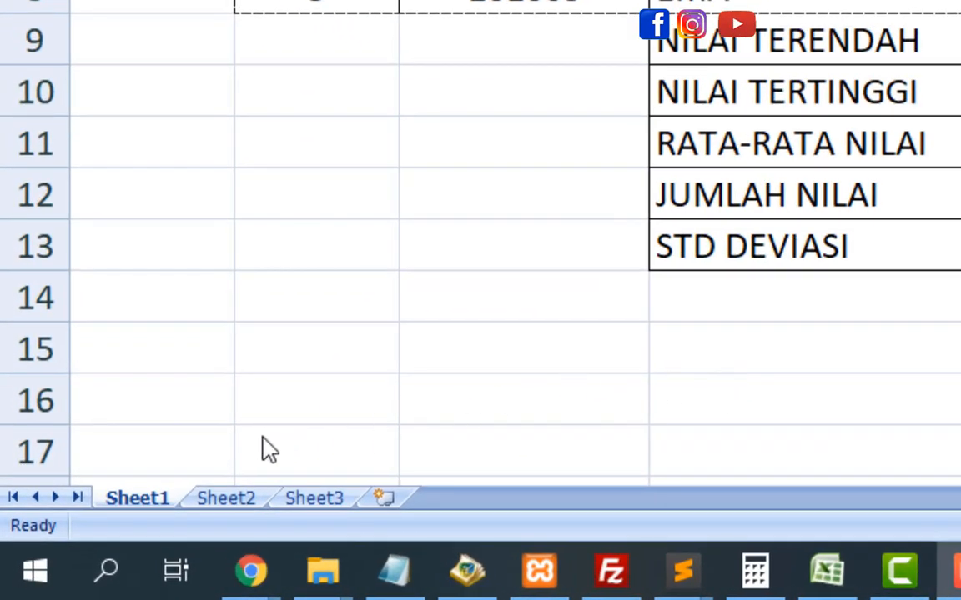
On Sheet2, enter the headers LEFT, RIGHT and MID in cells C3, D3 and E3
{"action": "left_click", "coordinate": [223, 499]}
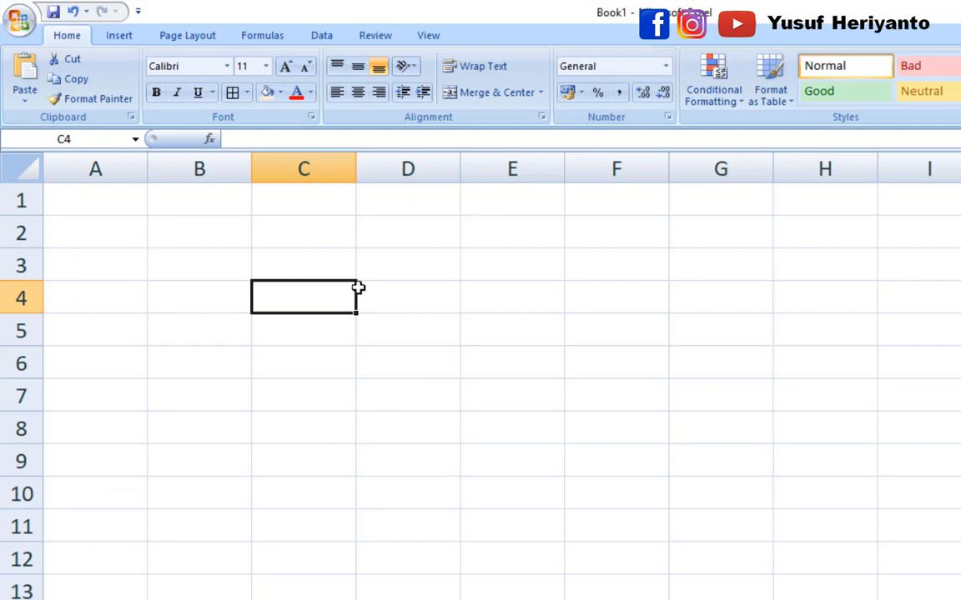
{"action": "left_click", "coordinate": [341, 271]}
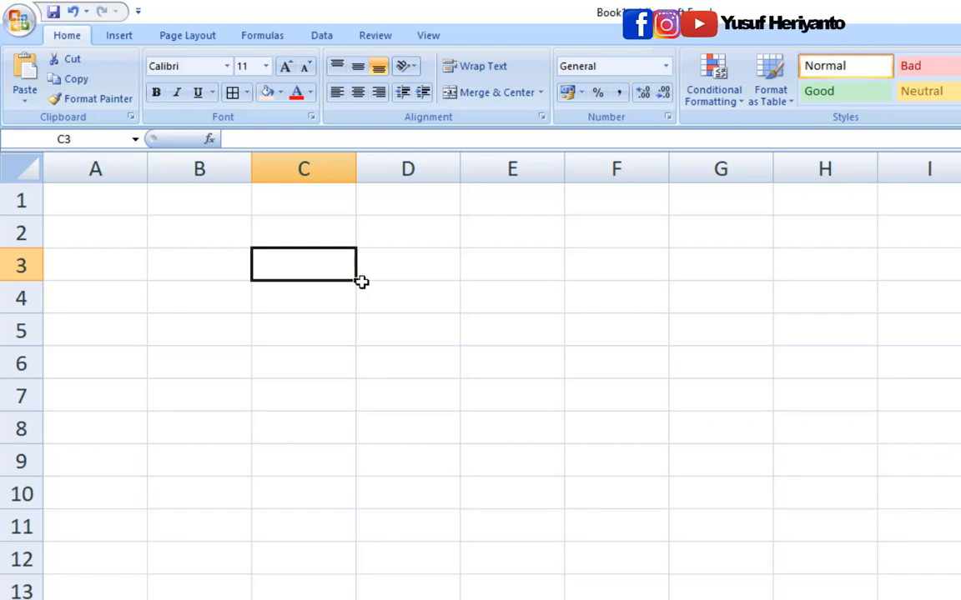
{"action": "type", "text": "LEFT"}
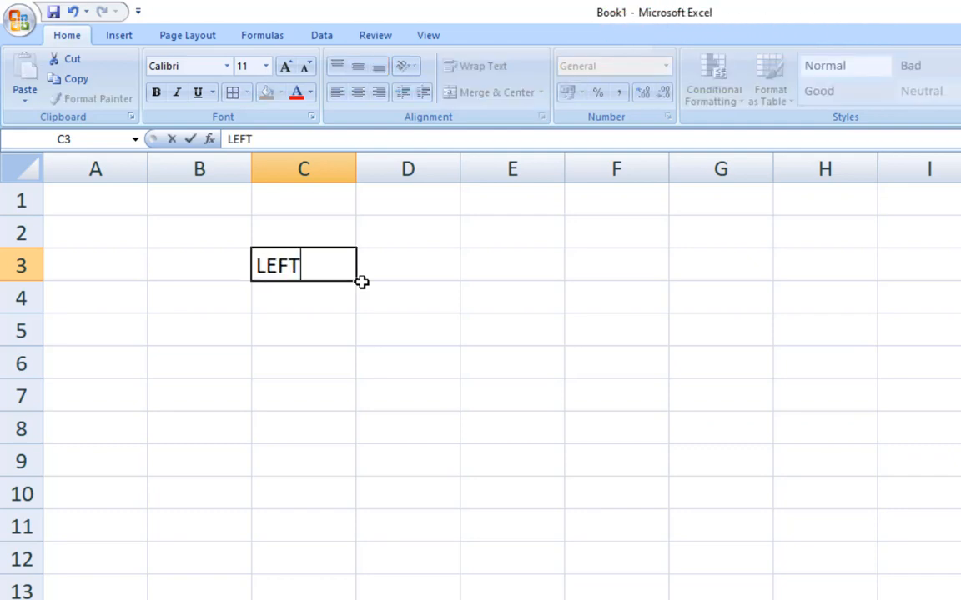
{"action": "key", "text": "Tab"}
{"action": "type", "text": "RIGHT"}
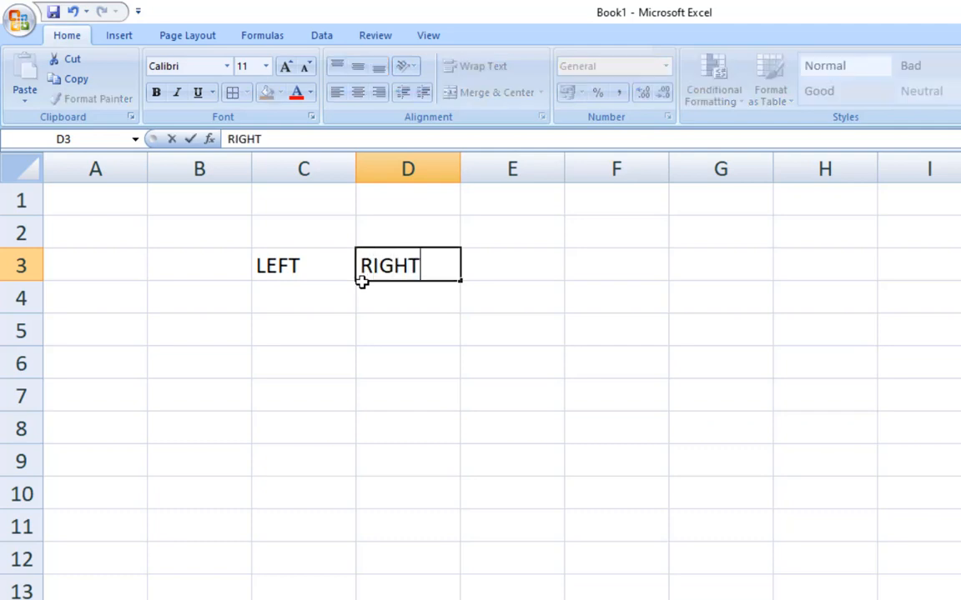
{"action": "key", "text": "Tab"}
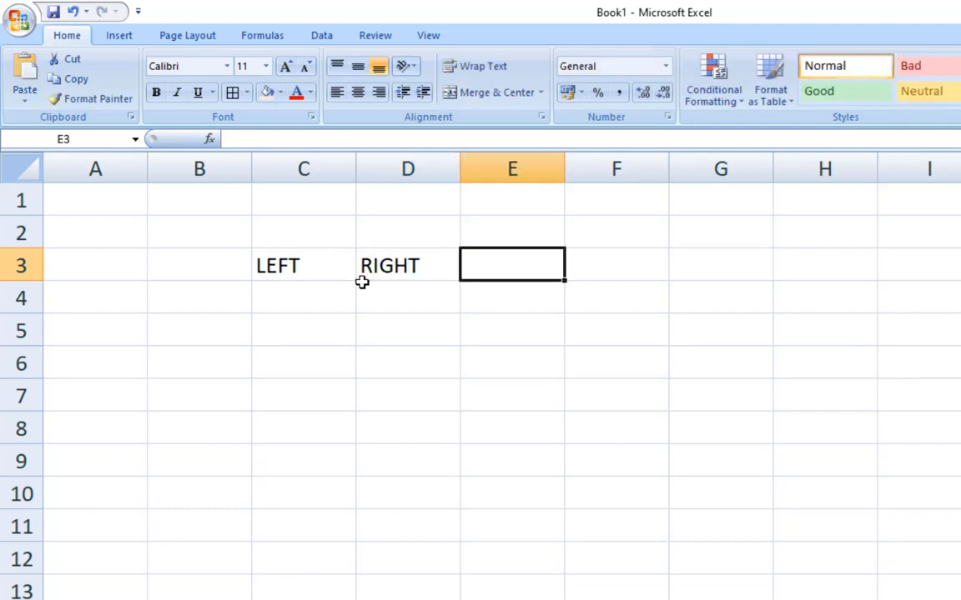
{"action": "type", "text": "MID"}
{"action": "key", "text": "Tab"}
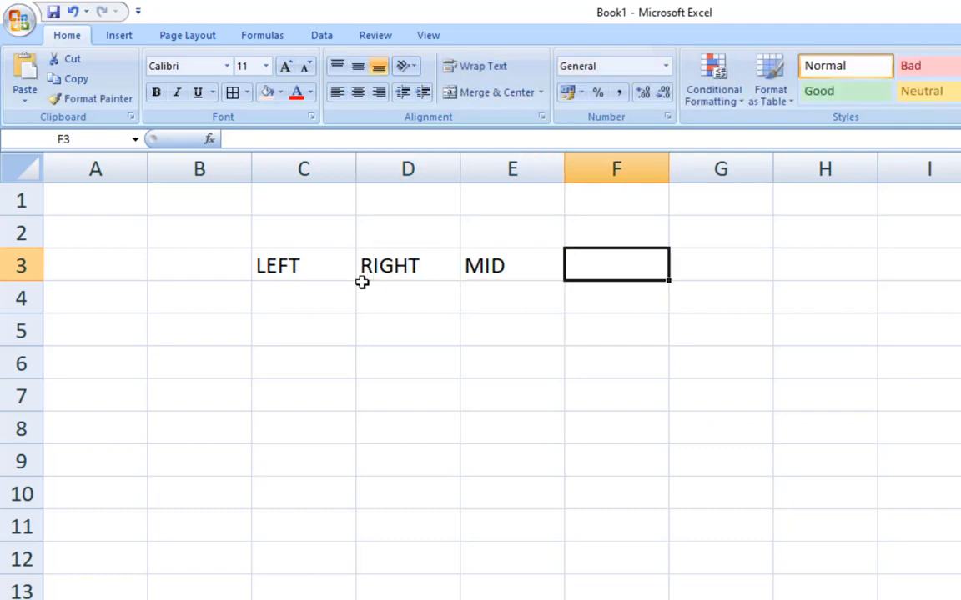
Enter the header CONCATENATE in cell F3
{"action": "type", "text": "CO"}
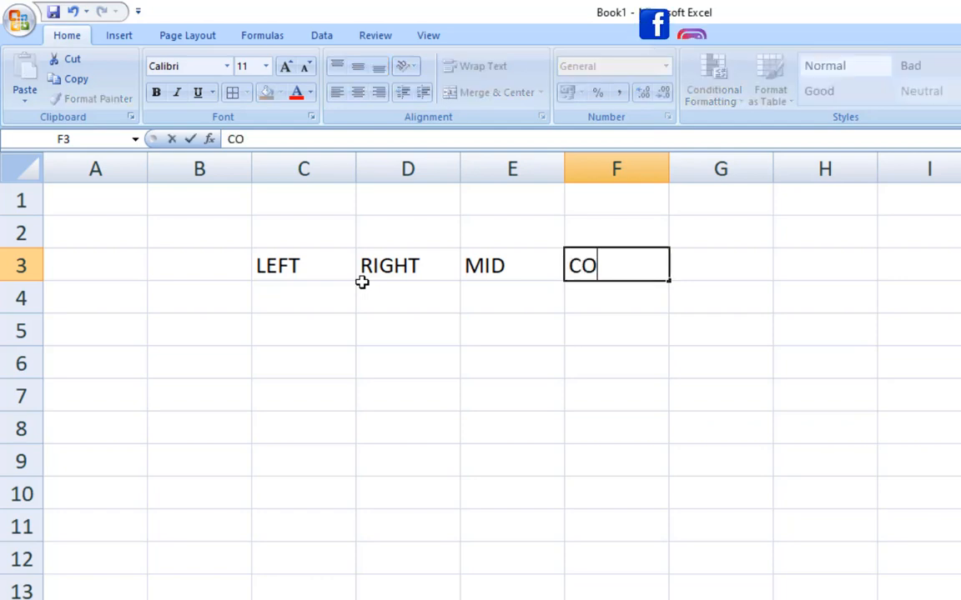
{"action": "type", "text": "NCANET"}
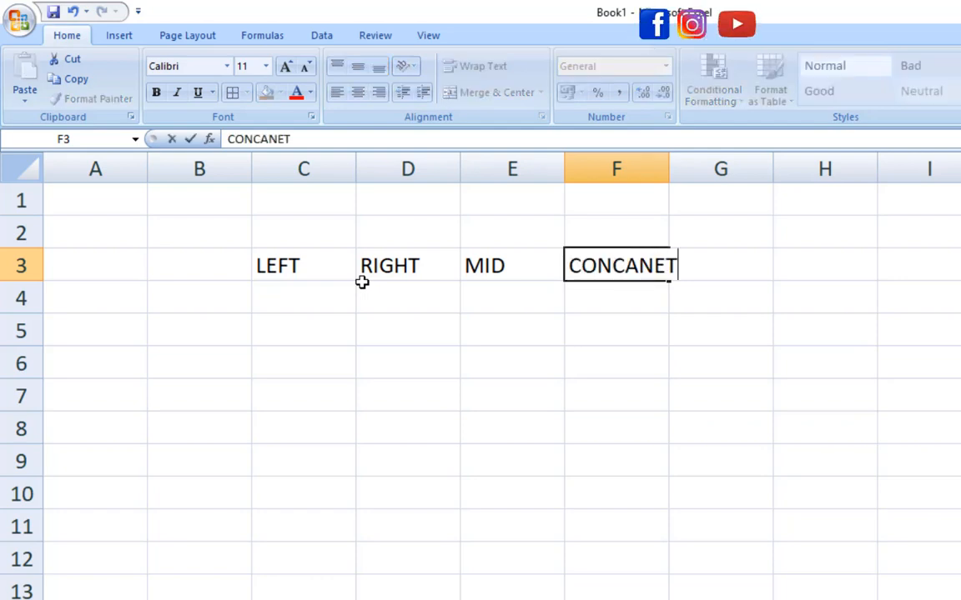
{"action": "key", "text": "BackSpace"}
{"action": "key", "text": "BackSpace"}
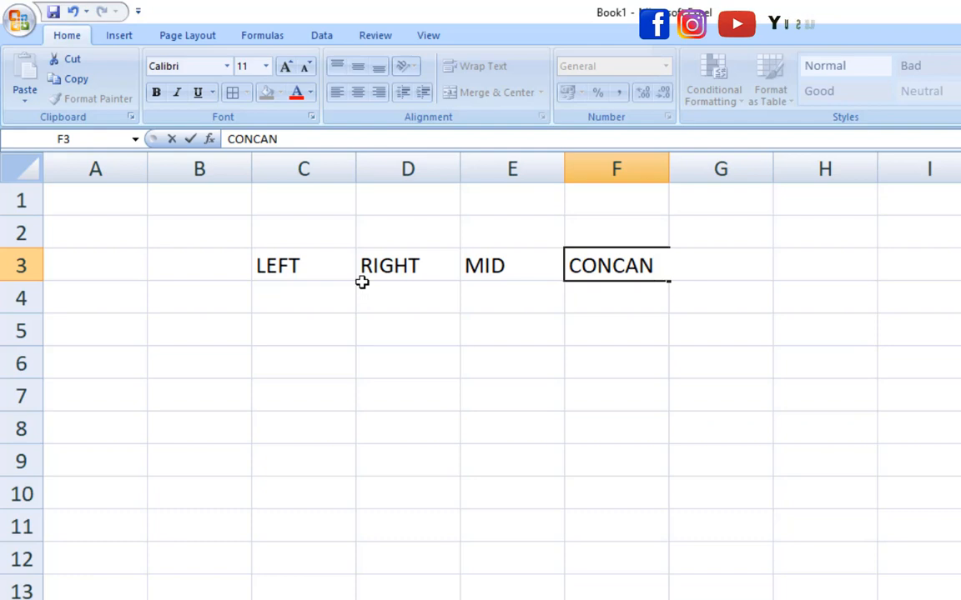
{"action": "key", "text": "BackSpace"}
{"action": "type", "text": "TEMA"}
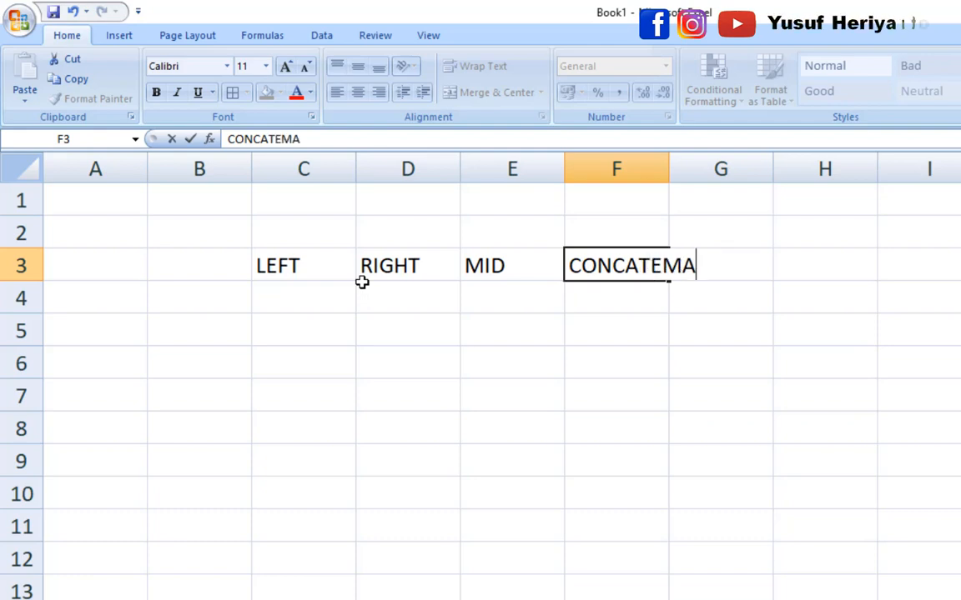
{"action": "key", "text": "BackSpace"}
{"action": "key", "text": "BackSpace"}
{"action": "type", "text": "NATE"}
{"action": "key", "text": "Return"}
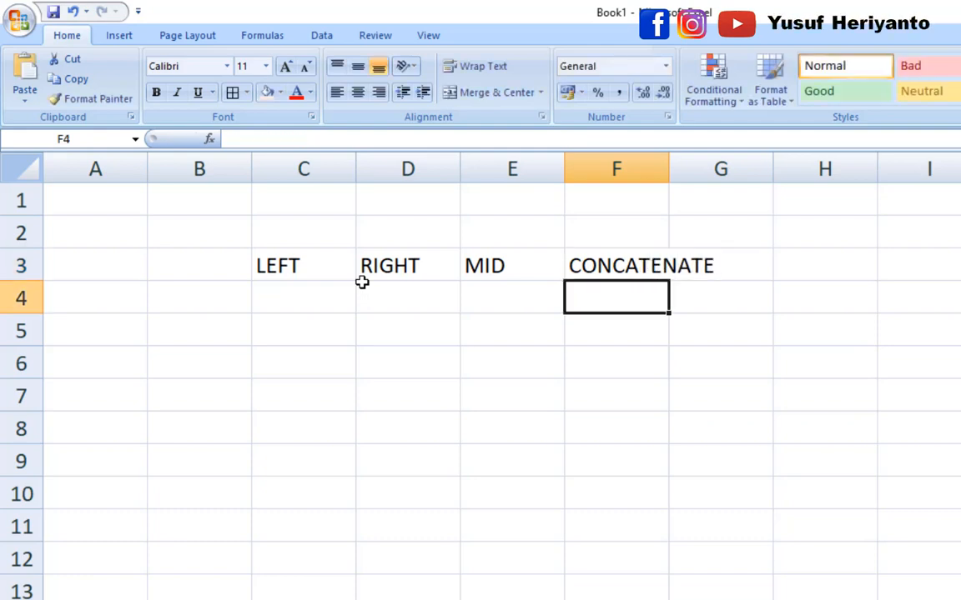
Enter the text PURWOKERTO in cell B4 and fit column B's width to it
{"action": "key", "text": "Left"}
{"action": "key", "text": "Left"}
{"action": "key", "text": "Left"}
{"action": "key", "text": "Left"}
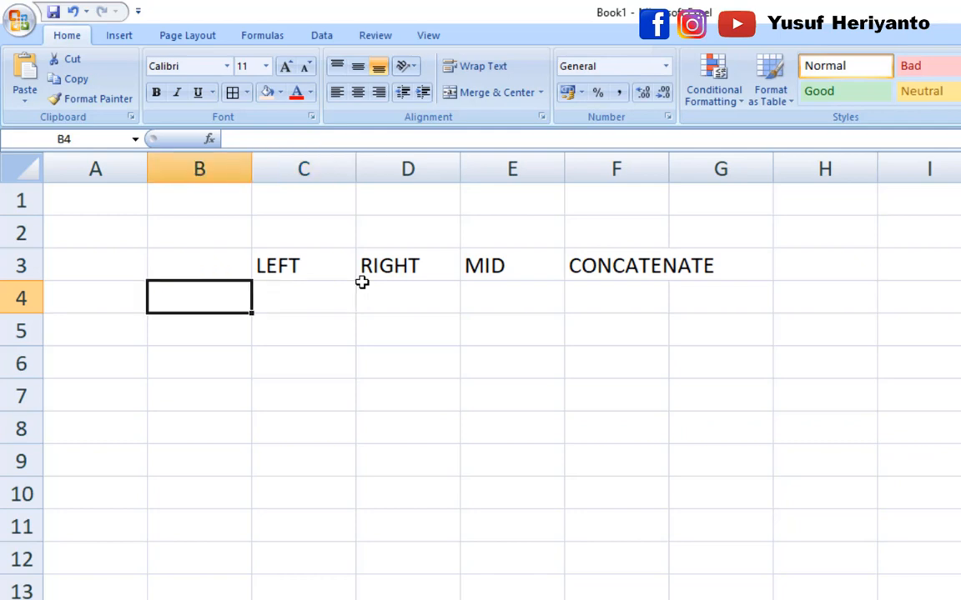
{"action": "type", "text": "PUR"}
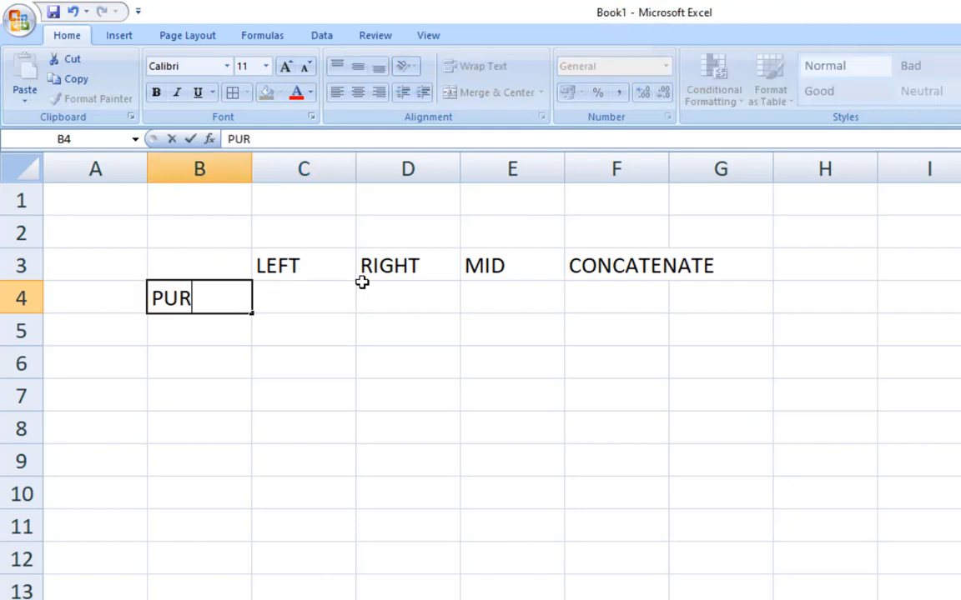
{"action": "type", "text": "WOKERTO"}
{"action": "key", "text": "Return"}
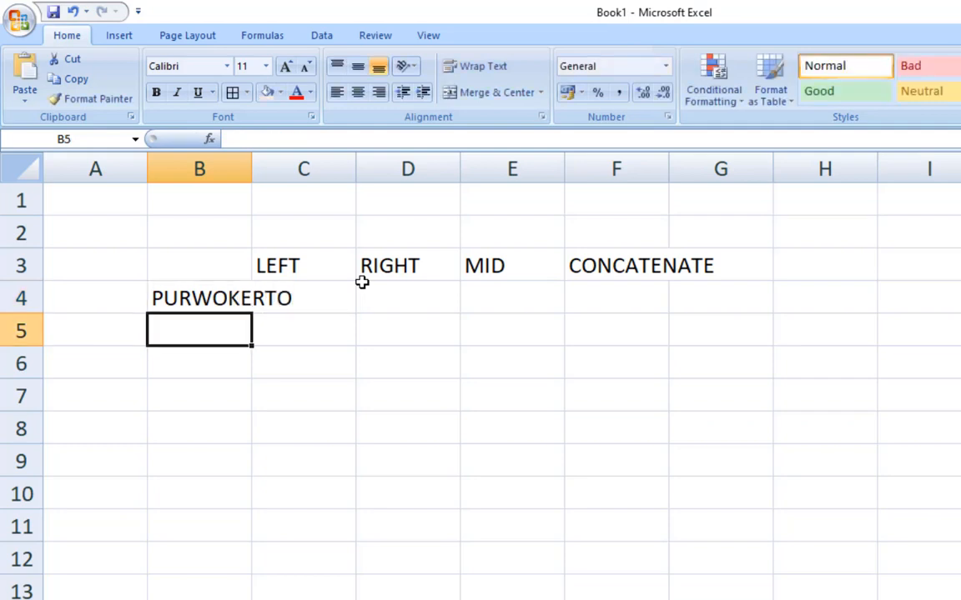
{"action": "double_click", "coordinate": [252, 170]}
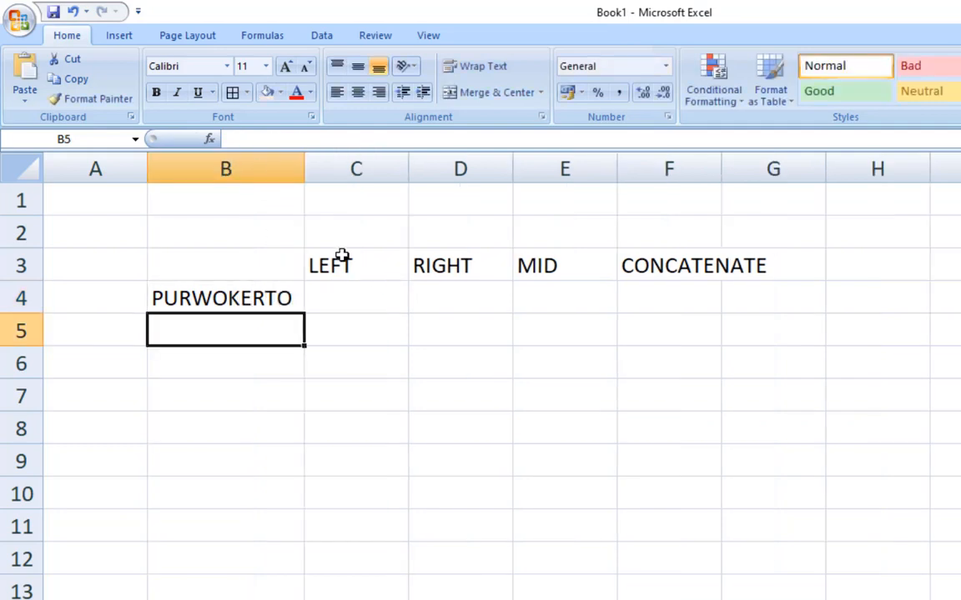
Apply all borders to C3:F4 and widen column F so the CONCATENATE header fits
{"action": "left_click_drag", "start_coordinate": [342, 256], "coordinate": [709, 303]}
{"action": "left_click", "coordinate": [233, 93]}
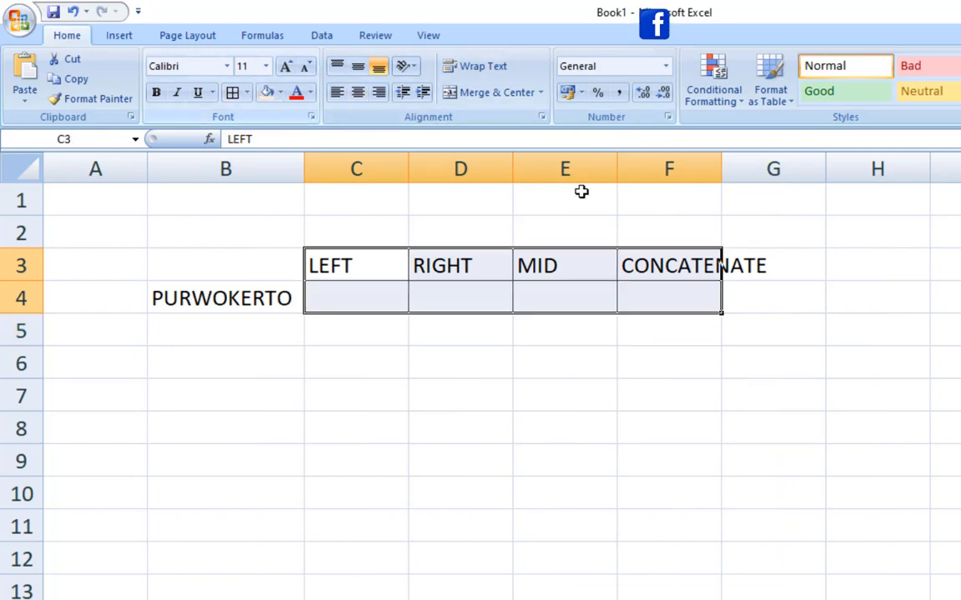
{"action": "left_click_drag", "start_coordinate": [722, 172], "coordinate": [781, 172]}
{"action": "left_click", "coordinate": [772, 358]}
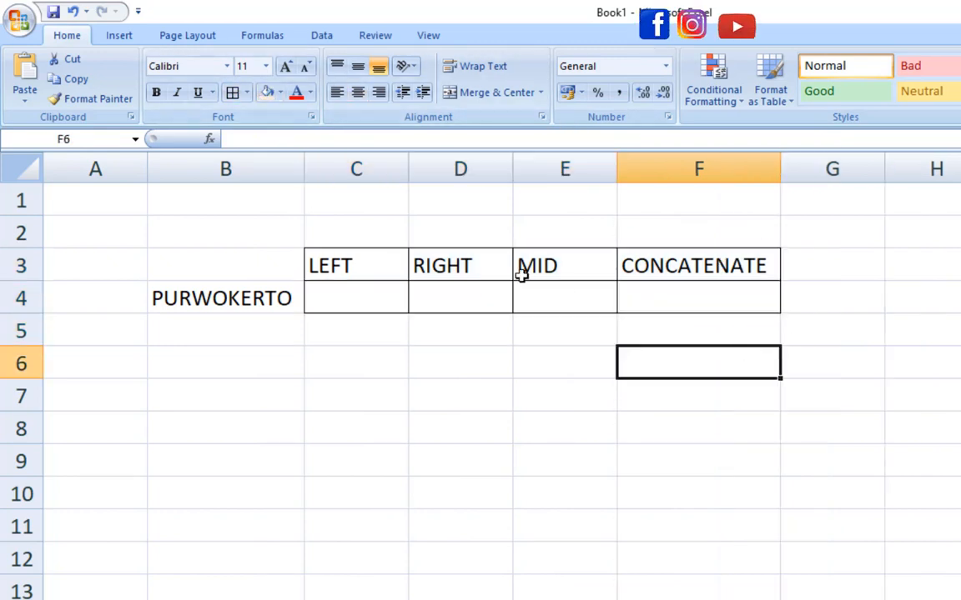
Shade the header cells C3:F3 with a light orange fill
{"action": "left_click_drag", "start_coordinate": [371, 260], "coordinate": [699, 273]}
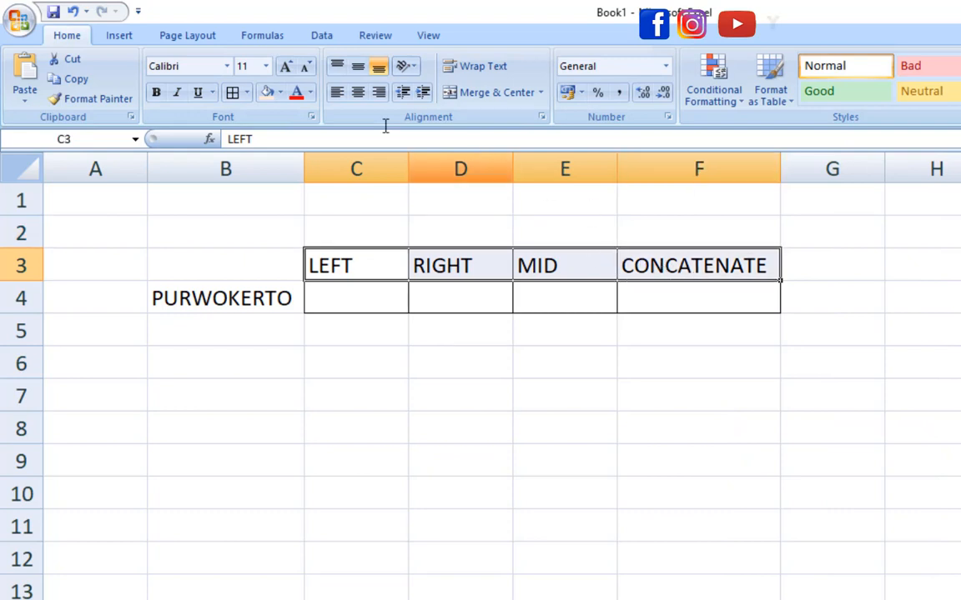
{"action": "left_click", "coordinate": [267, 93]}
{"action": "left_click", "coordinate": [372, 307]}
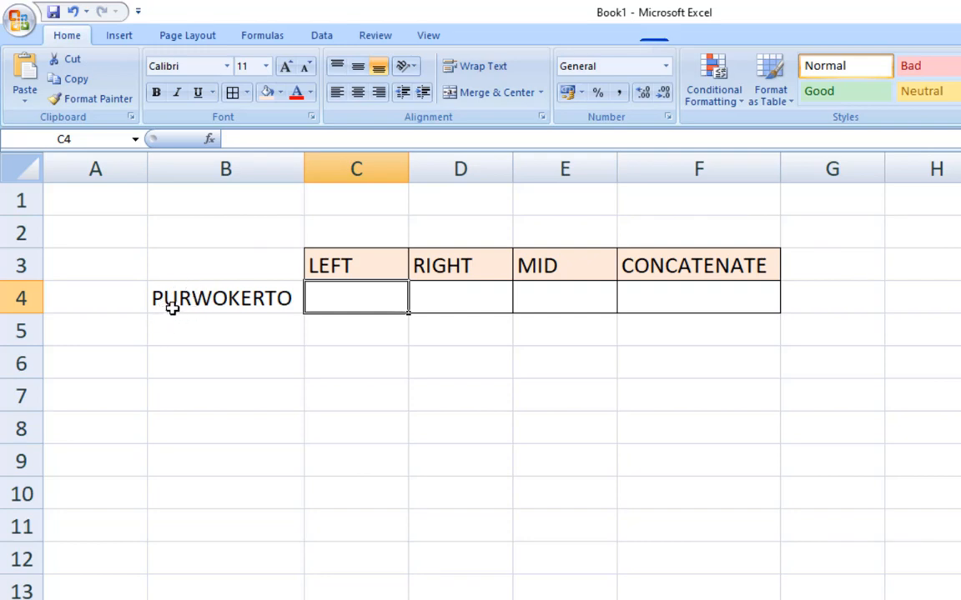
Enter the formula =LEFT(B4;3) in cell C4 to extract the first three characters of the text
{"action": "left_click", "coordinate": [207, 303]}
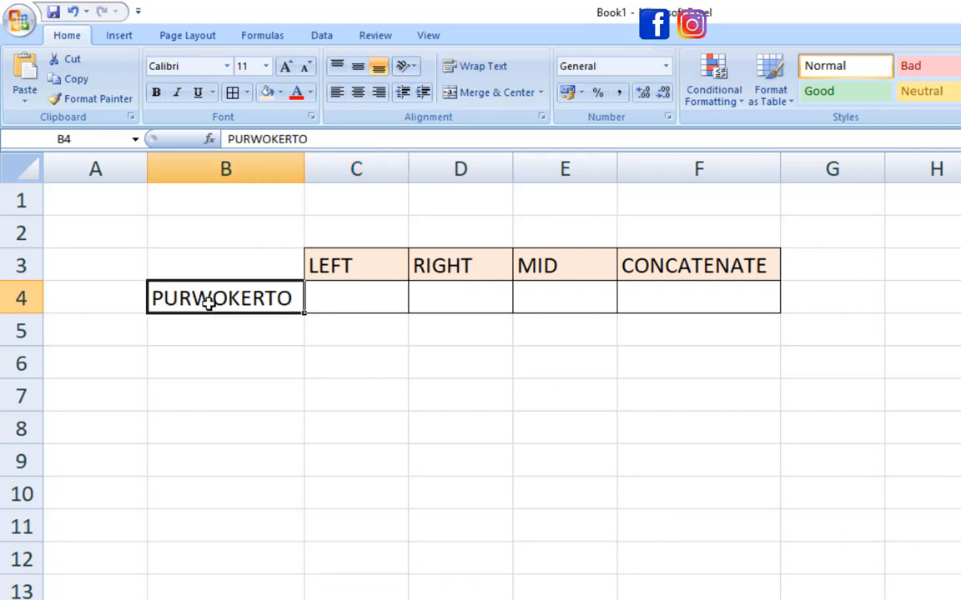
{"action": "left_click", "coordinate": [321, 298]}
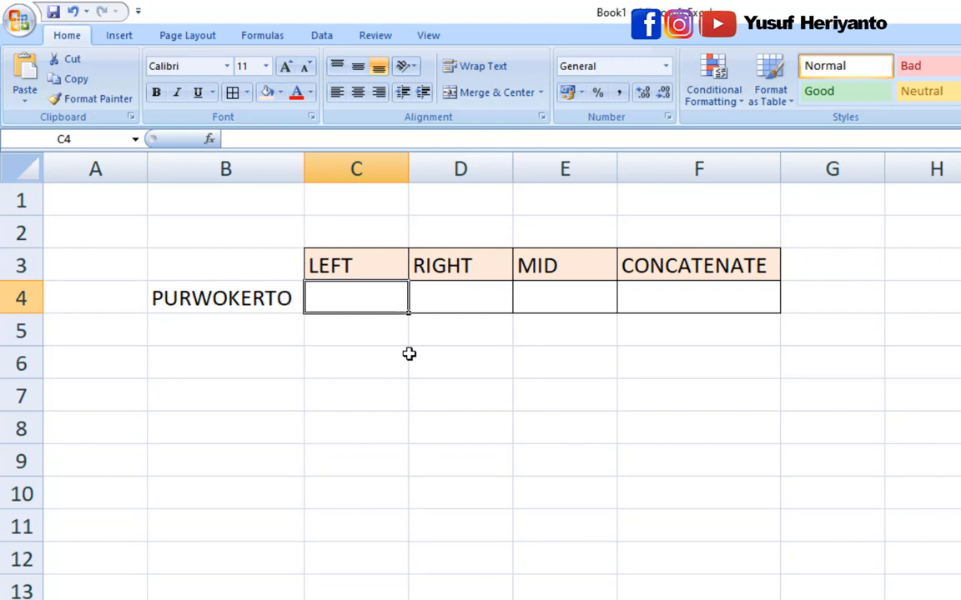
{"action": "type", "text": "=LEF"}
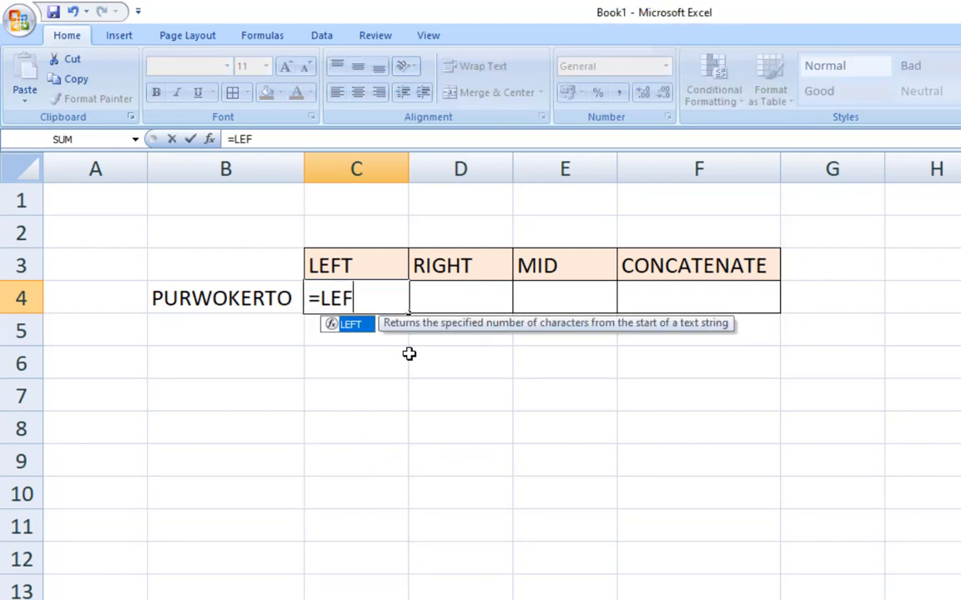
{"action": "key", "text": "Tab"}
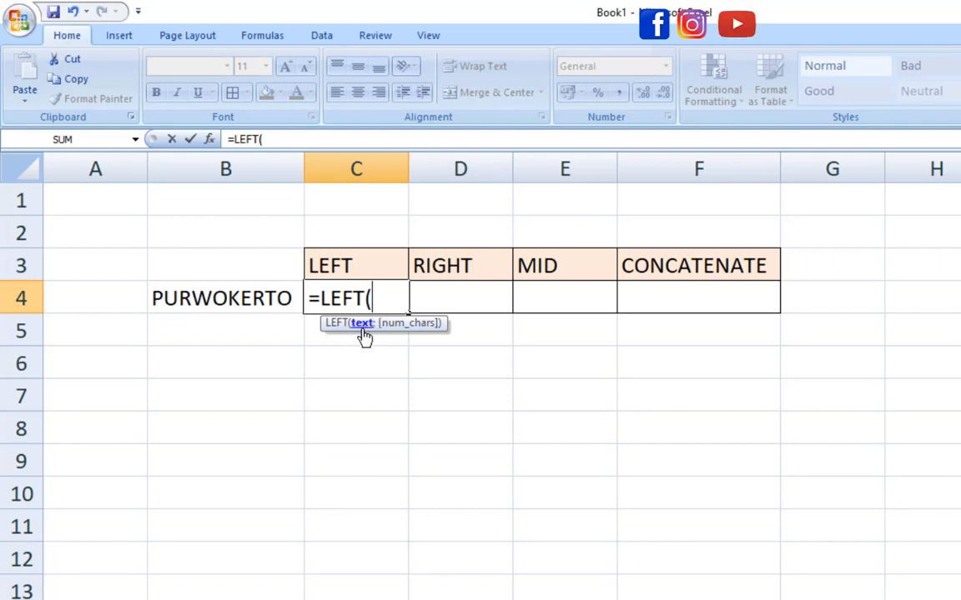
{"action": "left_click", "coordinate": [265, 302]}
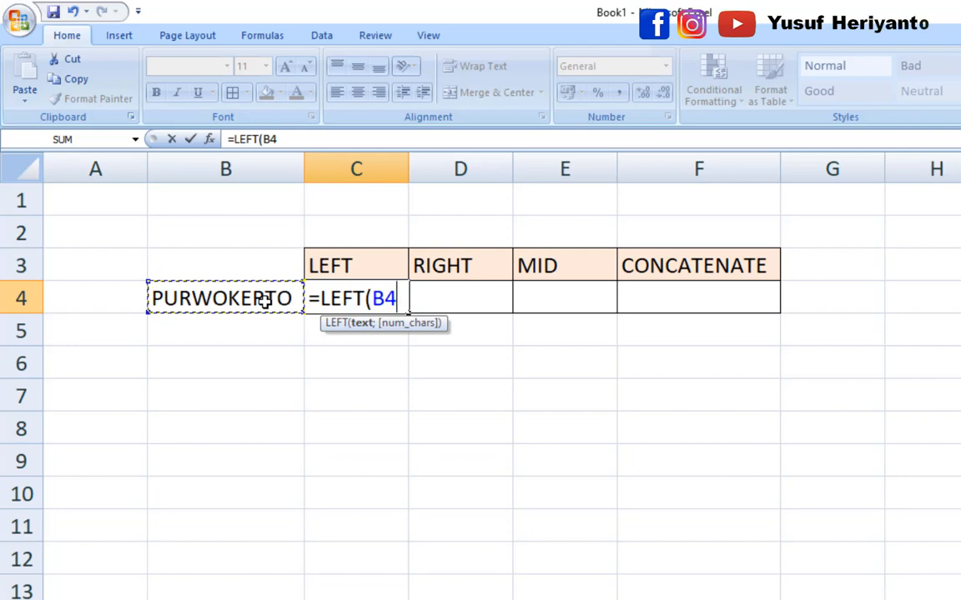
{"action": "type", "text": ";"}
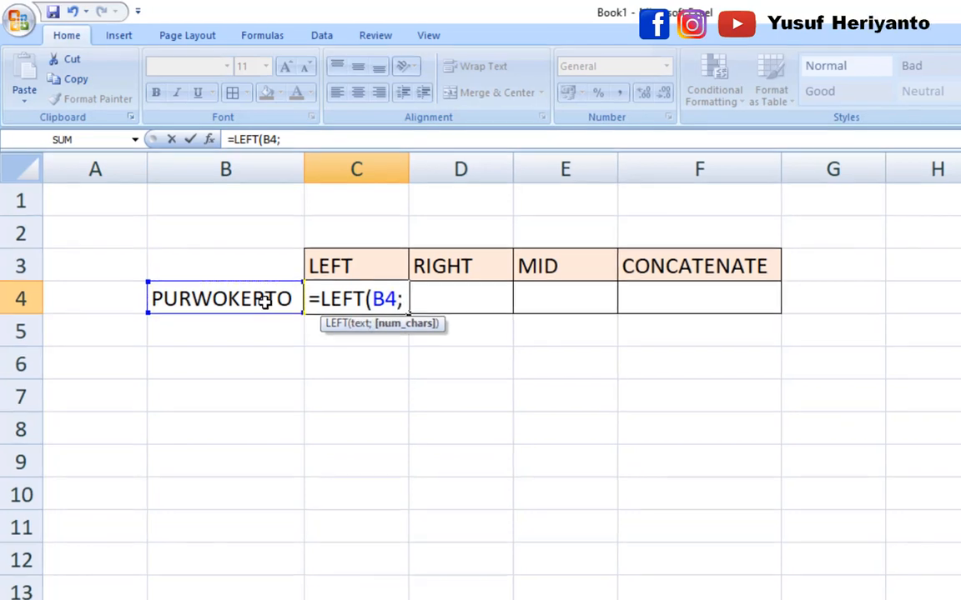
{"action": "type", "text": "3"}
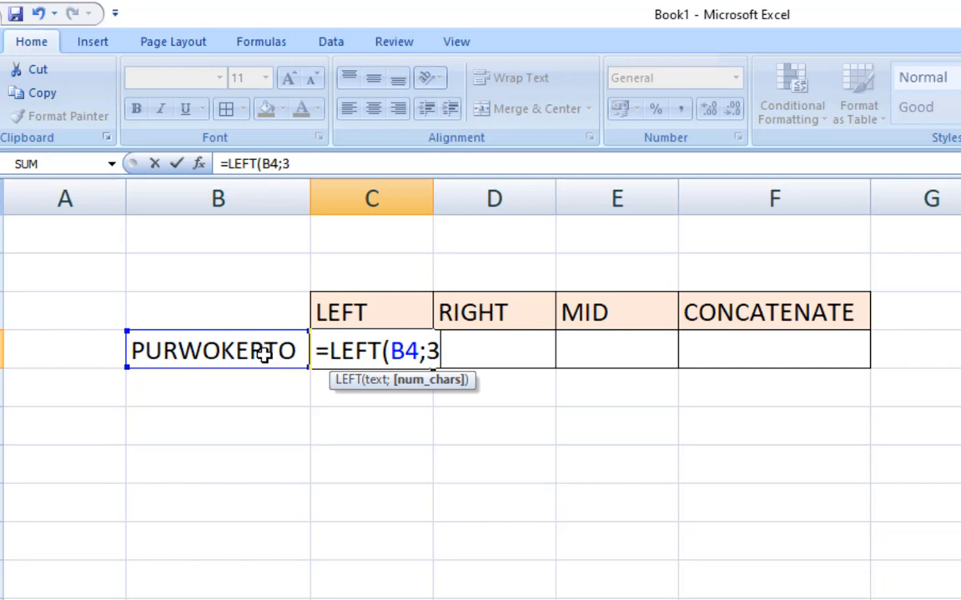
{"action": "type", "text": ")"}
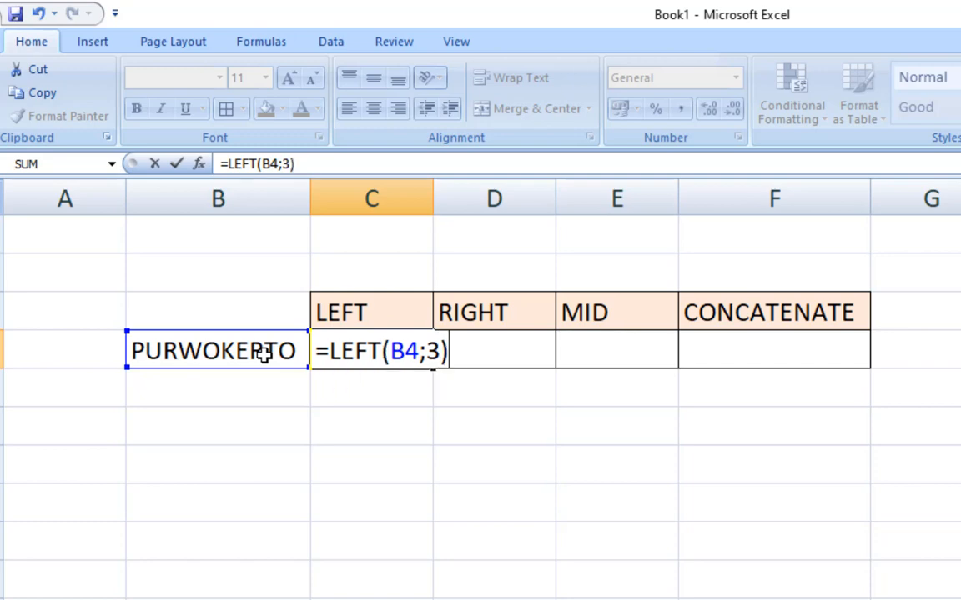
{"action": "key", "text": "Return"}
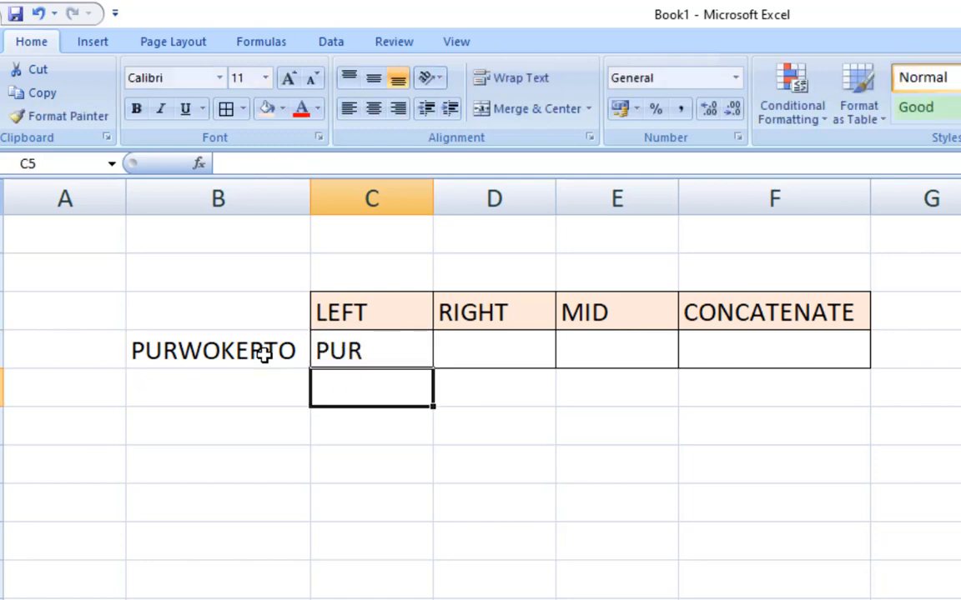
{"action": "left_click", "coordinate": [320, 357]}
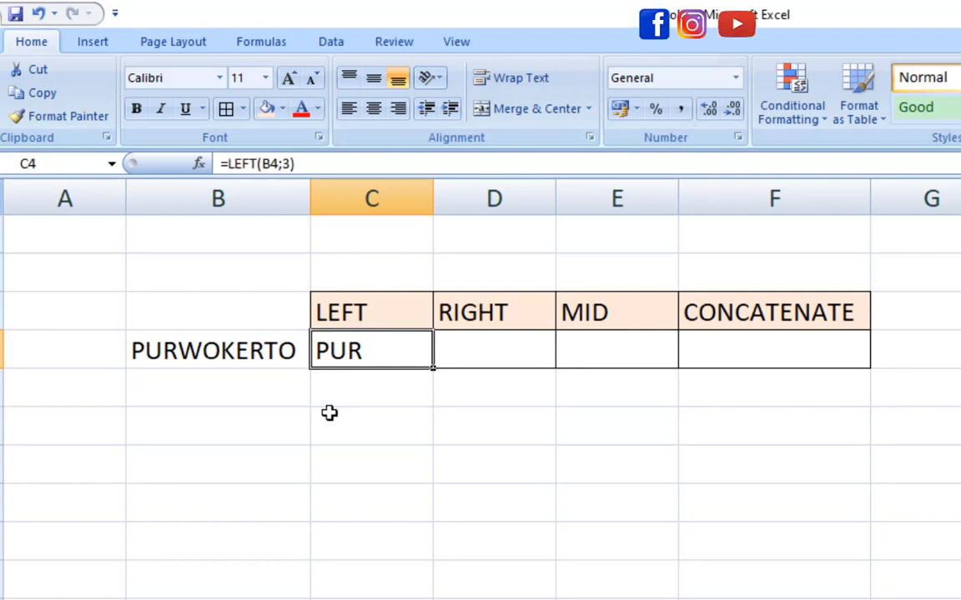
Enter the formula =RIGHT(B4;3) in cell D4 to extract the last three characters of the text
{"action": "left_click", "coordinate": [459, 348]}
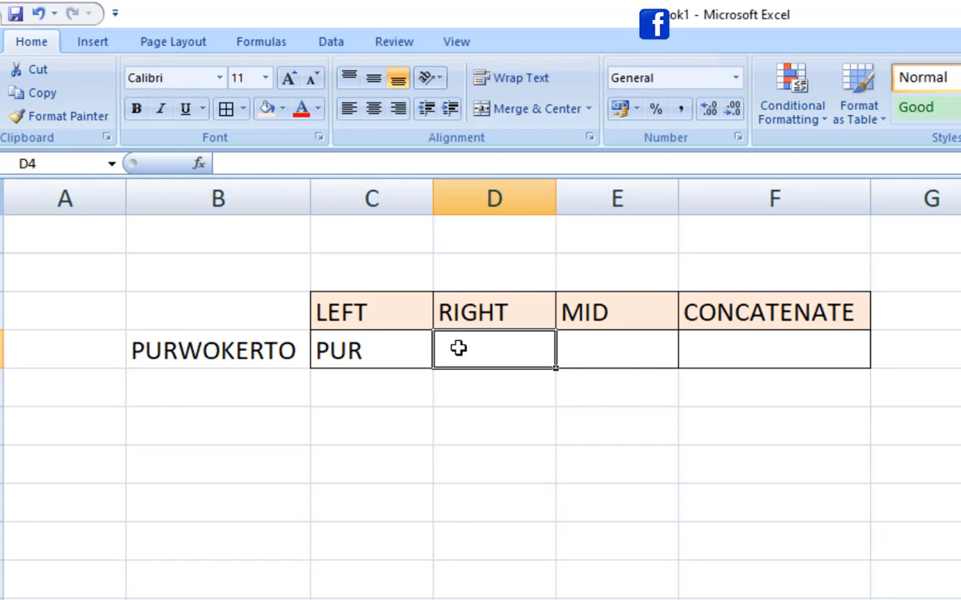
{"action": "type", "text": "=RI"}
{"action": "key", "text": "Tab"}
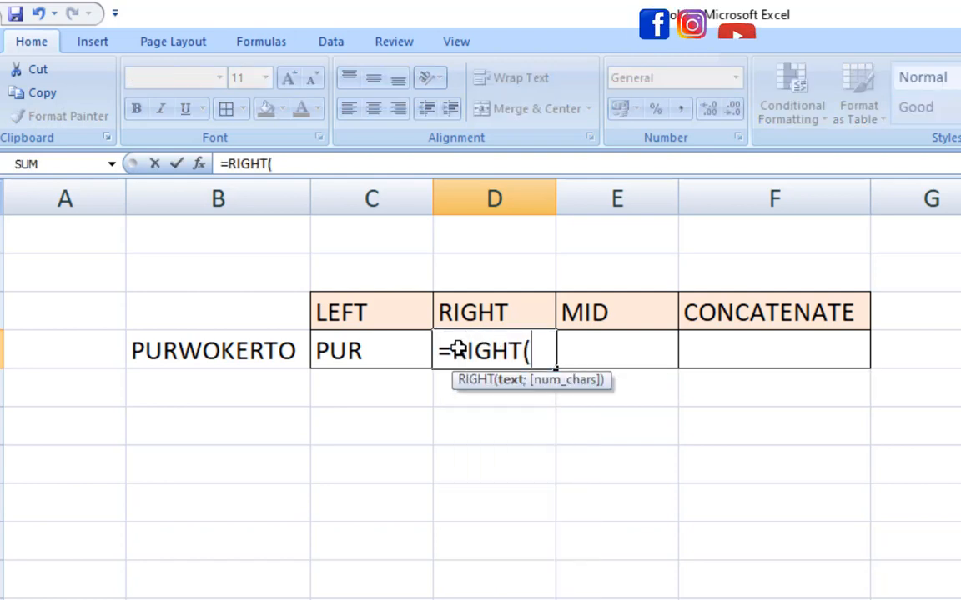
{"action": "left_click", "coordinate": [249, 338]}
{"action": "type", "text": ";3"}
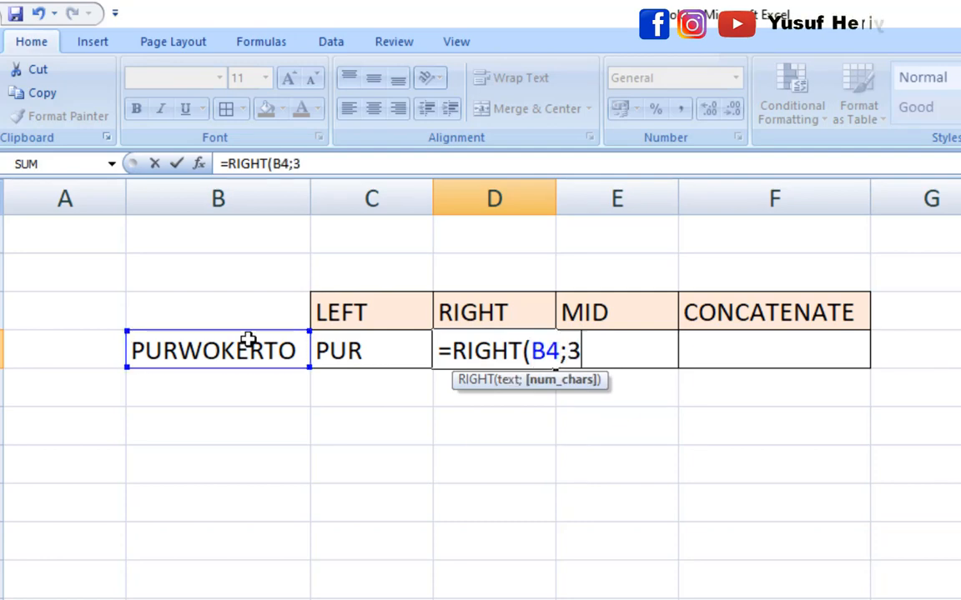
{"action": "type", "text": ")"}
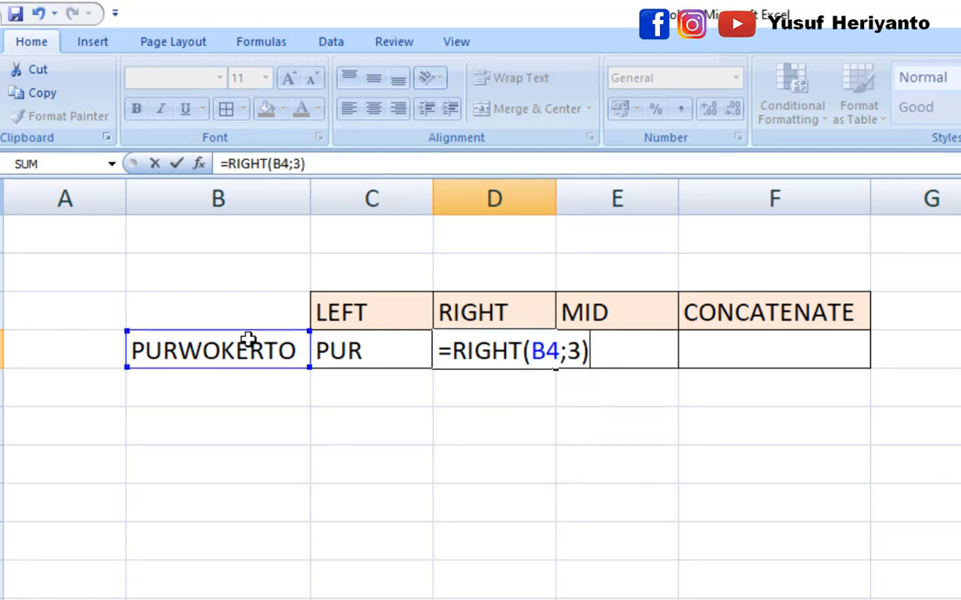
{"action": "key", "text": "Return"}
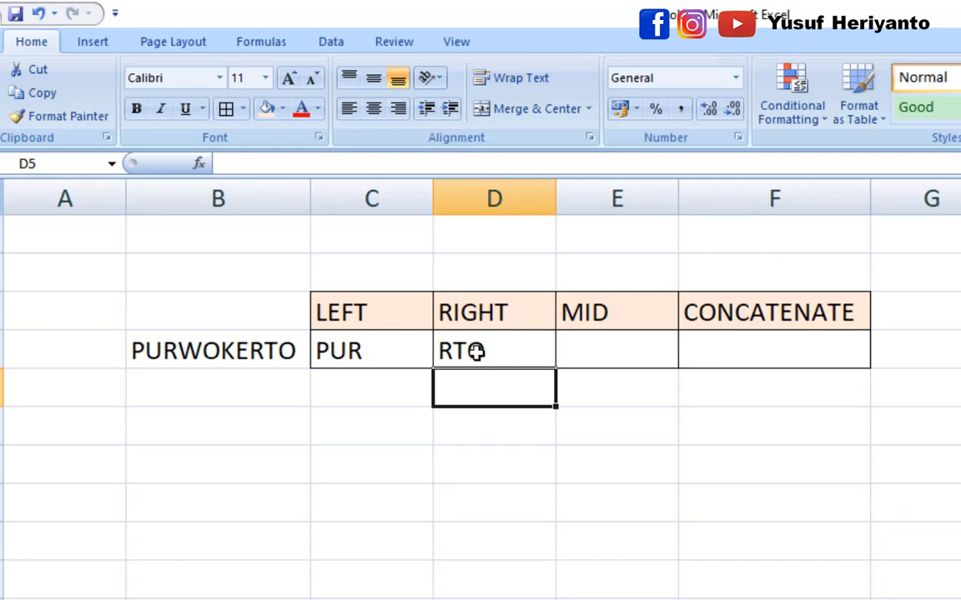
Enter the formula =MID(B4;4;2) in cell E4 to extract two characters starting from the fourth
{"action": "left_click", "coordinate": [604, 351]}
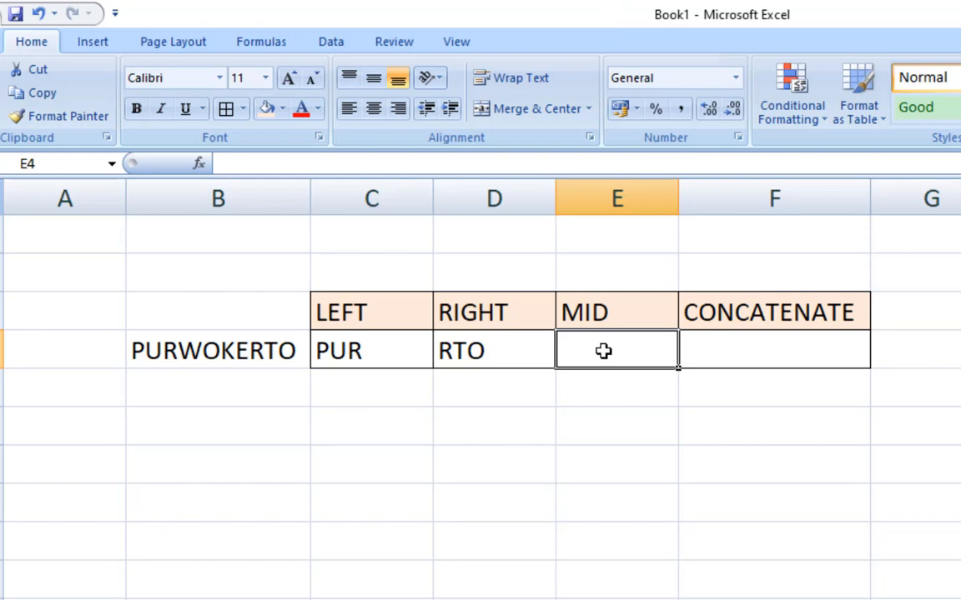
{"action": "type", "text": "=MID"}
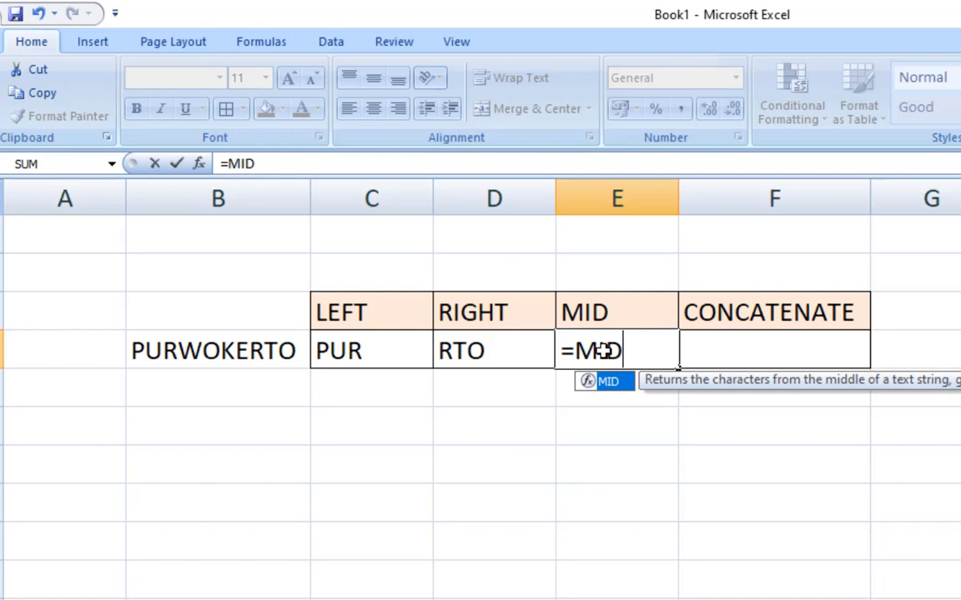
{"action": "type", "text": "("}
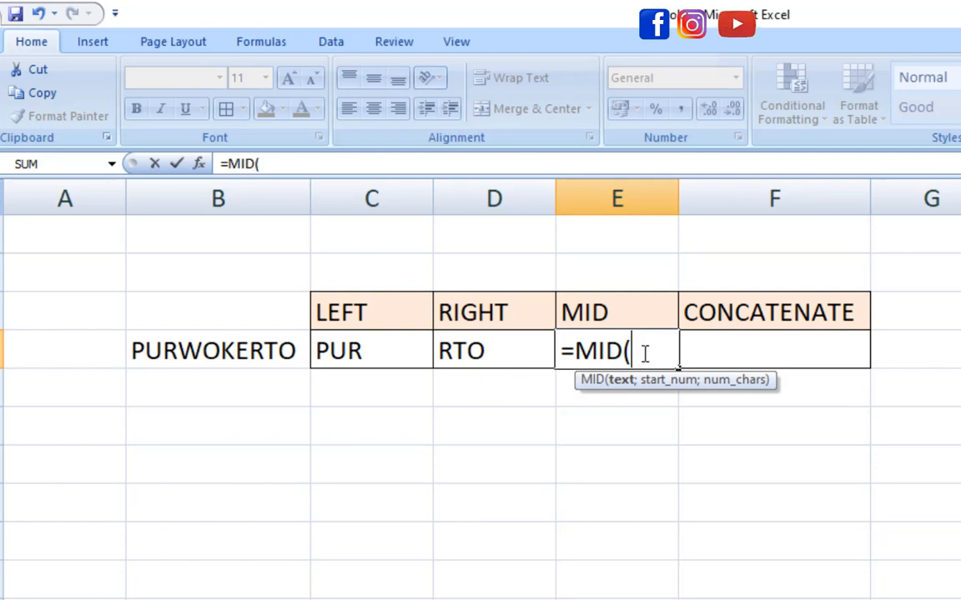
{"action": "left_click", "coordinate": [267, 352]}
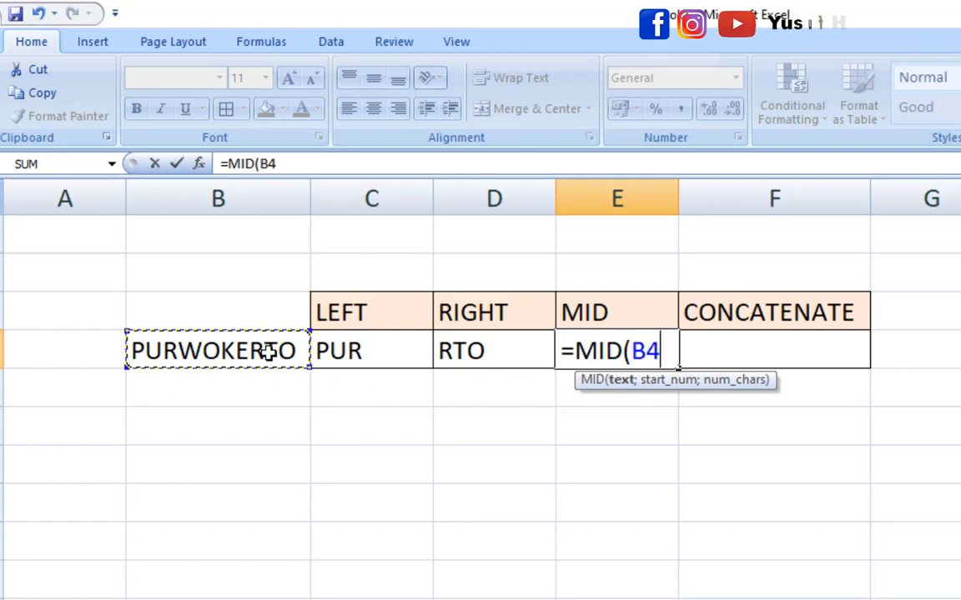
{"action": "type", "text": ";"}
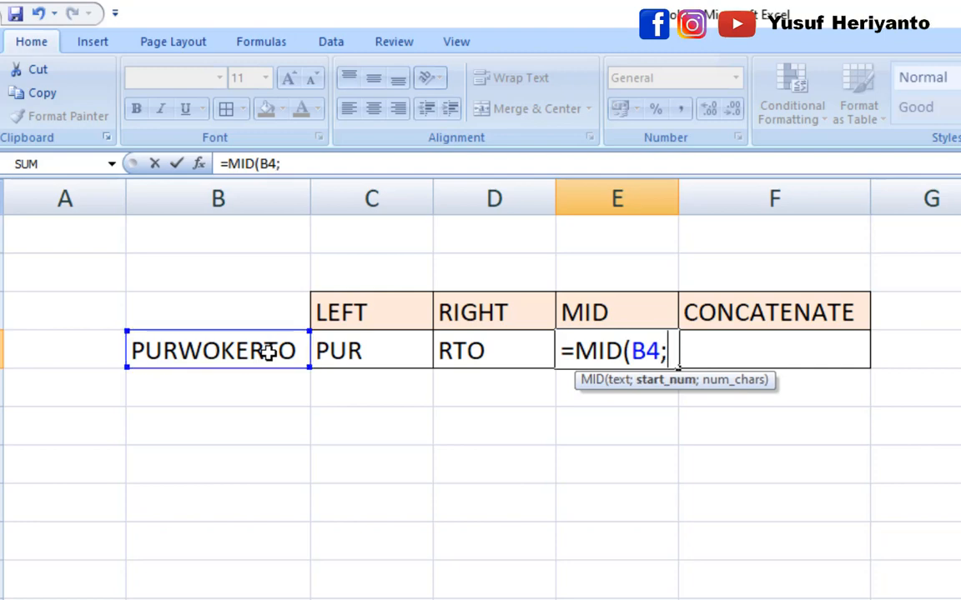
{"action": "type", "text": "4"}
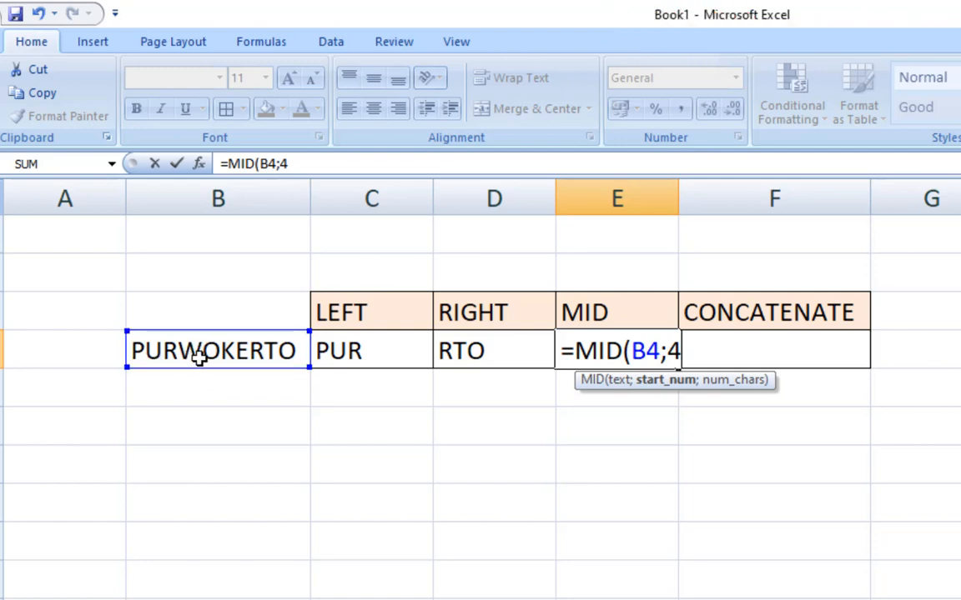
{"action": "type", "text": ";"}
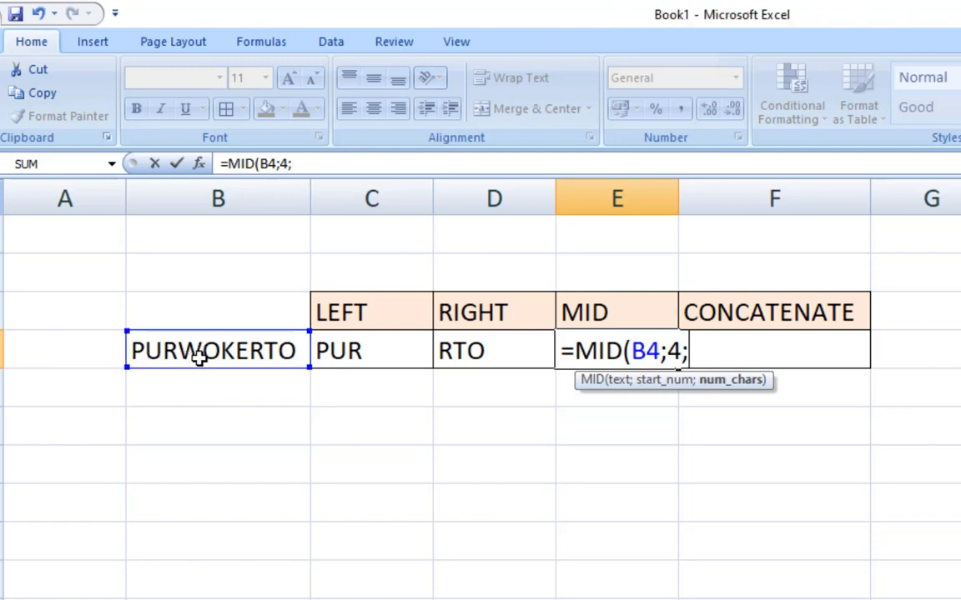
{"action": "type", "text": "2)"}
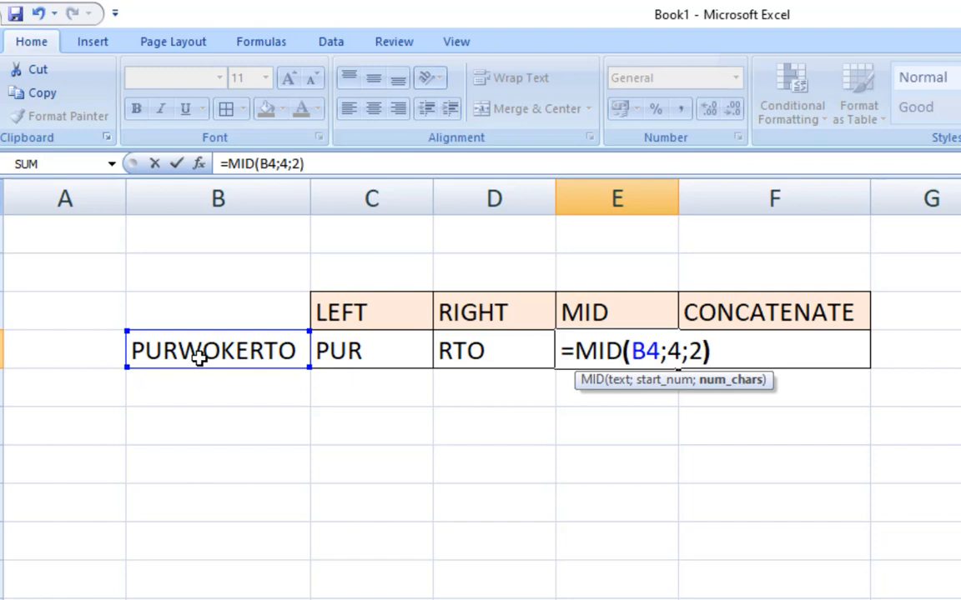
{"action": "key", "text": "Return"}
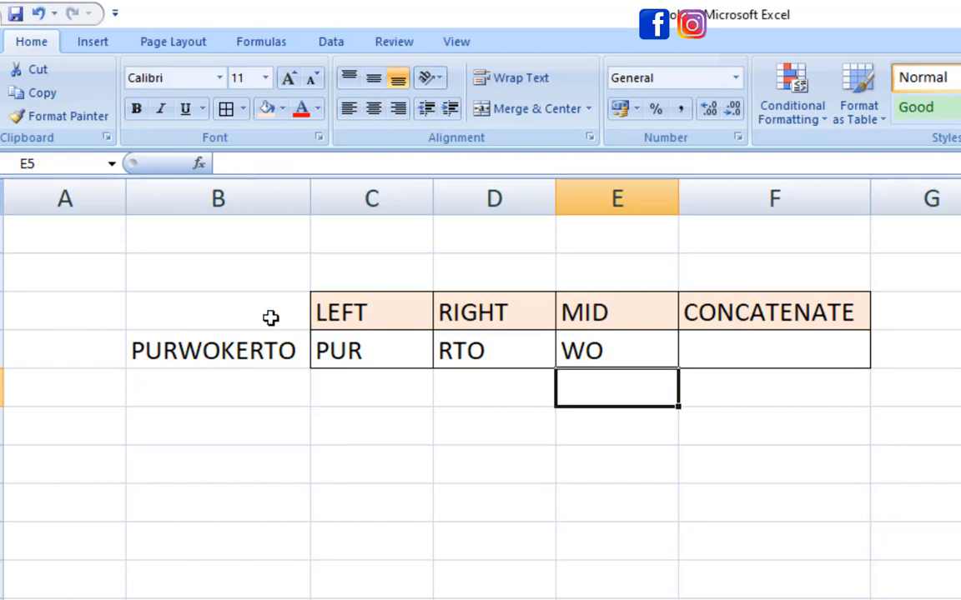
Replace the source text in B4 with PURBALINGGA to test the LEFT, RIGHT and MID formulas
{"action": "left_click", "coordinate": [208, 338]}
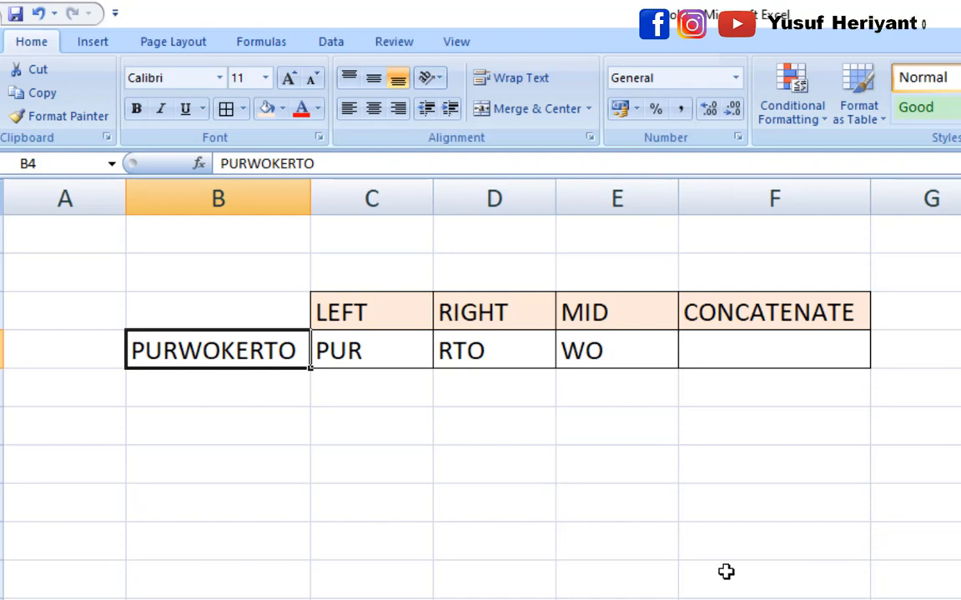
{"action": "type", "text": "PUR"}
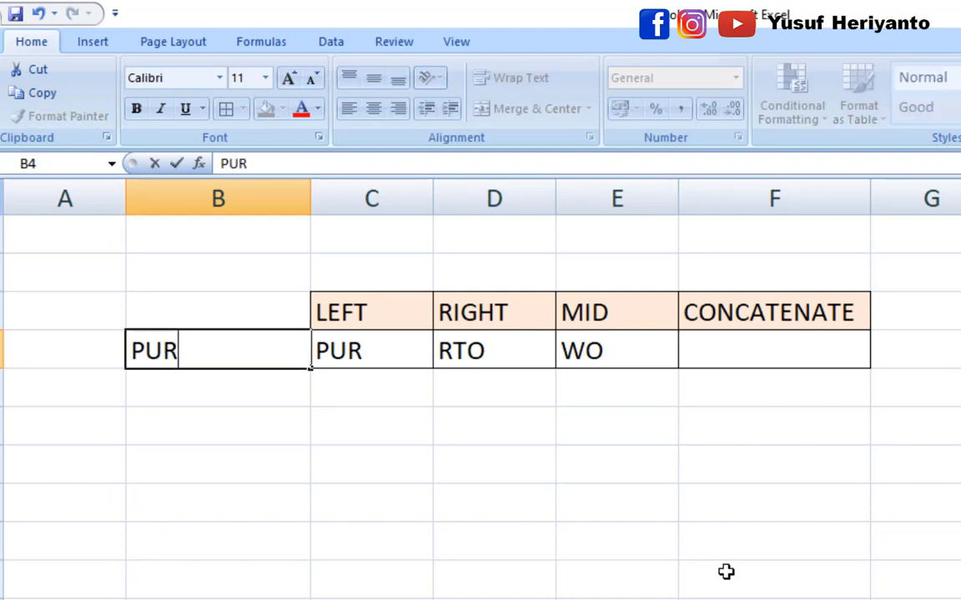
{"action": "type", "text": "BALINGGA"}
{"action": "key", "text": "Return"}
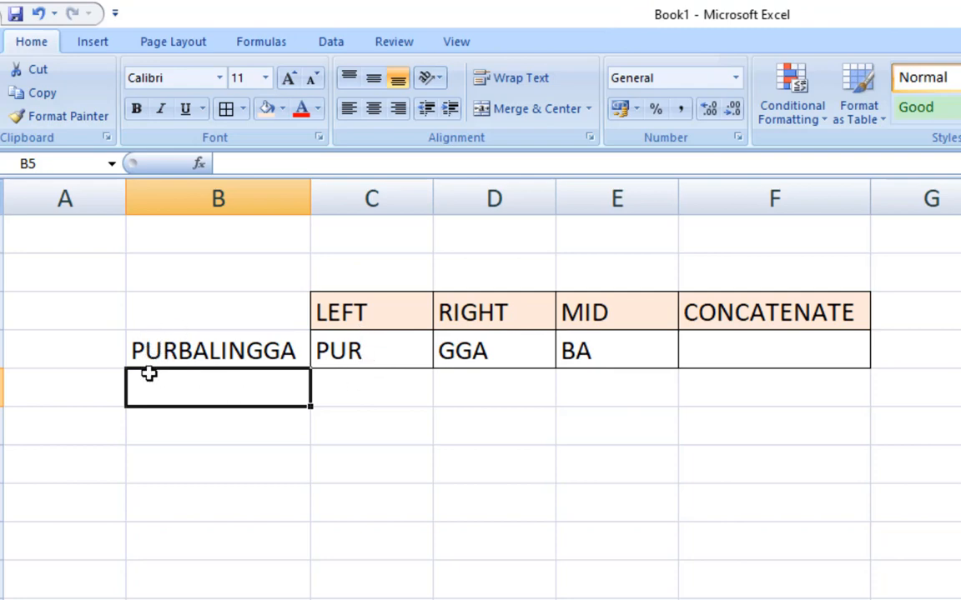
Change the source text in B4 to SURABAYA to test the extraction formulas on another word
{"action": "left_click", "coordinate": [159, 349]}
{"action": "type", "text": "SU"}
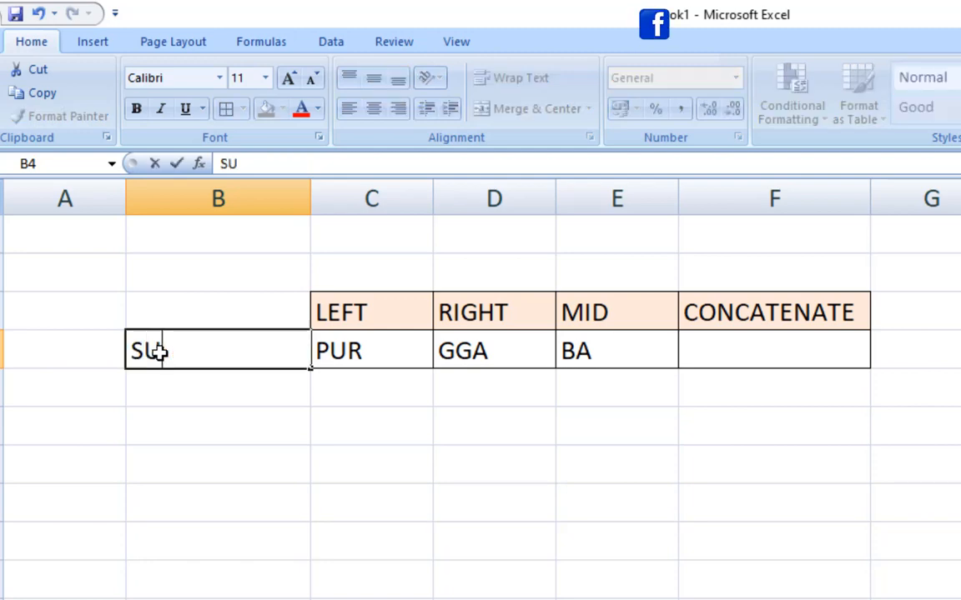
{"action": "type", "text": "RABAYA"}
{"action": "key", "text": "Return"}
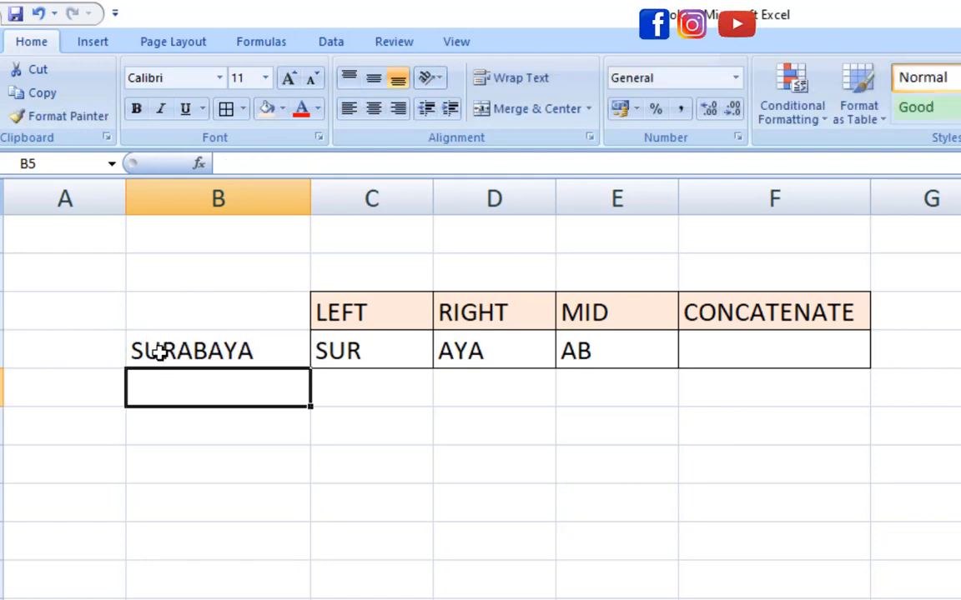
Enter the formula =CONCATENATE(C4;E4;D4) in cell F4 to join the left, middle and right extracts
{"action": "left_click", "coordinate": [708, 349]}
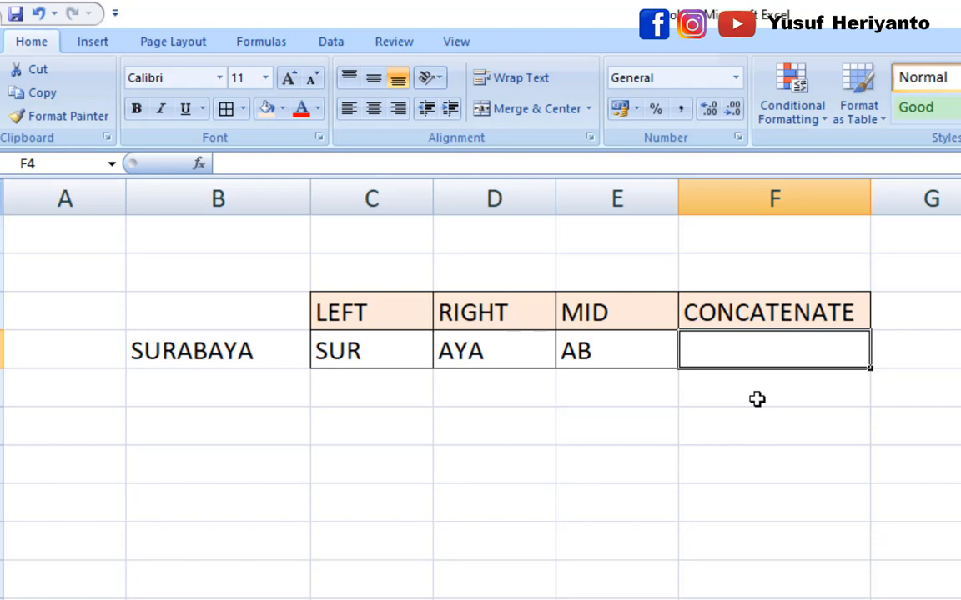
{"action": "type", "text": "="}
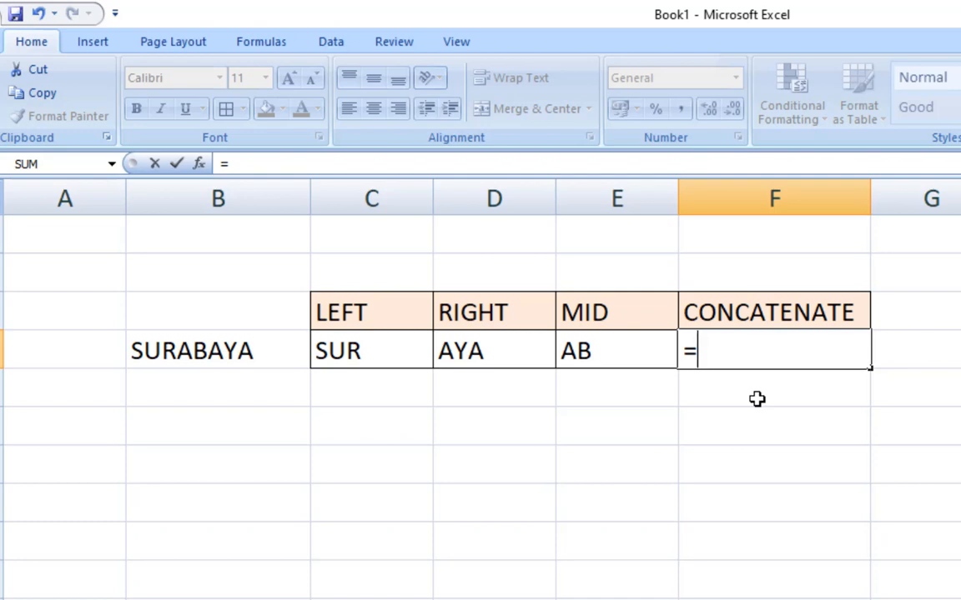
{"action": "type", "text": "CON"}
{"action": "key", "text": "Tab"}
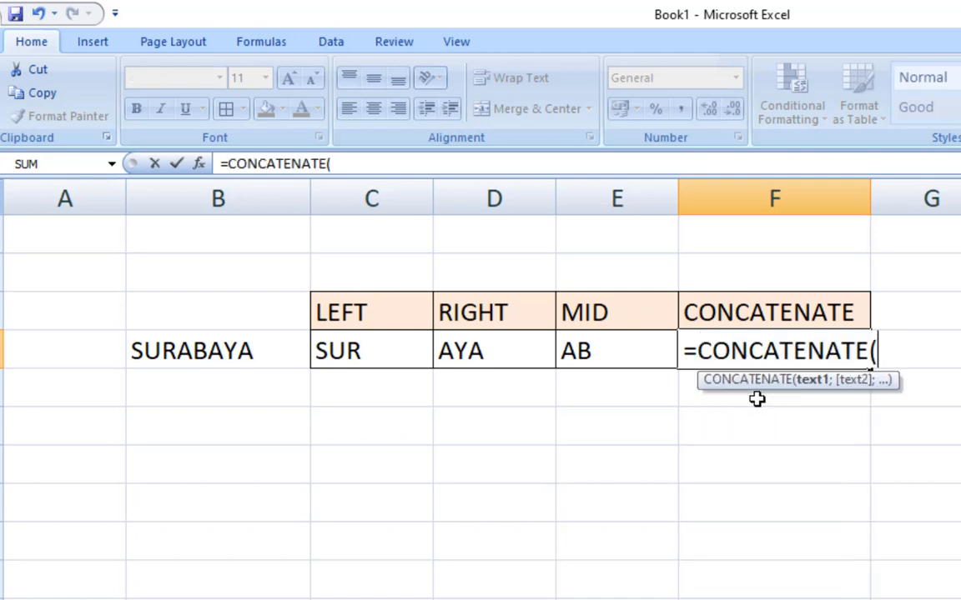
{"action": "left_click", "coordinate": [397, 343]}
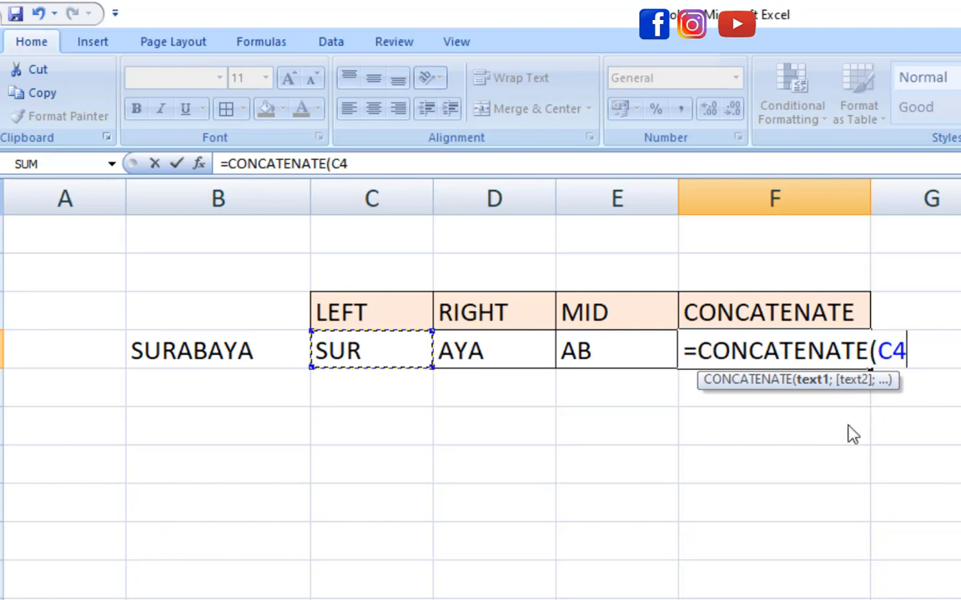
{"action": "type", "text": ";"}
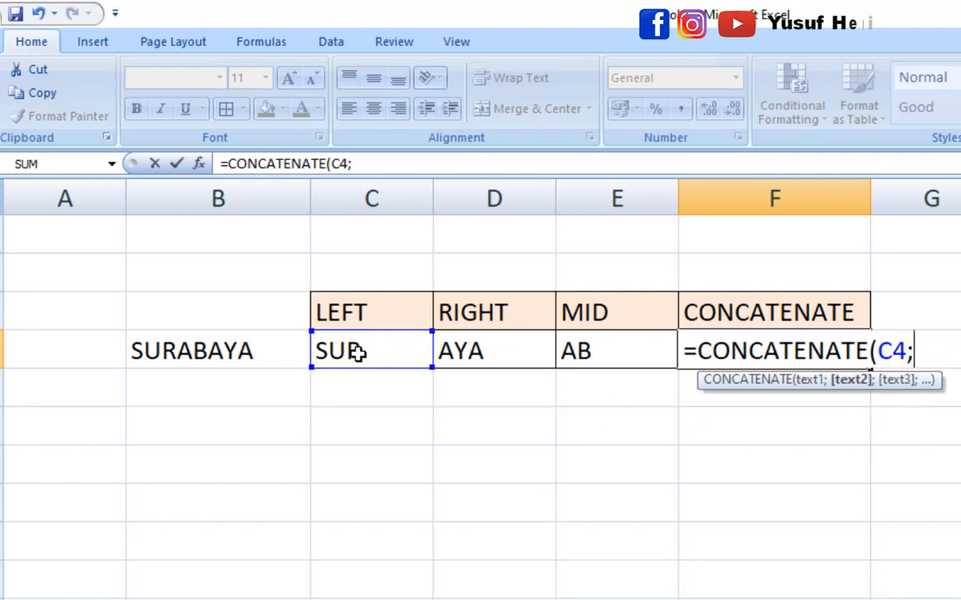
{"action": "left_click", "coordinate": [612, 343]}
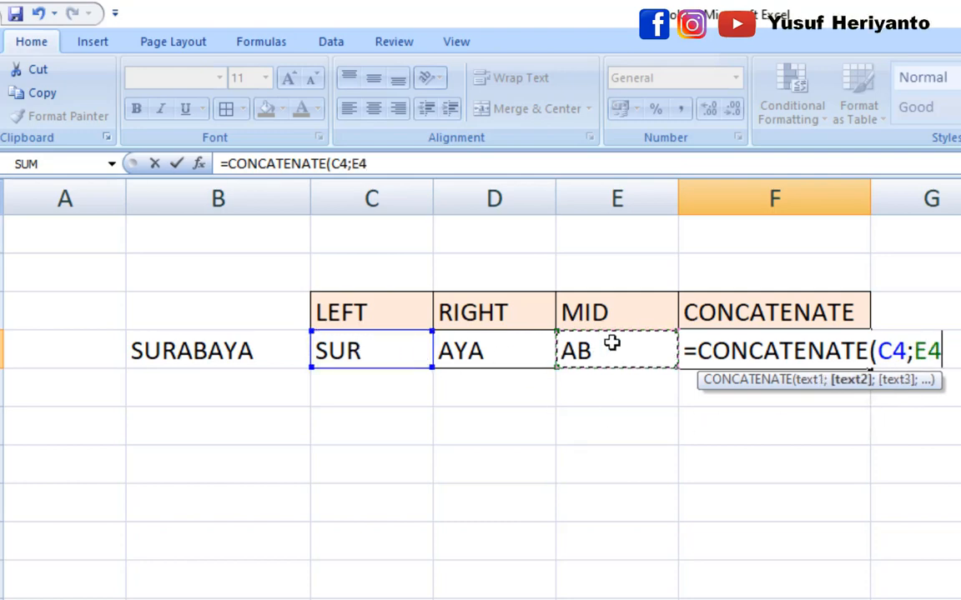
{"action": "type", "text": ";"}
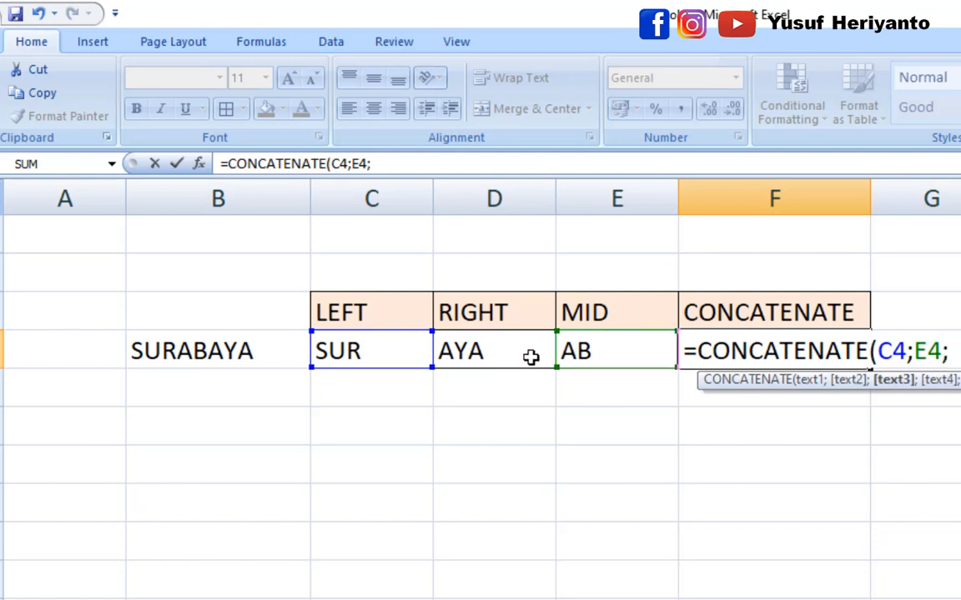
{"action": "left_click", "coordinate": [530, 357]}
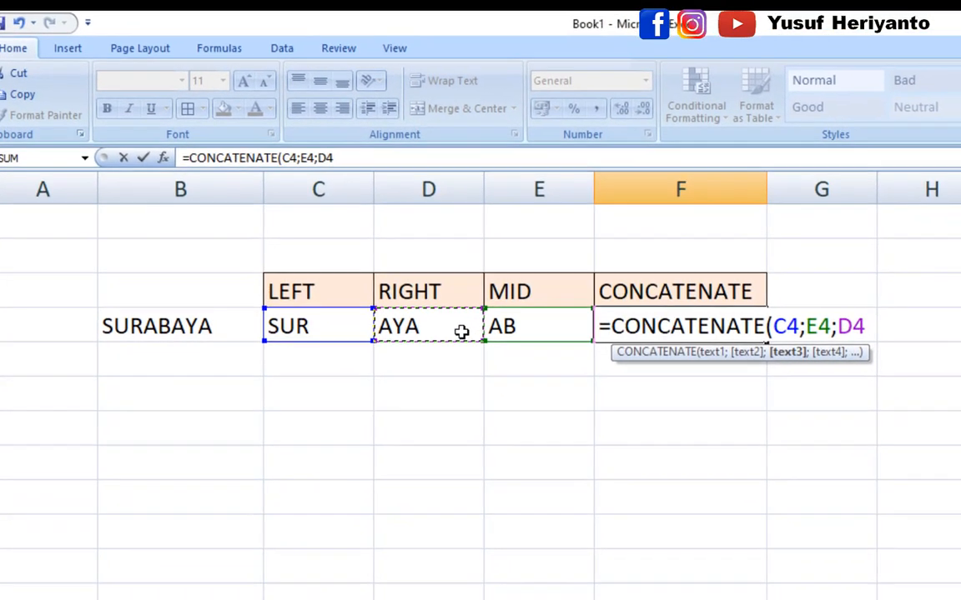
{"action": "type", "text": ")"}
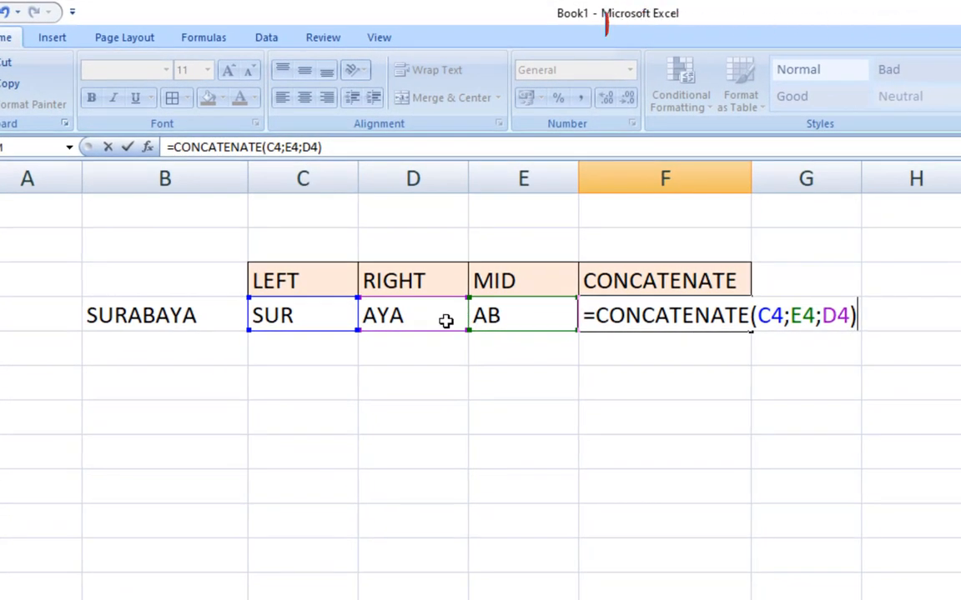
{"action": "key", "text": "Return"}
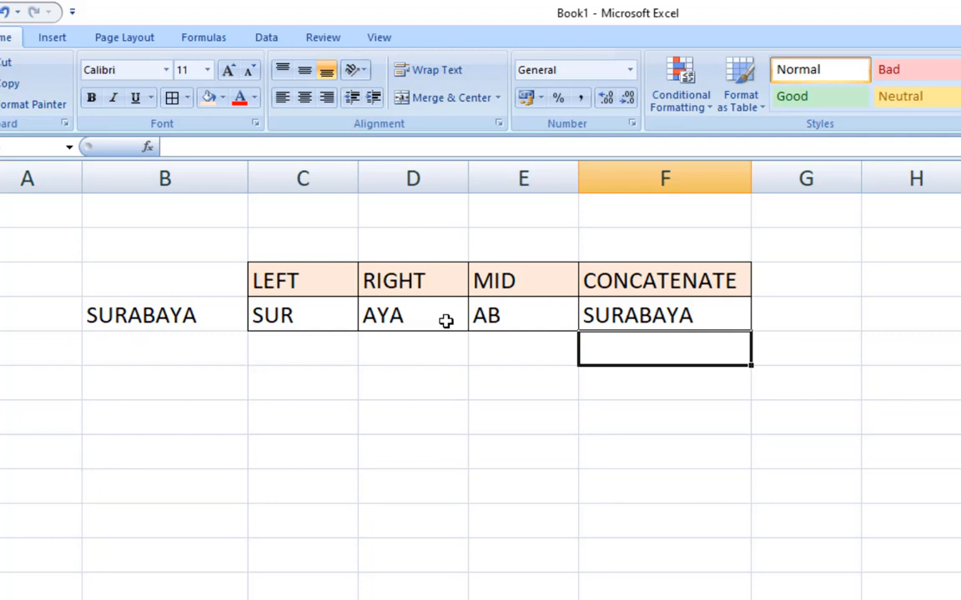
Replace the source text in B4 with PURBALINGGA to test the CONCATENATE formula
{"action": "left_click", "coordinate": [132, 316]}
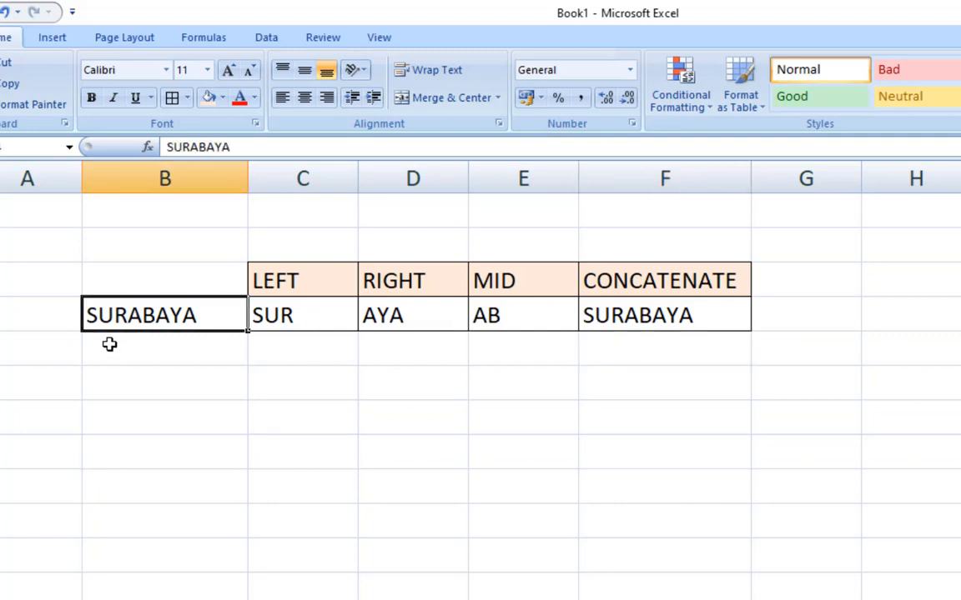
{"action": "left_click", "coordinate": [606, 315]}
{"action": "left_click", "coordinate": [154, 307]}
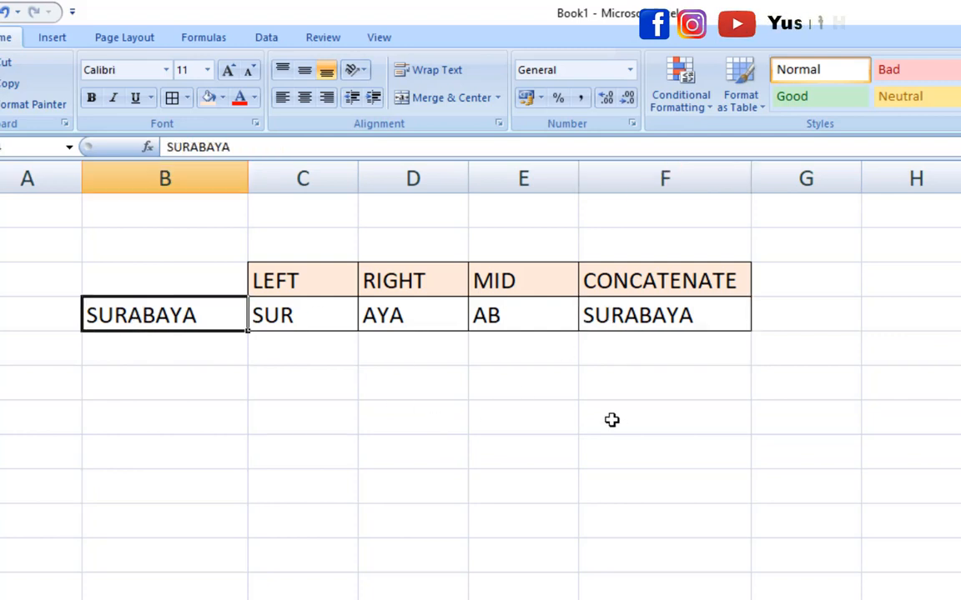
{"action": "type", "text": "PURB"}
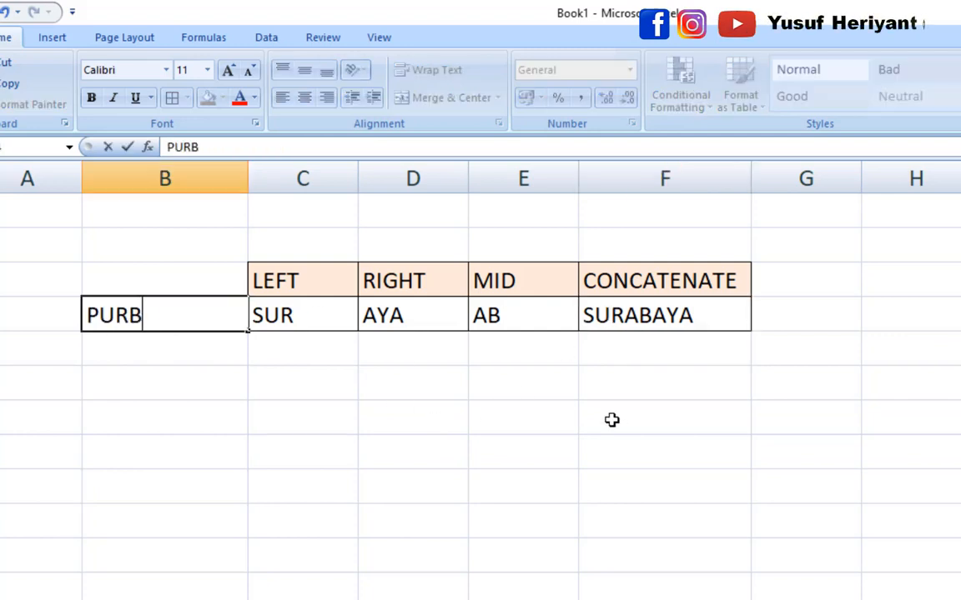
{"action": "type", "text": "ALINGGA"}
{"action": "key", "text": "Return"}
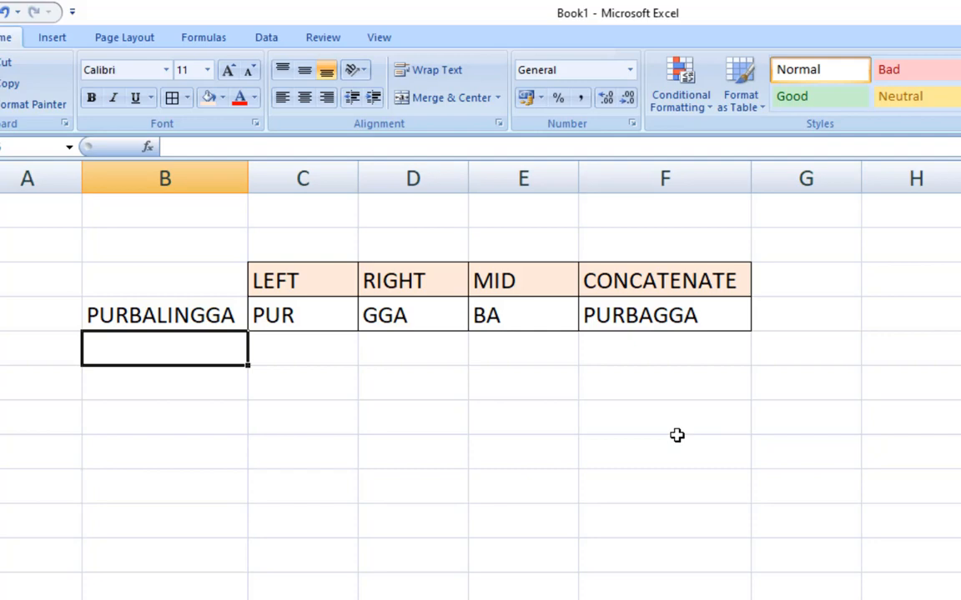
Enter the headers KODE BRG in C7 and NAMA BRG in D7, and widen column C slightly to fit its header
{"action": "left_click", "coordinate": [285, 424]}
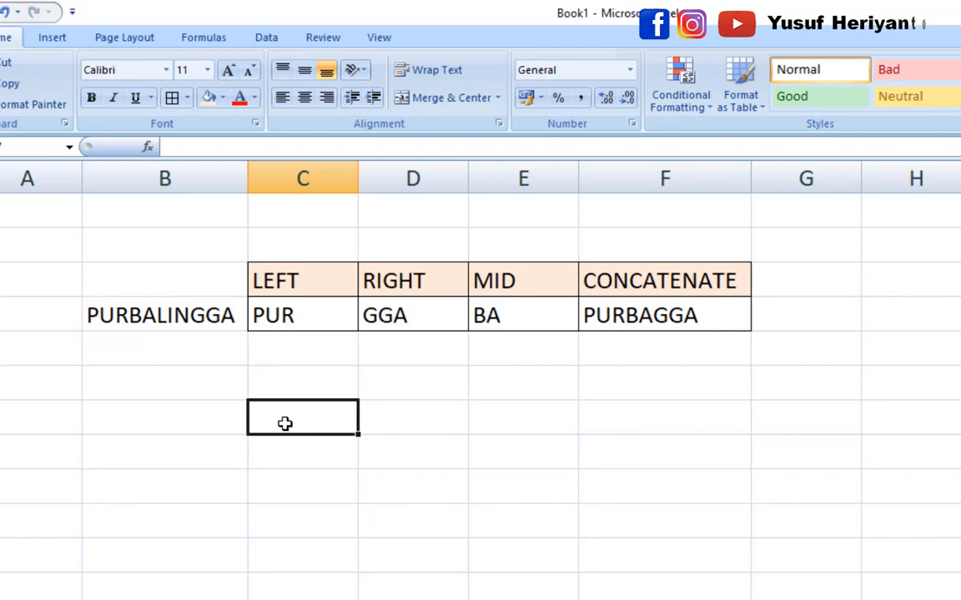
{"action": "type", "text": "KODE BRG"}
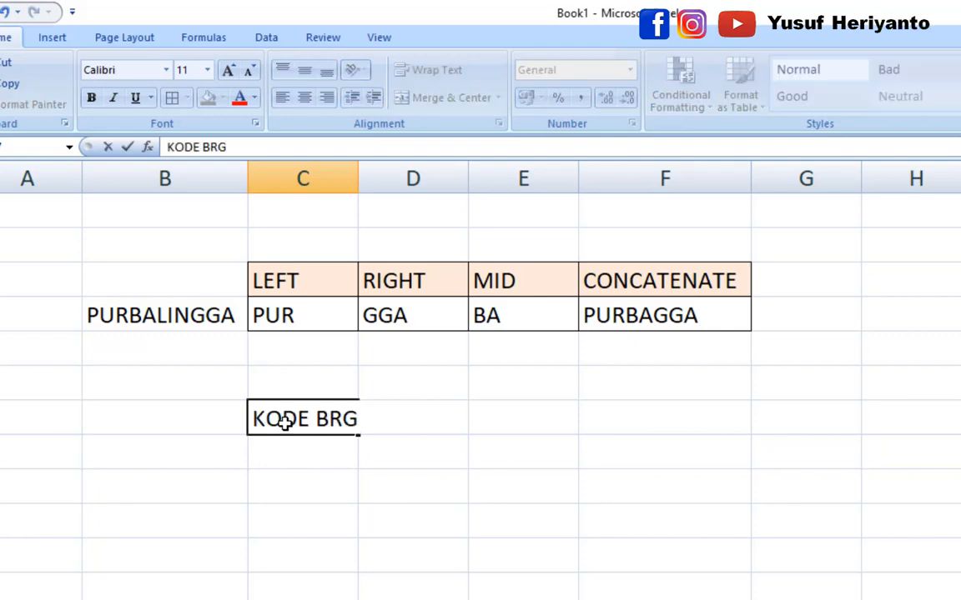
{"action": "key", "text": "Tab"}
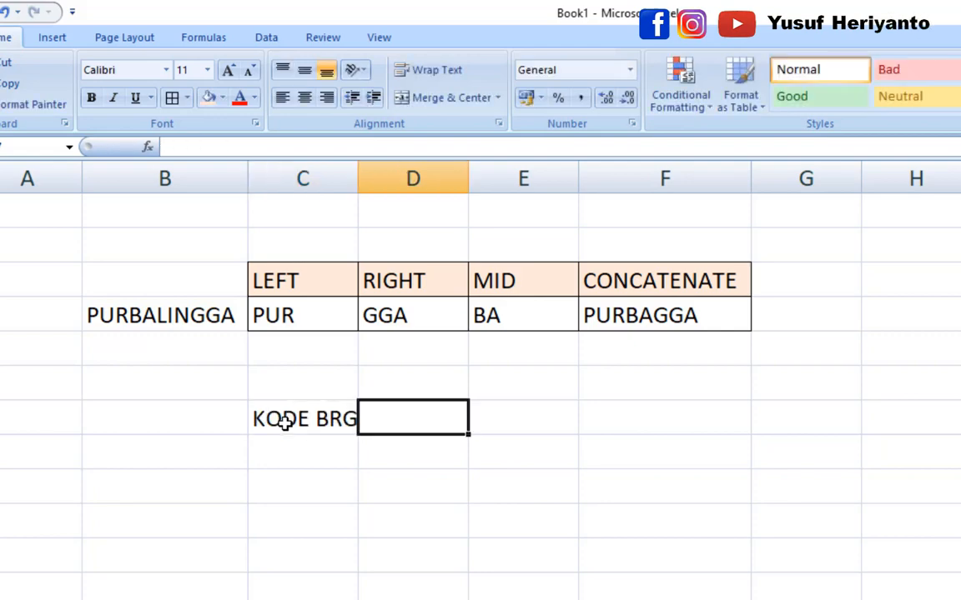
{"action": "type", "text": "NAMA BR"}
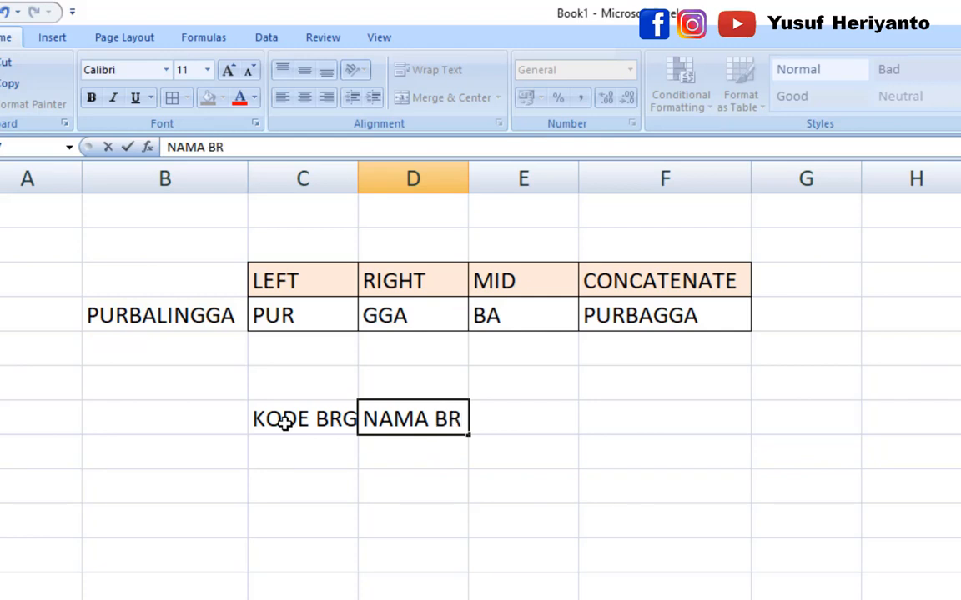
{"action": "type", "text": "H"}
{"action": "key", "text": "BackSpace"}
{"action": "type", "text": "G"}
{"action": "key", "text": "Tab"}
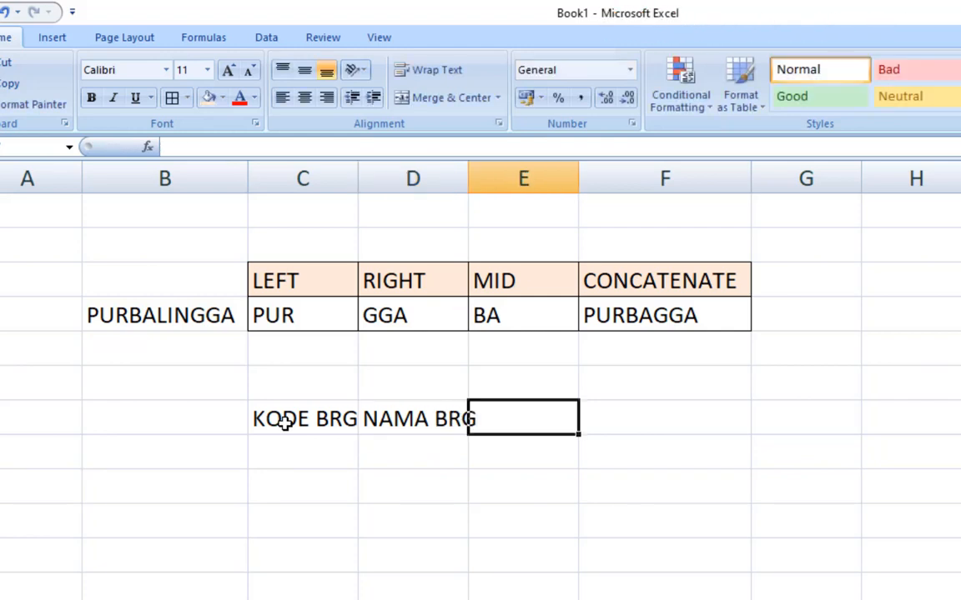
{"action": "left_click_drag", "start_coordinate": [358, 178], "coordinate": [366, 177]}
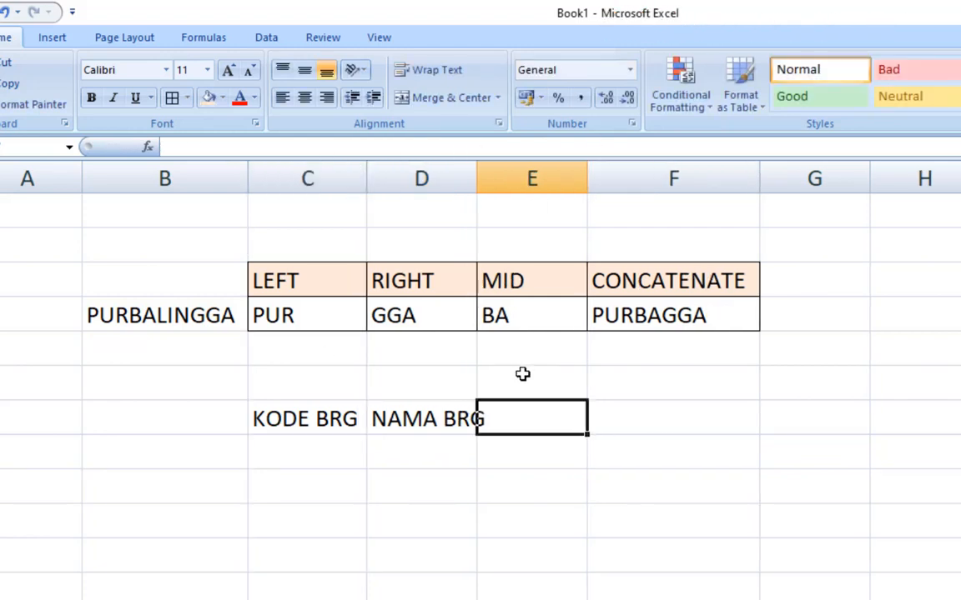
Apply all borders to the range C7:D9 and widen column D so the NAMA BRG header fits
{"action": "left_click_drag", "start_coordinate": [322, 418], "coordinate": [403, 484]}
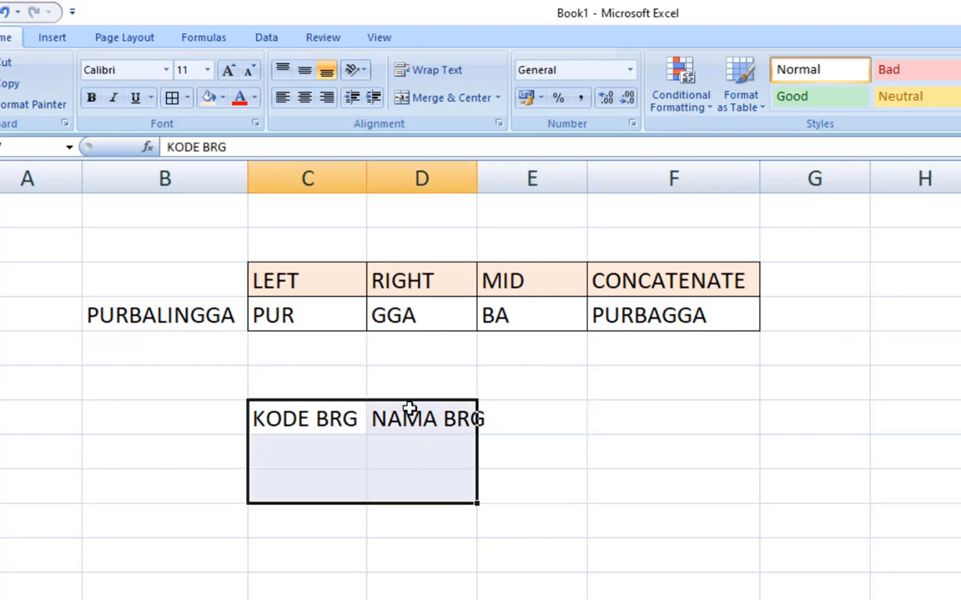
{"action": "left_click", "coordinate": [172, 99]}
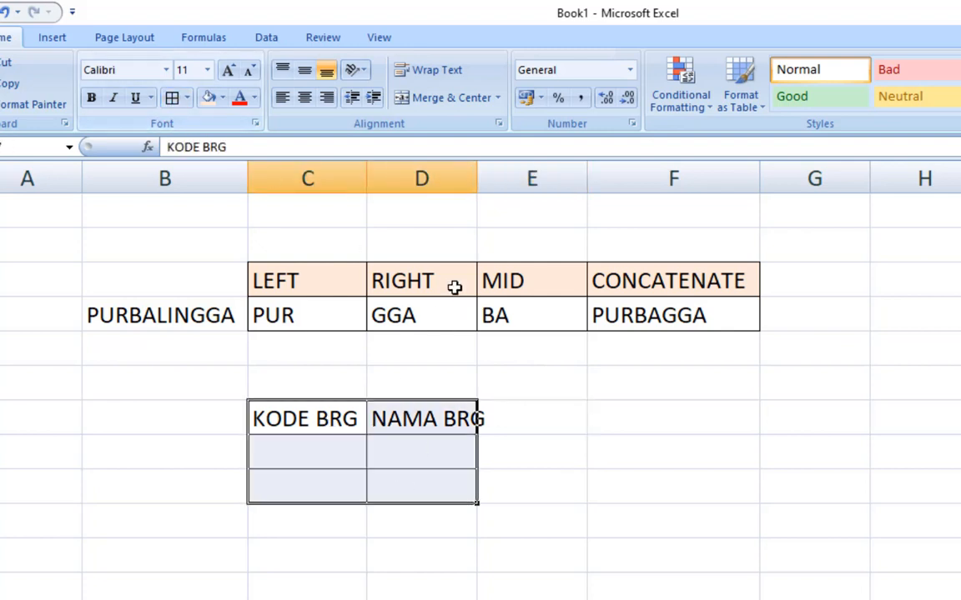
{"action": "double_click", "coordinate": [475, 177]}
{"action": "left_click_drag", "start_coordinate": [474, 167], "coordinate": [570, 178]}
{"action": "left_click", "coordinate": [692, 555]}
{"action": "left_click", "coordinate": [534, 519]}
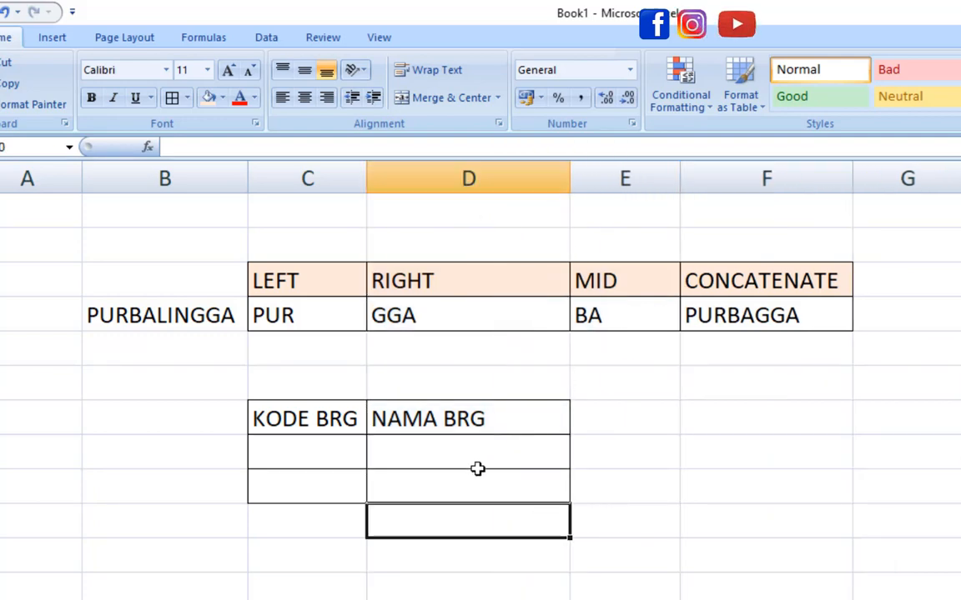
Fill the header cells C7:D7 with the same light orange as the upper table's headers
{"action": "left_click", "coordinate": [517, 457]}
{"action": "left_click_drag", "start_coordinate": [329, 419], "coordinate": [444, 417]}
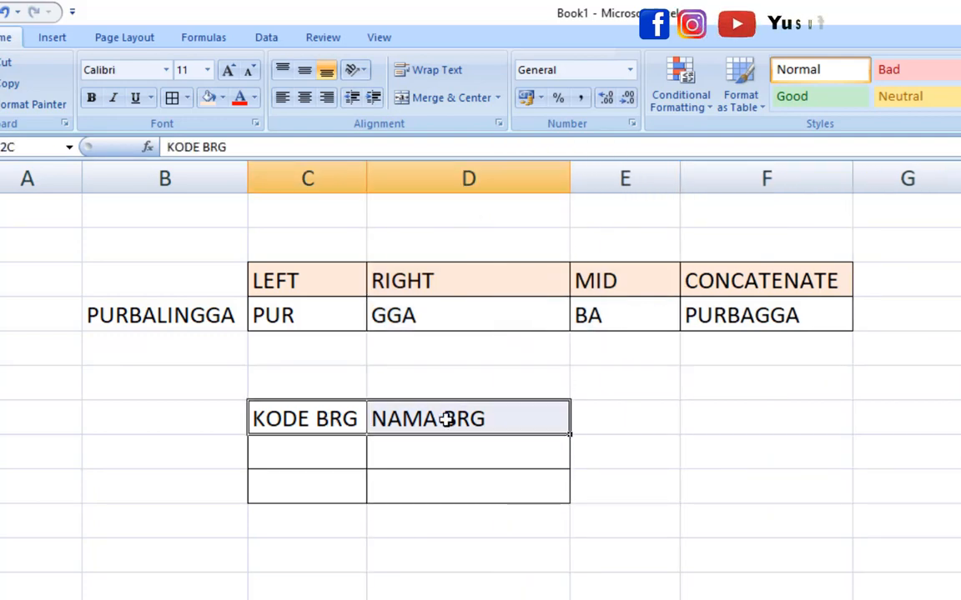
{"action": "left_click", "coordinate": [211, 99]}
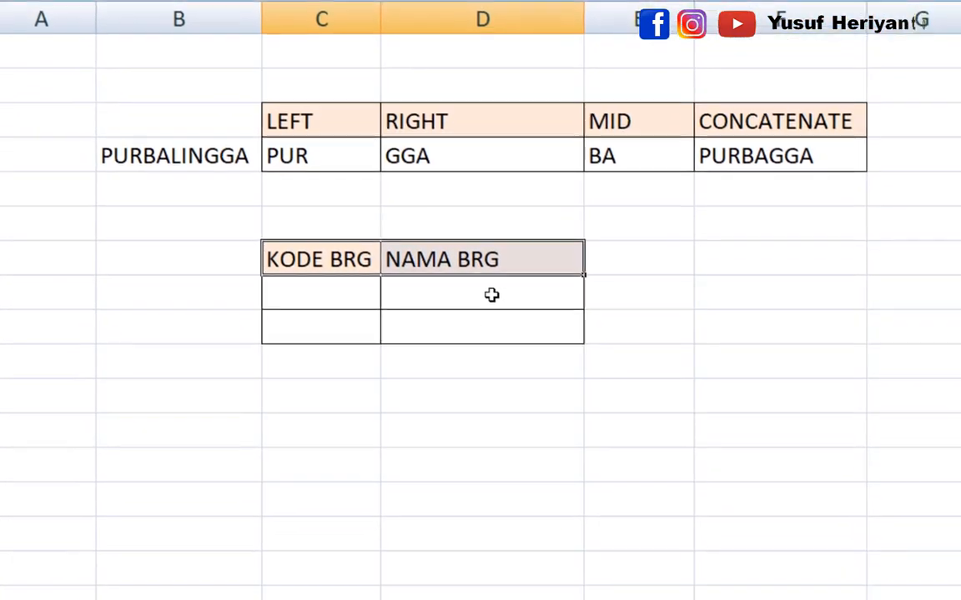
{"action": "left_click", "coordinate": [478, 436]}
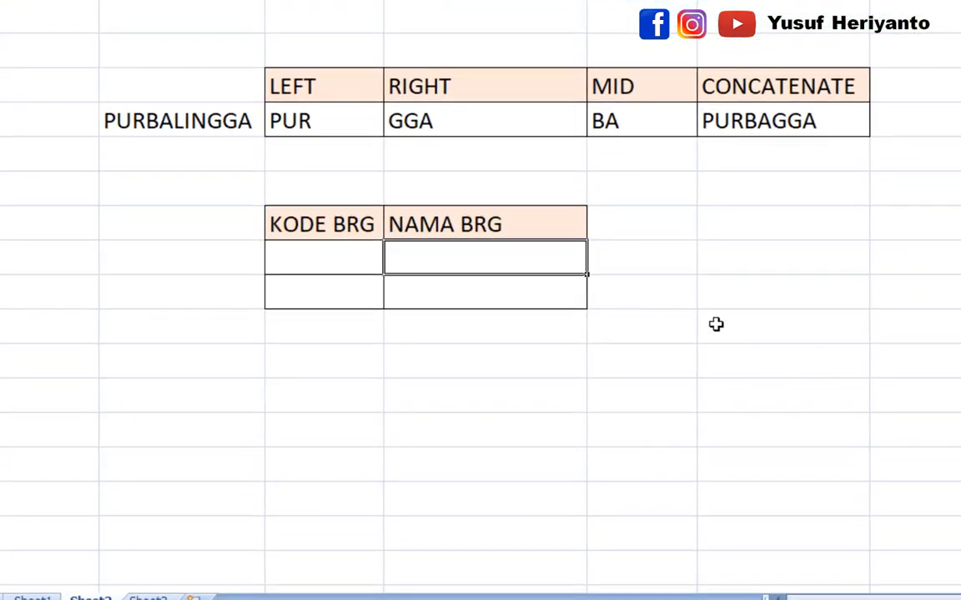
Enter the item name SEMANGKA in cell D8 under NAMA BRG
{"action": "left_click", "coordinate": [310, 256]}
{"action": "left_click", "coordinate": [431, 262]}
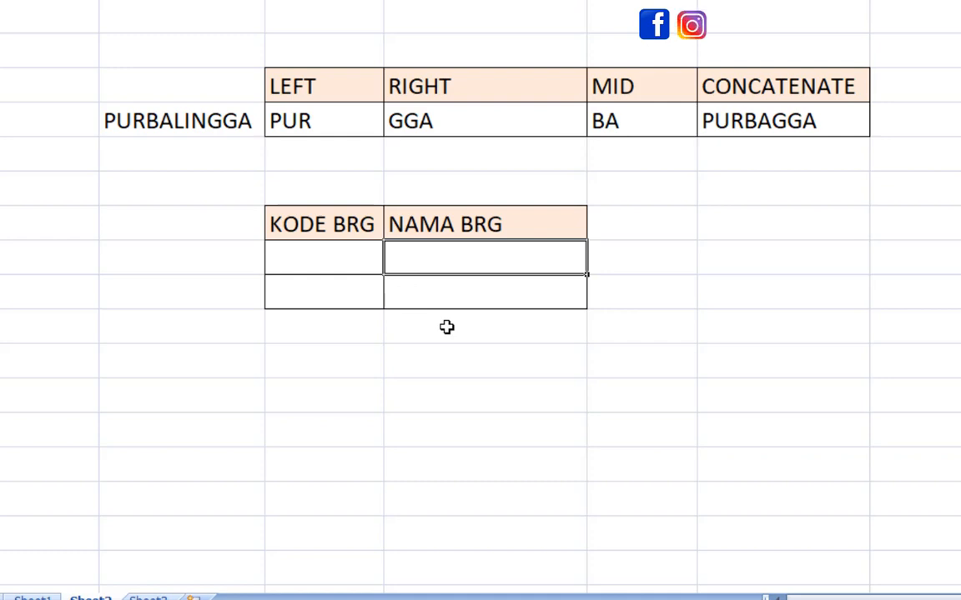
{"action": "type", "text": "SEMANGGA"}
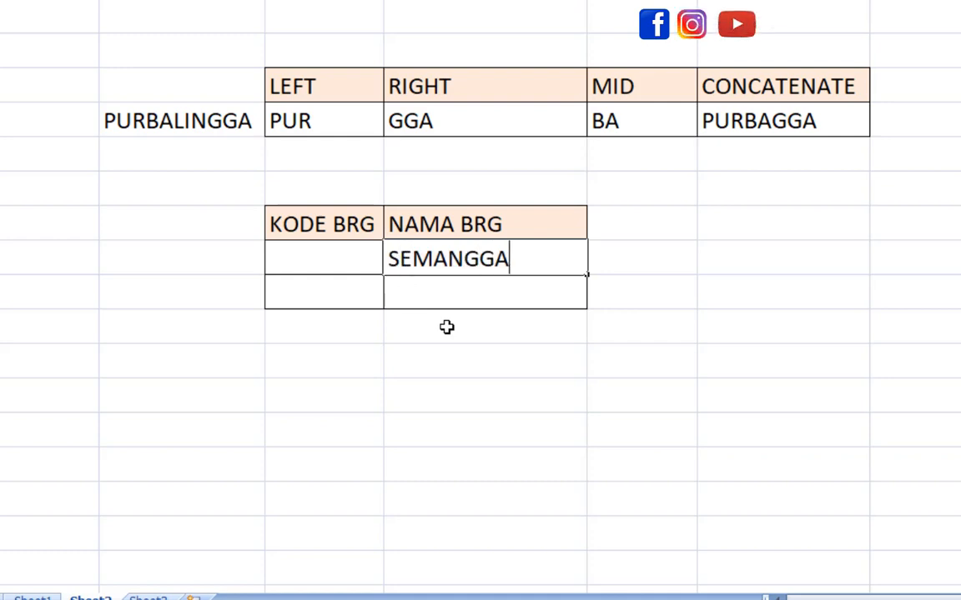
{"action": "key", "text": "BackSpace"}
{"action": "key", "text": "BackSpace"}
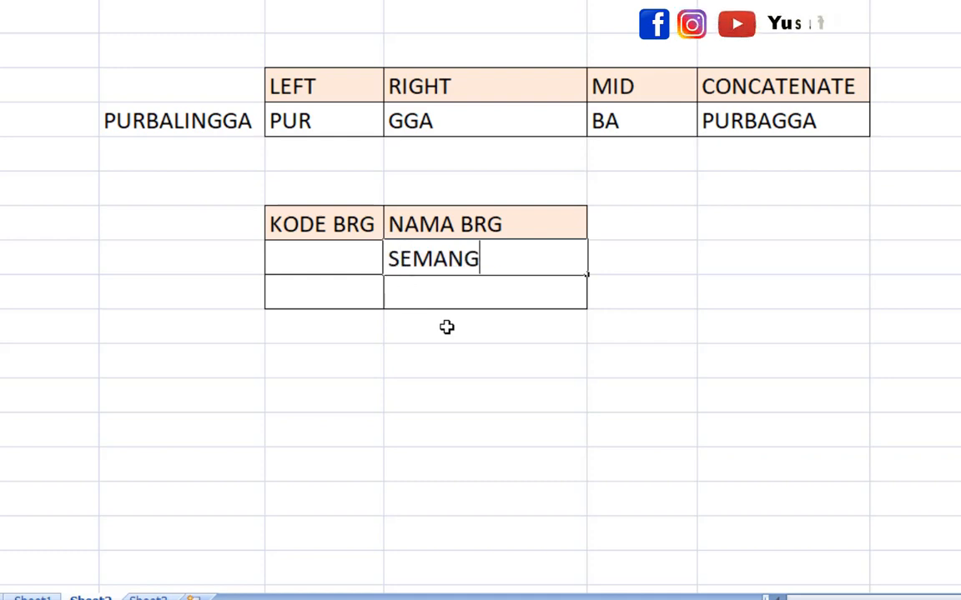
{"action": "type", "text": "KA"}
{"action": "key", "text": "Return"}
{"action": "key", "text": "Up"}
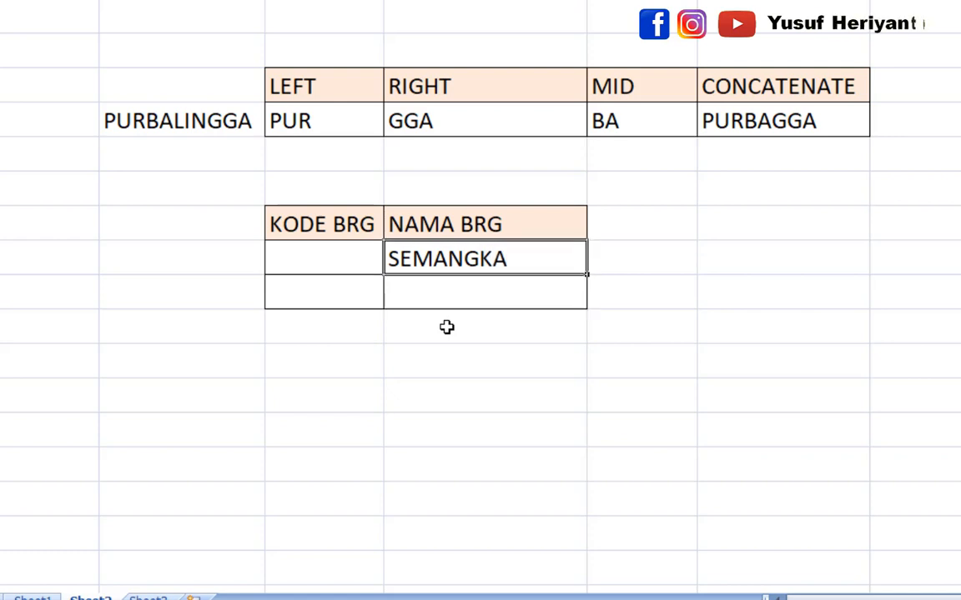
{"action": "key", "text": "Left"}
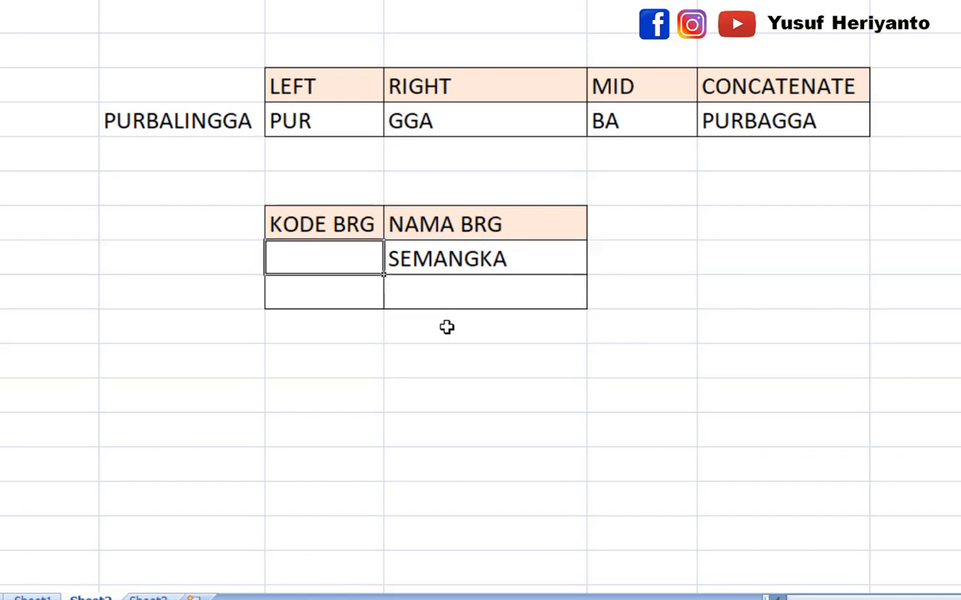
{"action": "type", "text": "SEA"}
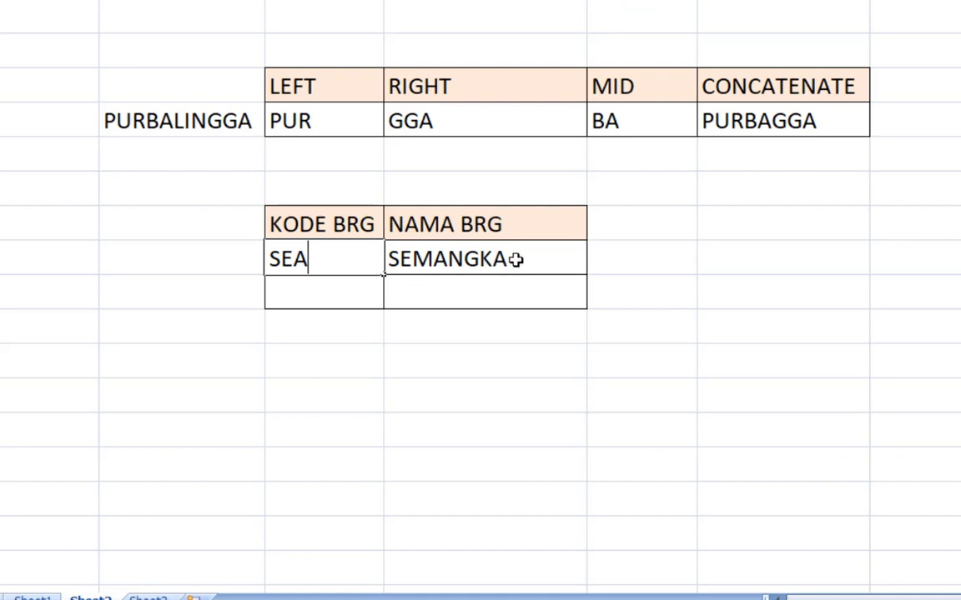
{"action": "left_click_drag", "start_coordinate": [315, 256], "coordinate": [250, 256]}
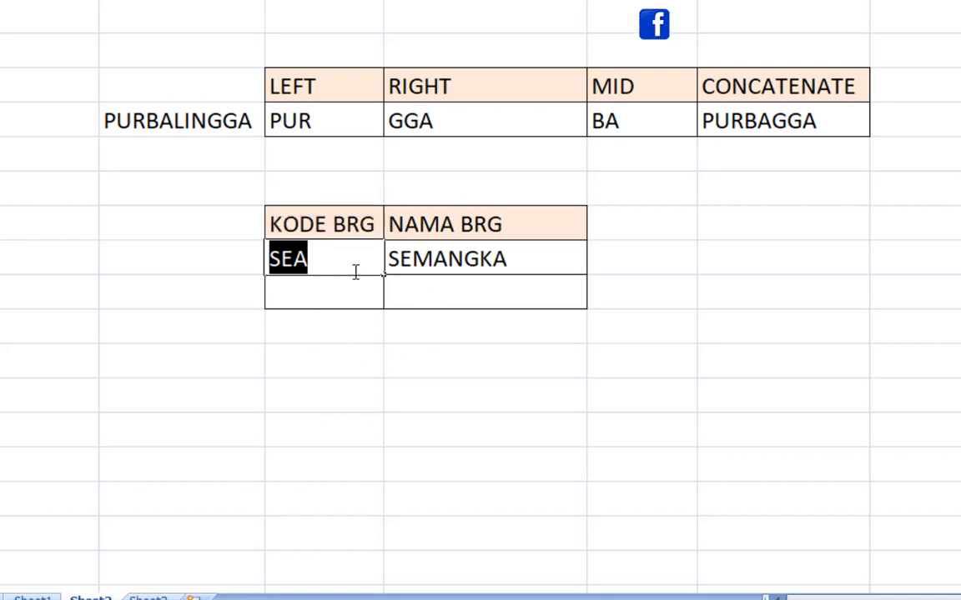
{"action": "key", "text": "BackSpace"}
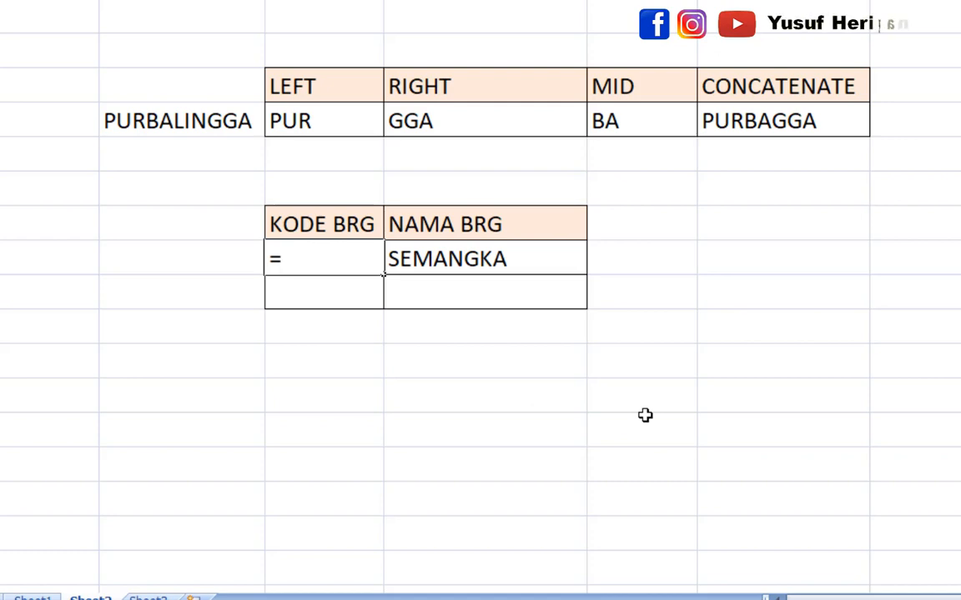
{"action": "left_click", "coordinate": [430, 360]}
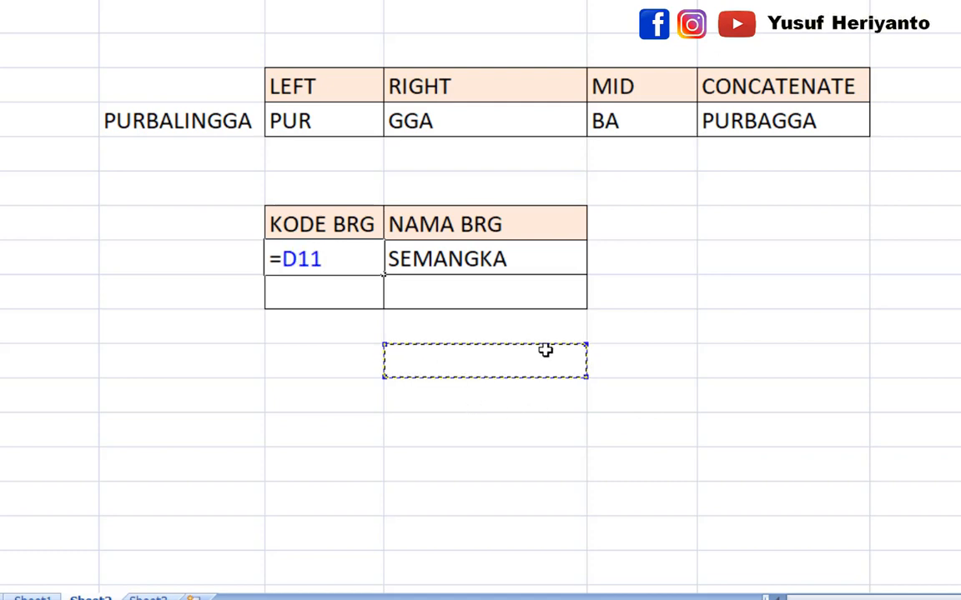
{"action": "key", "text": "Escape"}
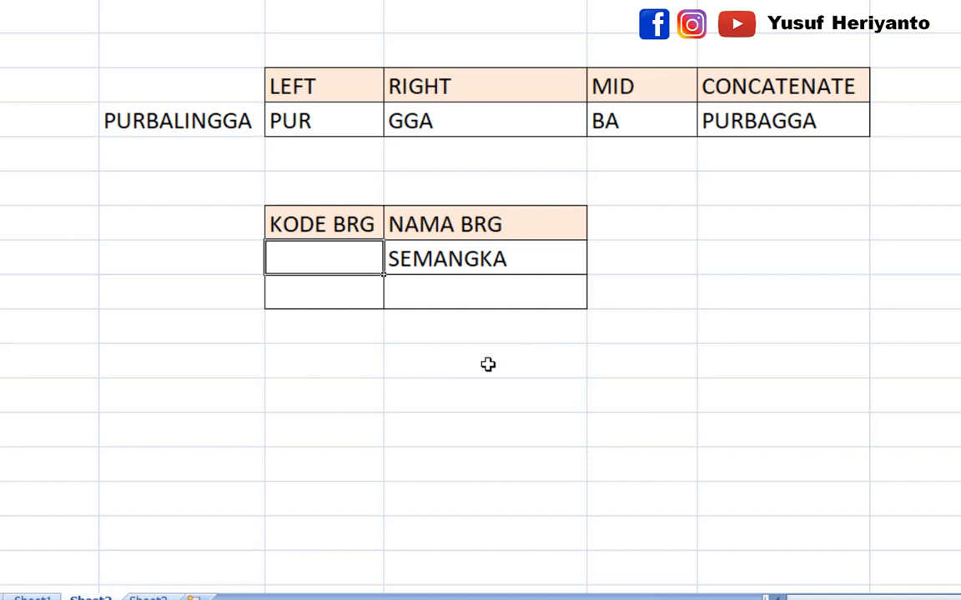
Enter the code rule =DUA DIGIT AWAL NB + SATU DIGIT AKHIR NB in cell D11 below the item table
{"action": "left_click", "coordinate": [462, 364]}
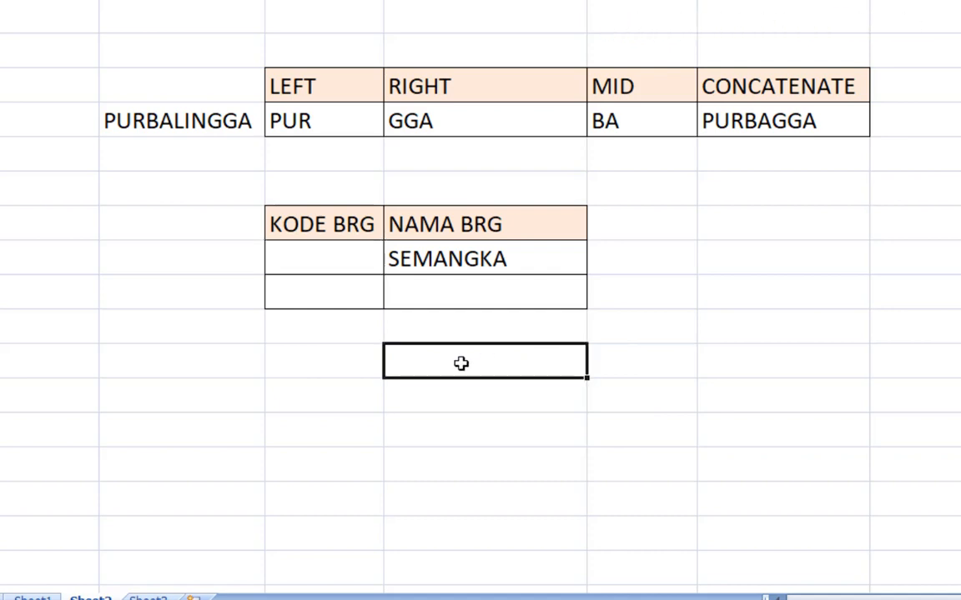
{"action": "type", "text": "="}
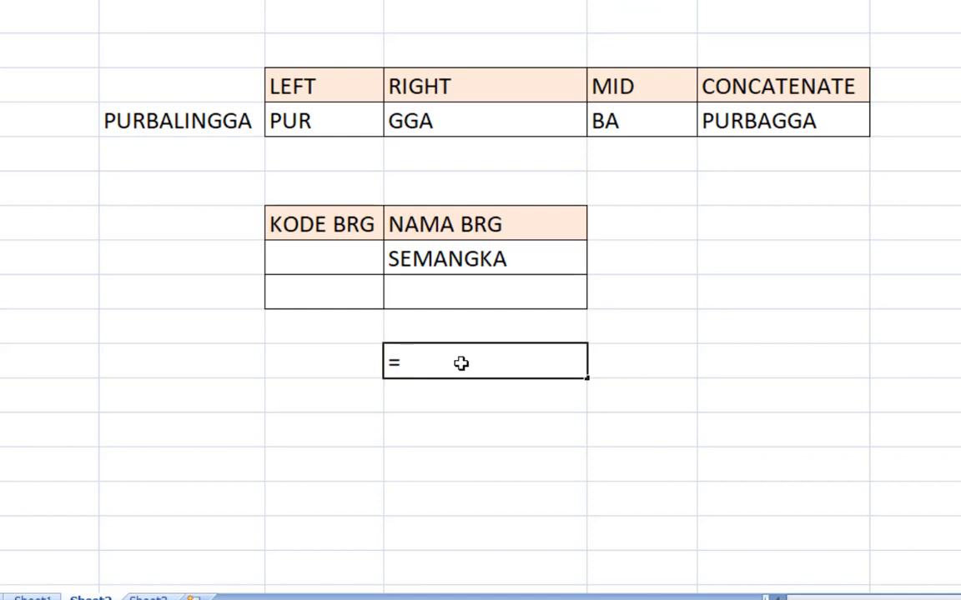
{"action": "type", "text": "DUA"}
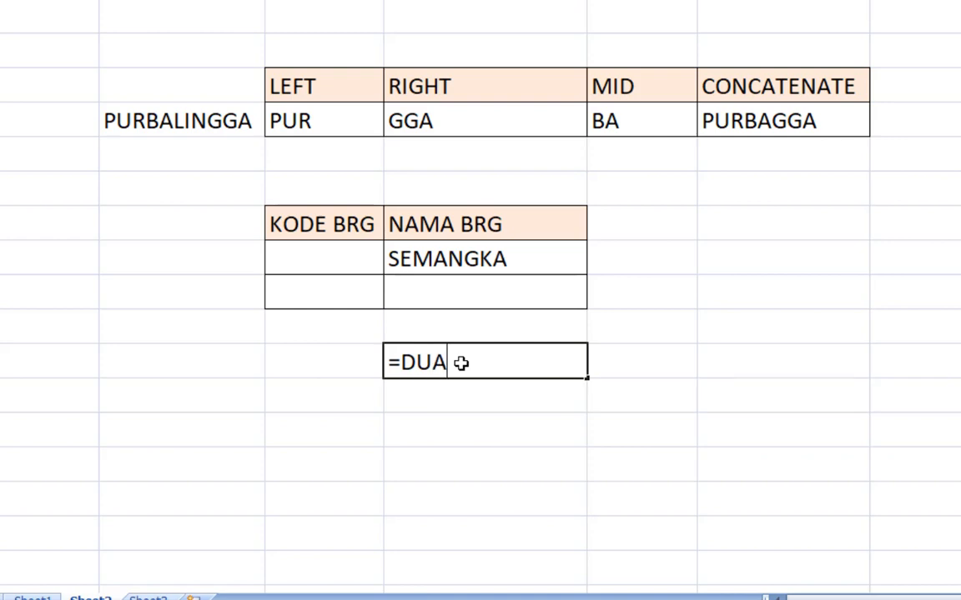
{"action": "type", "text": " DIGIT"}
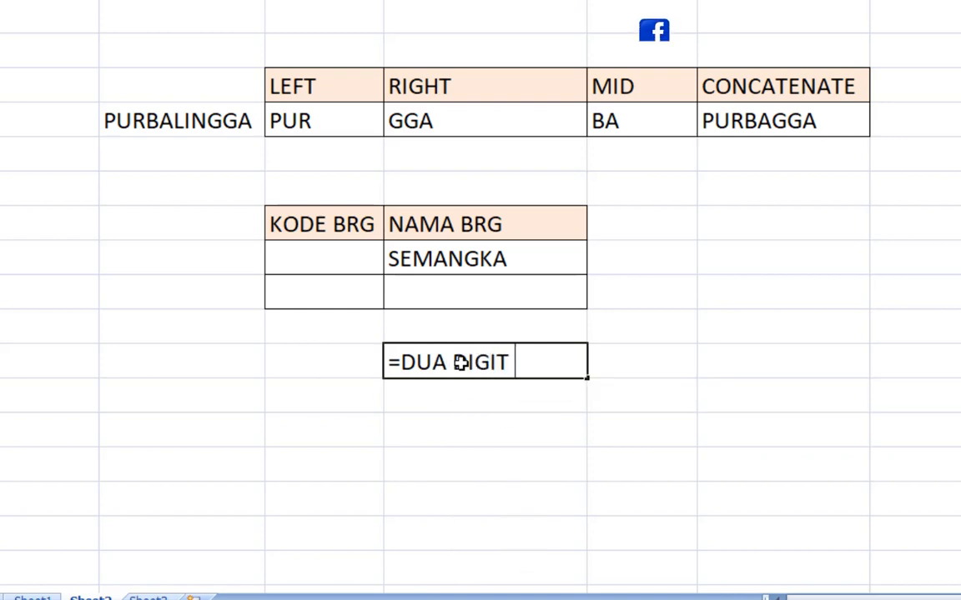
{"action": "type", "text": " AWAL "}
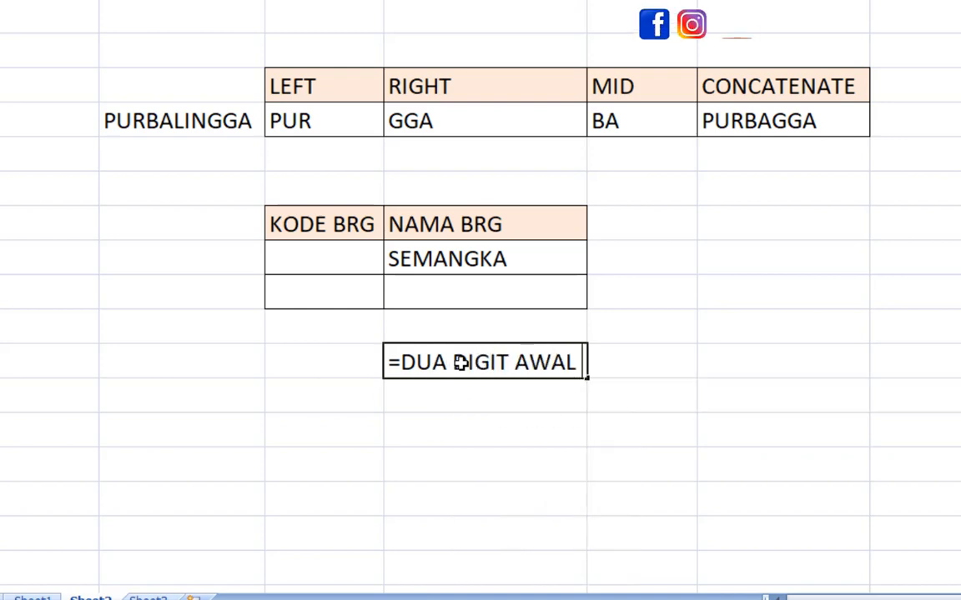
{"action": "type", "text": "NB"}
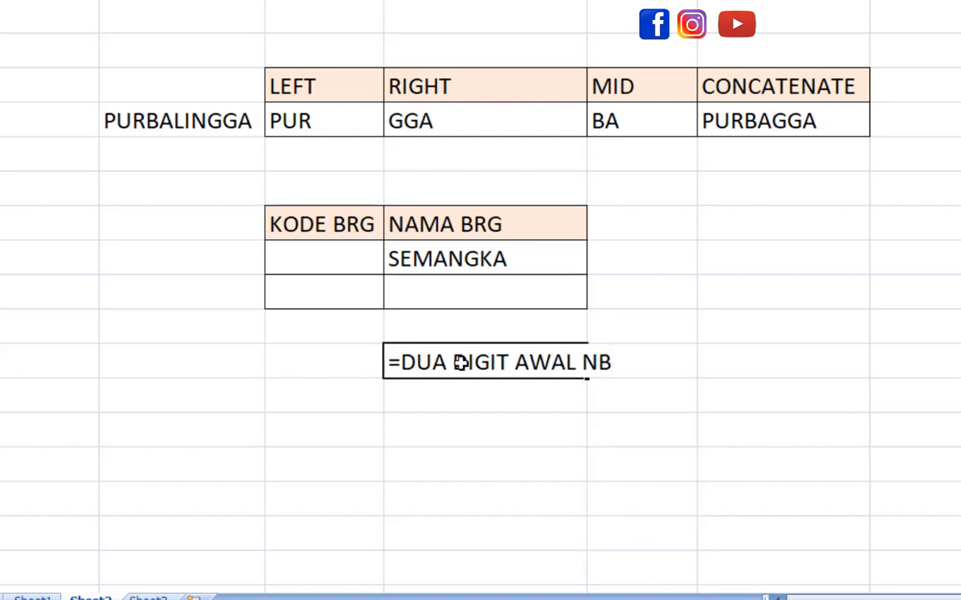
{"action": "type", "text": " + "}
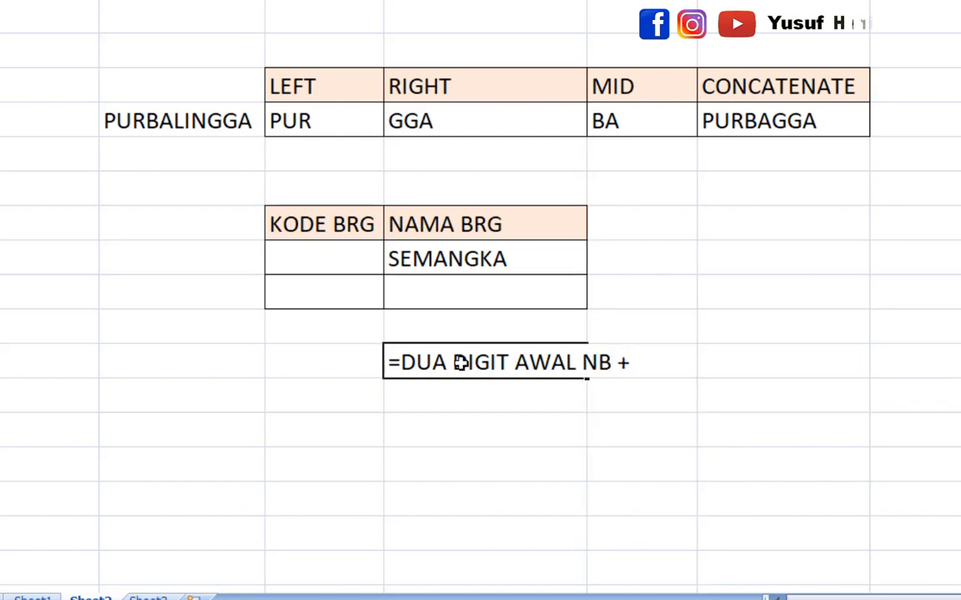
{"action": "type", "text": "SATU"}
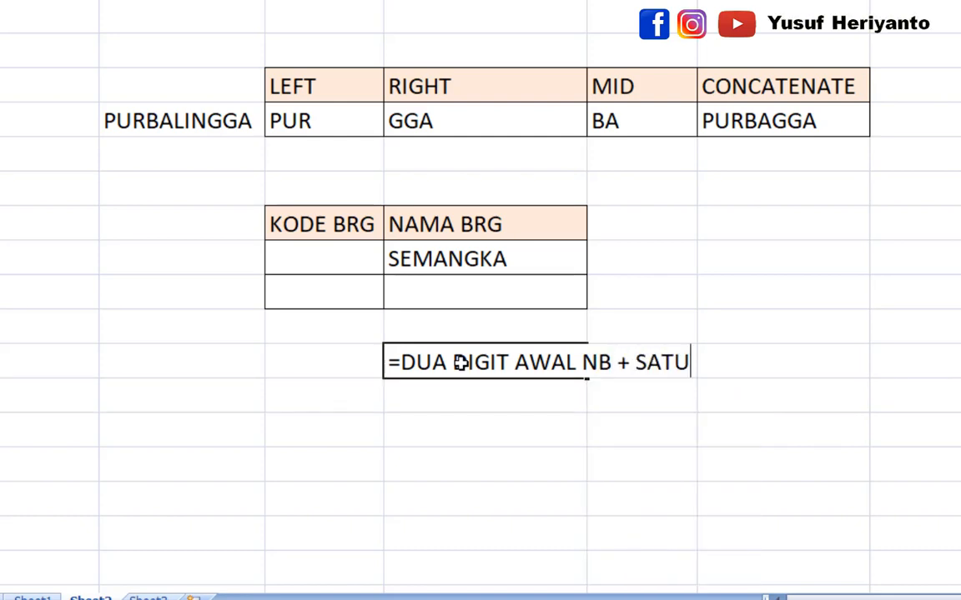
{"action": "type", "text": " DIGIT "}
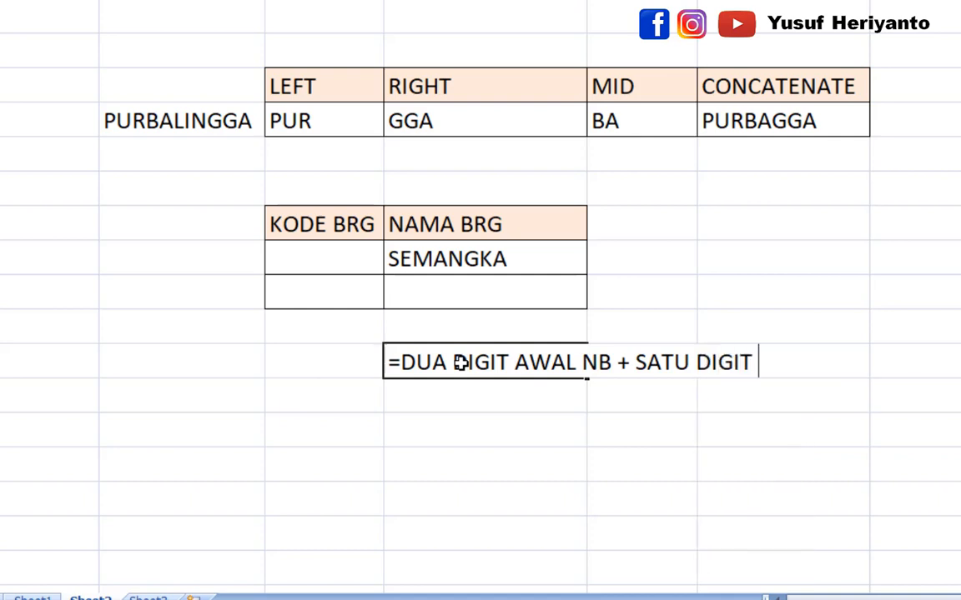
{"action": "type", "text": "AKHIR"}
{"action": "type", "text": "NB"}
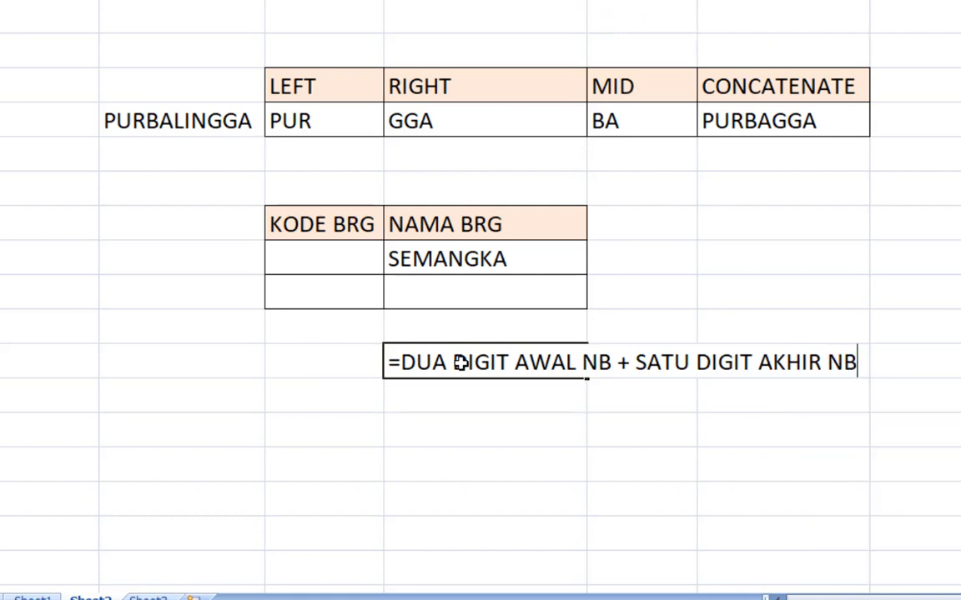
{"action": "key", "text": "Return"}
Turn the entry in D11 into plain text by putting an apostrophe before its equals sign
{"action": "left_click", "coordinate": [397, 357]}
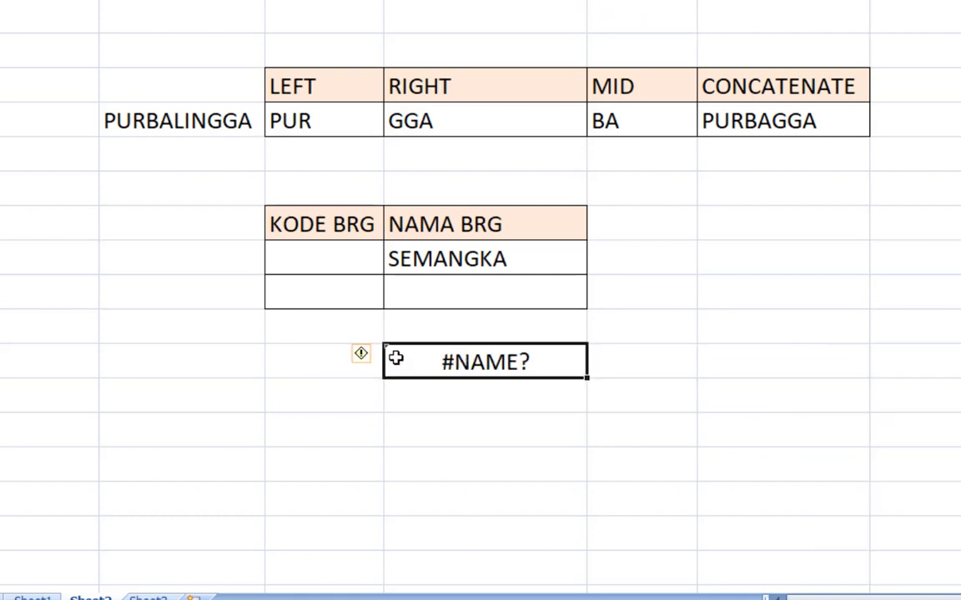
{"action": "key", "text": "F2"}
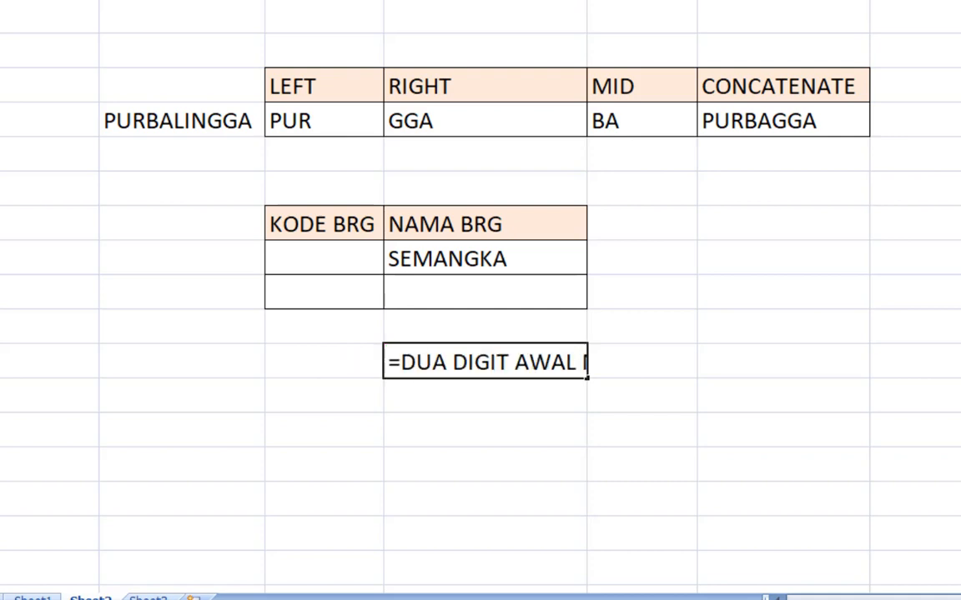
{"action": "key", "text": "Home"}
{"action": "type", "text": "'"}
{"action": "key", "text": "Return"}
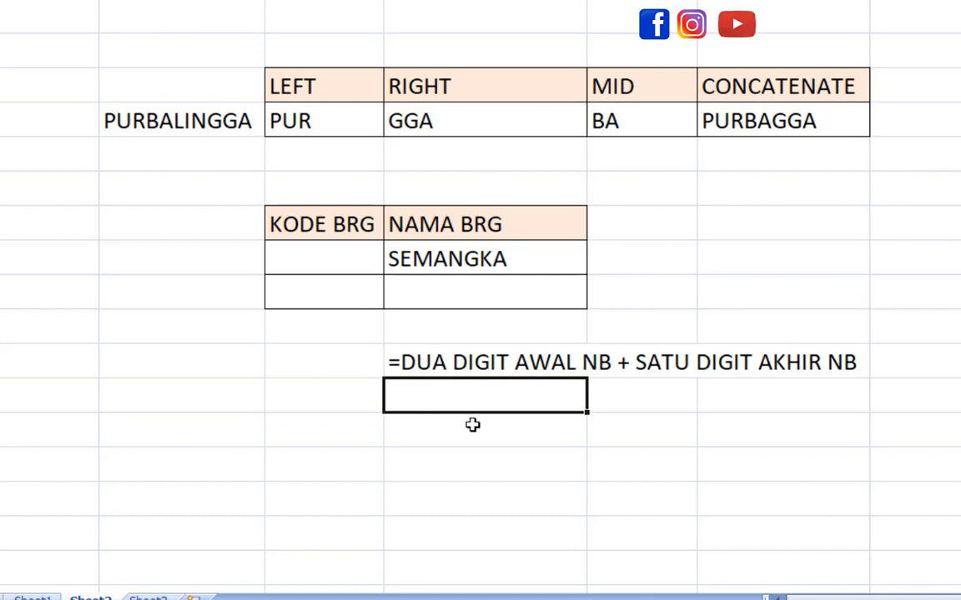
{"action": "left_click", "coordinate": [336, 266]}
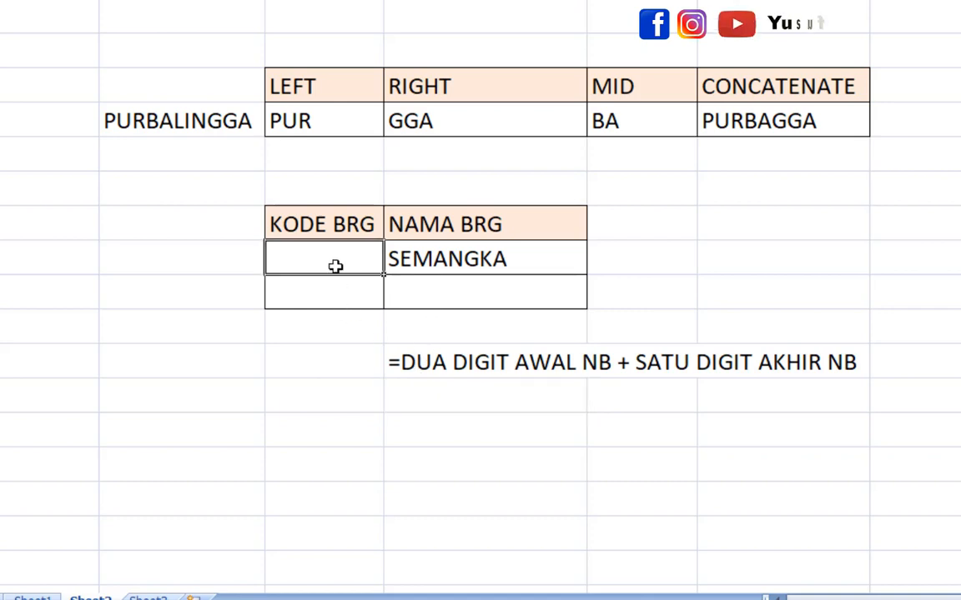
{"action": "type", "text": "=LEFT"}
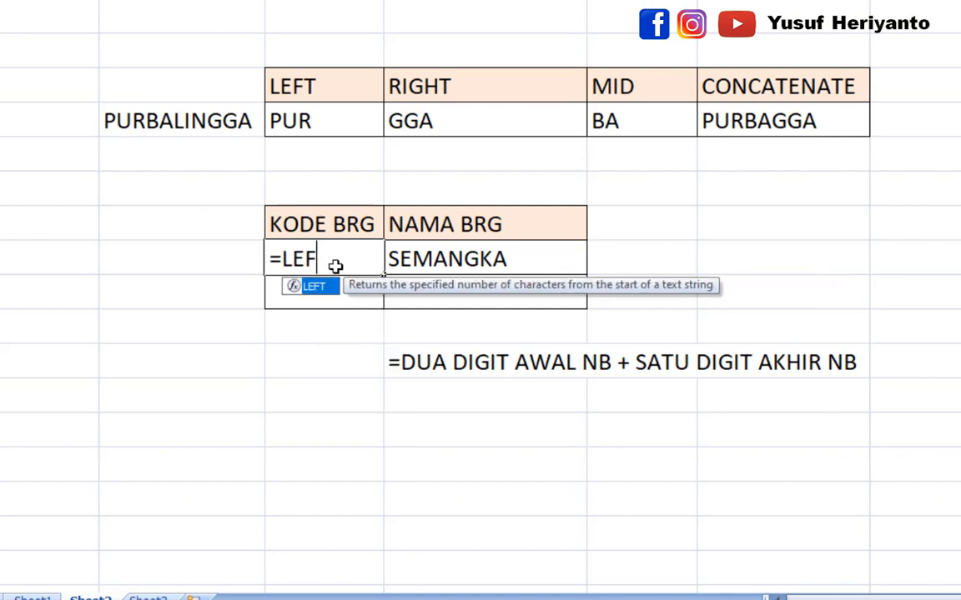
{"action": "key", "text": "BackSpace"}
{"action": "key", "text": "BackSpace"}
{"action": "key", "text": "BackSpace"}
{"action": "key", "text": "BackSpace"}
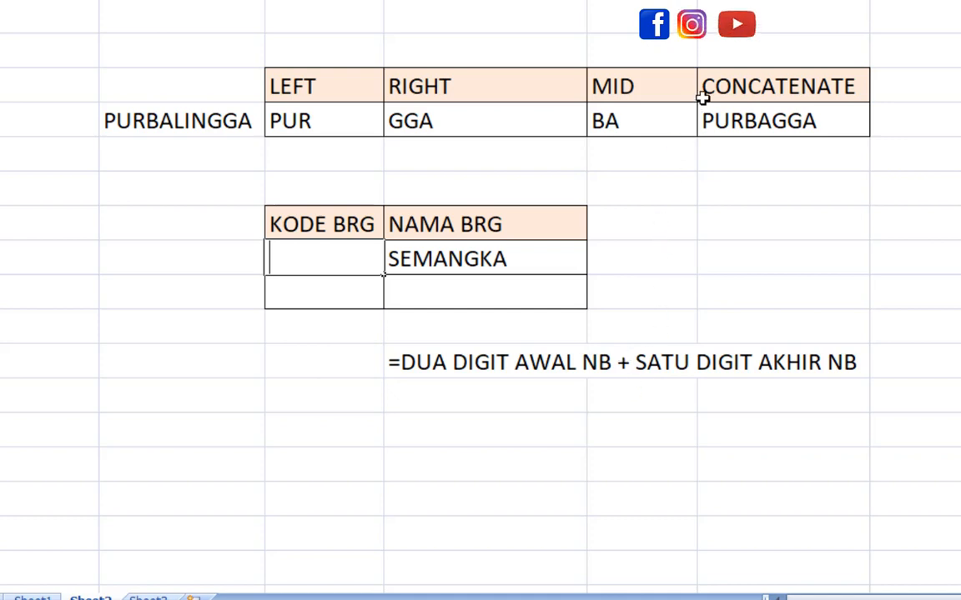
{"action": "left_click", "coordinate": [729, 81]}
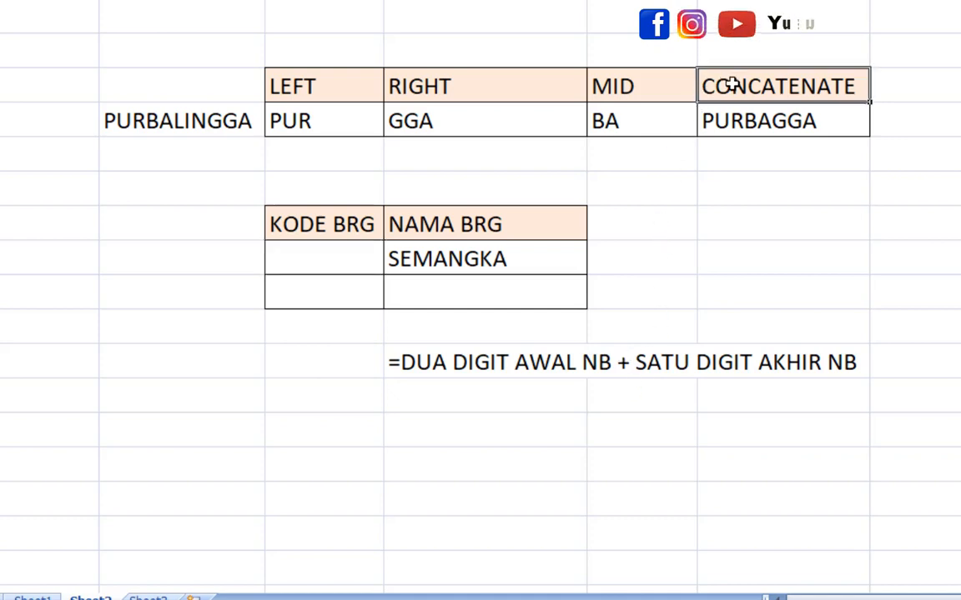
Begin a CONCATENATE formula in cell C8 under KODE BRG with LEFT(D8;2) as its first text
{"action": "left_click", "coordinate": [326, 255]}
{"action": "type", "text": "=CON"}
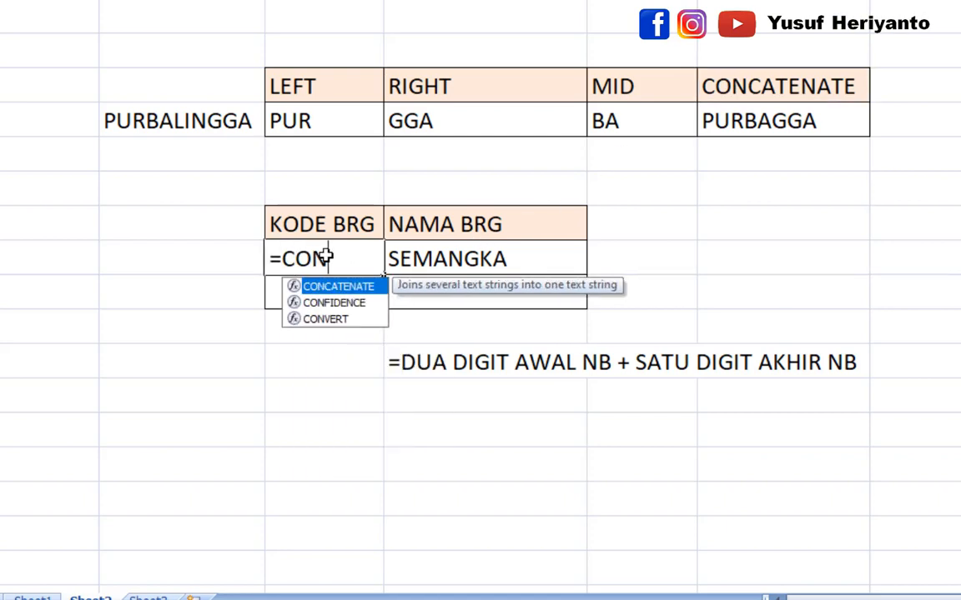
{"action": "key", "text": "Tab"}
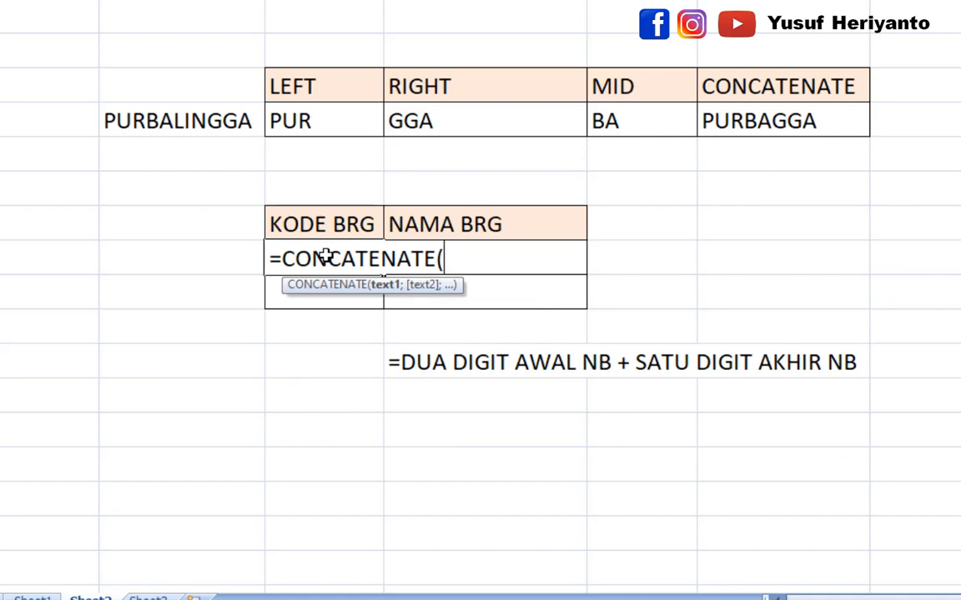
{"action": "type", "text": "LEFT("}
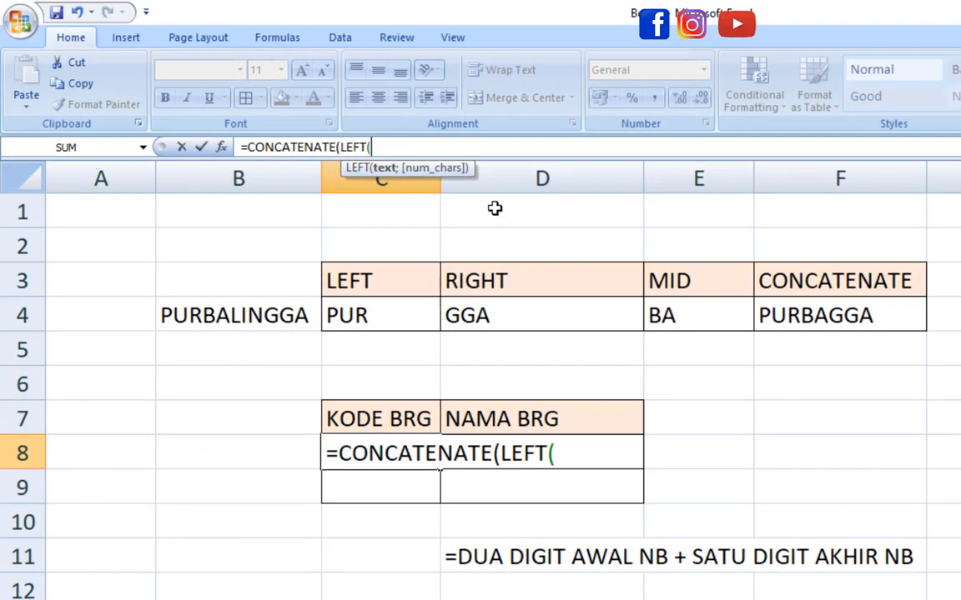
{"action": "type", "text": "D8"}
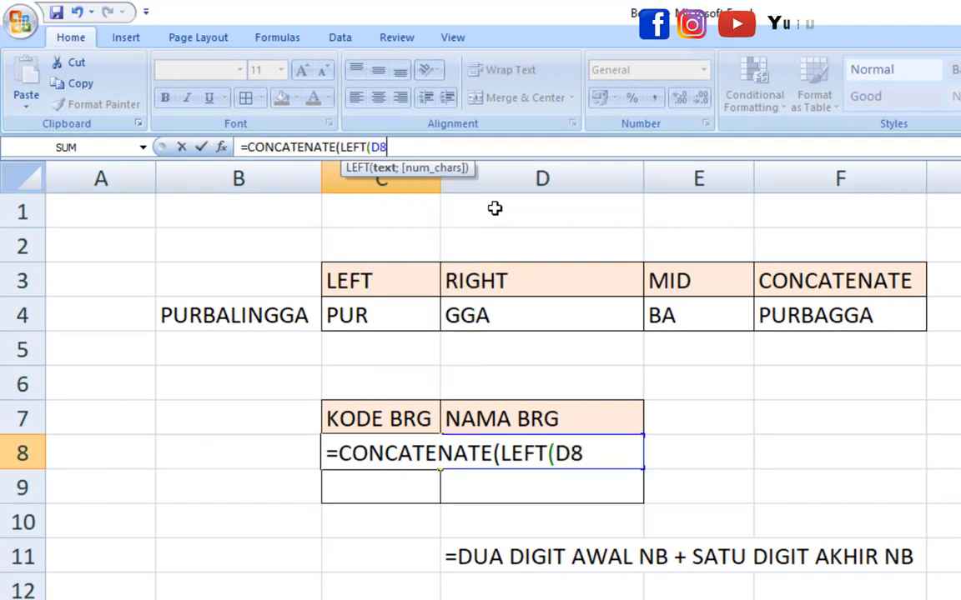
{"action": "type", "text": ","}
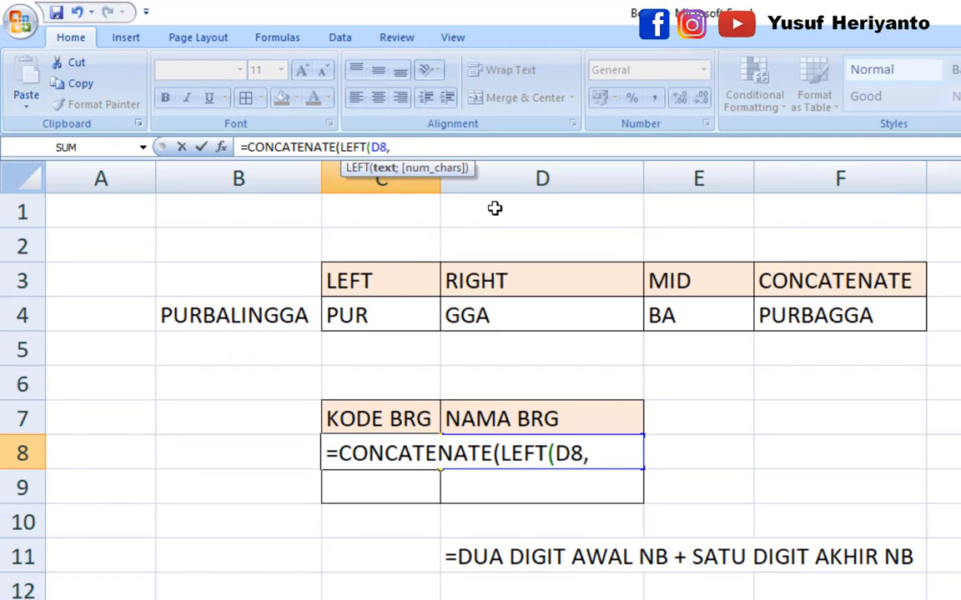
{"action": "key", "text": "BackSpace"}
{"action": "type", "text": ";2"}
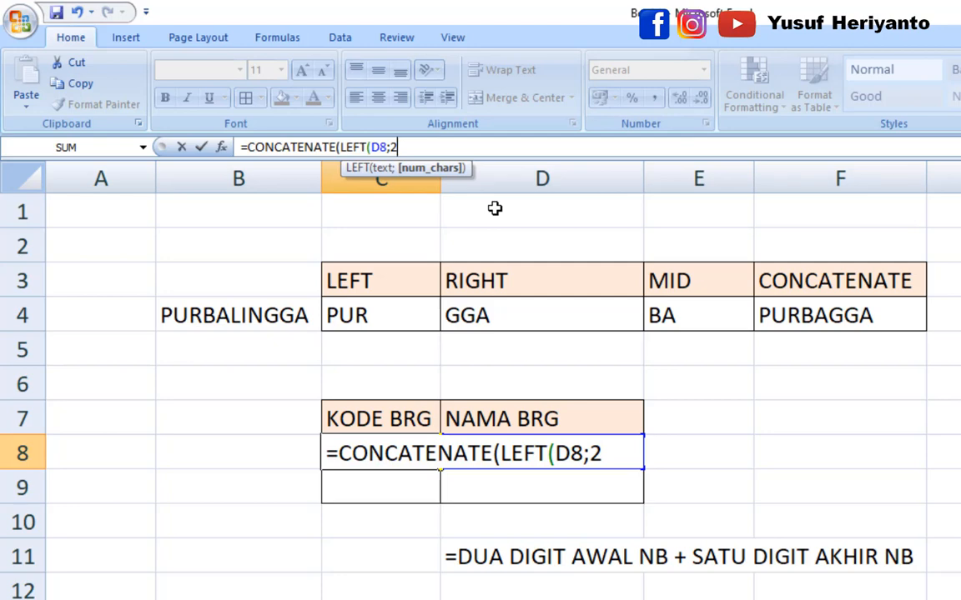
{"action": "type", "text": ")"}
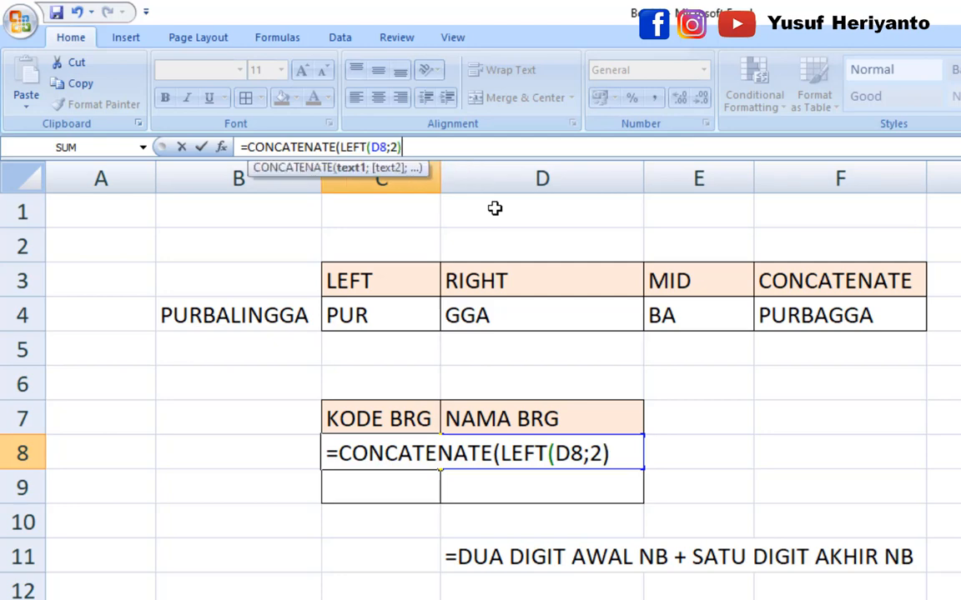
Add RIGHT(D8;1) as the second text of the CONCATENATE formula in C8 and complete the formula
{"action": "type", "text": ";"}
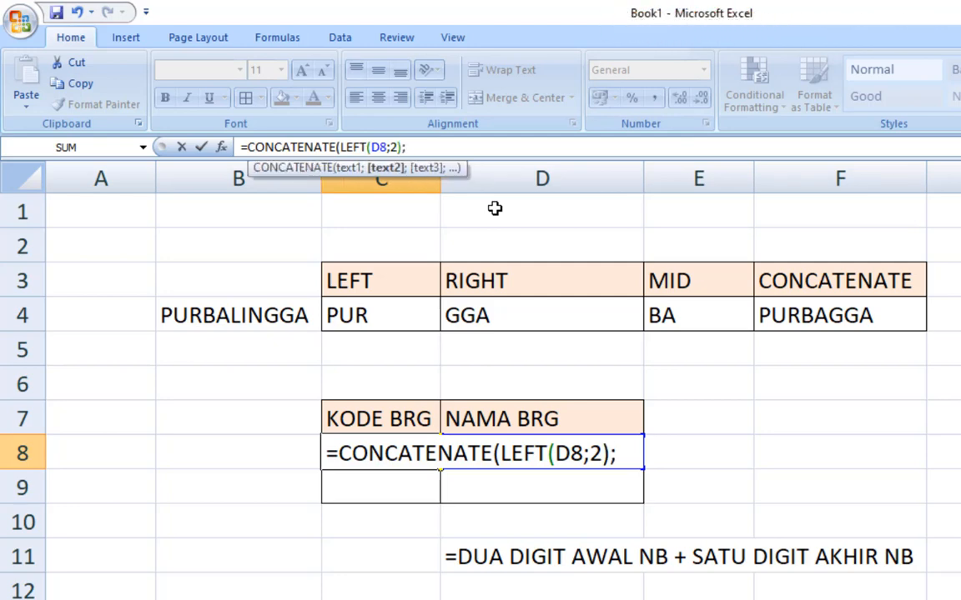
{"action": "type", "text": "RIGHT("}
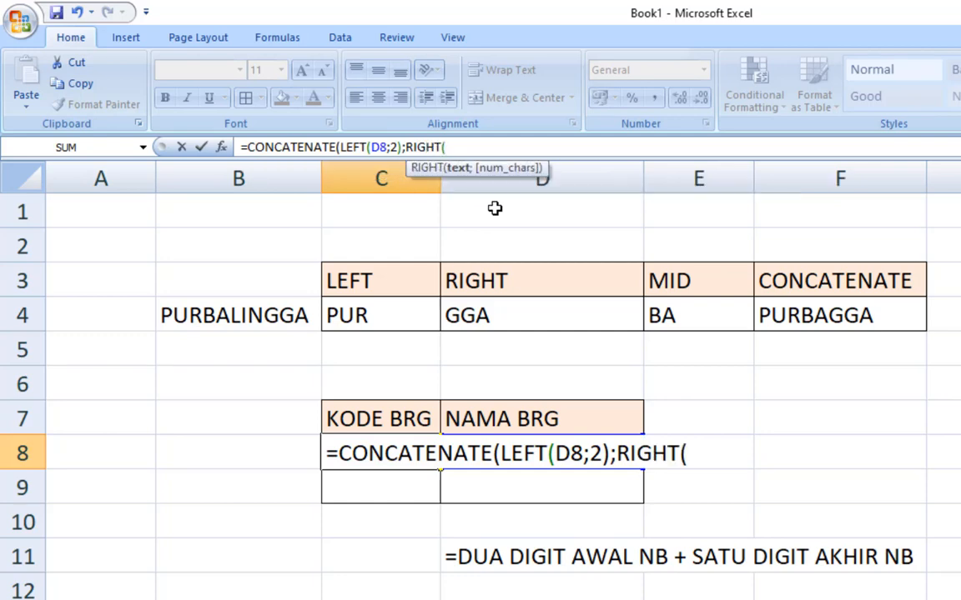
{"action": "type", "text": "D8"}
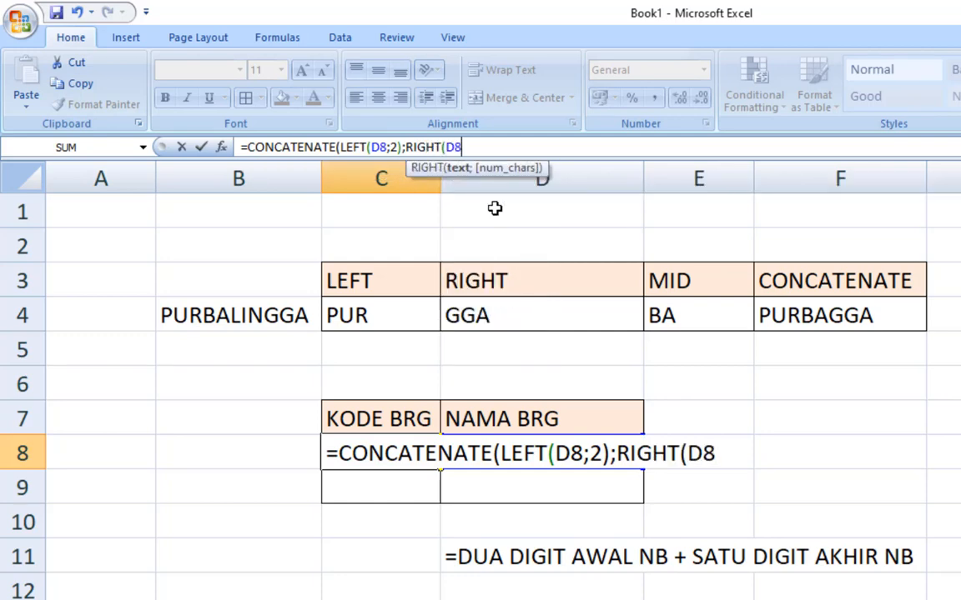
{"action": "type", "text": ";"}
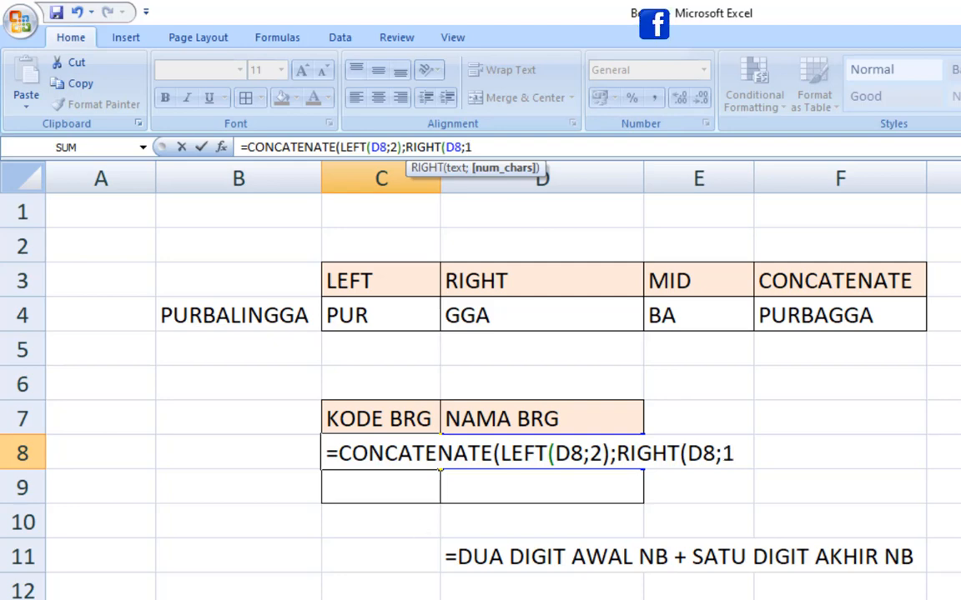
{"action": "type", "text": "1"}
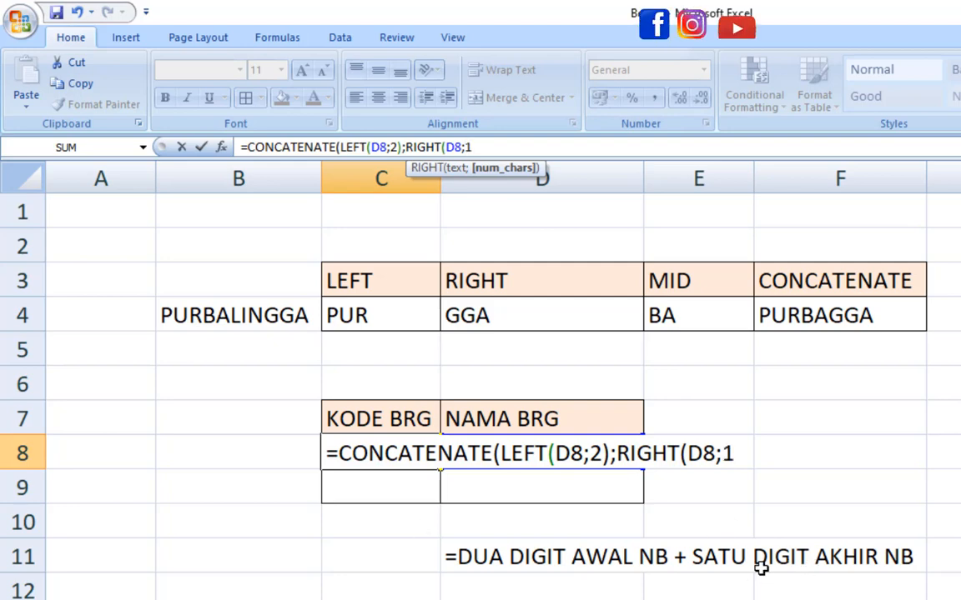
{"action": "type", "text": ")"}
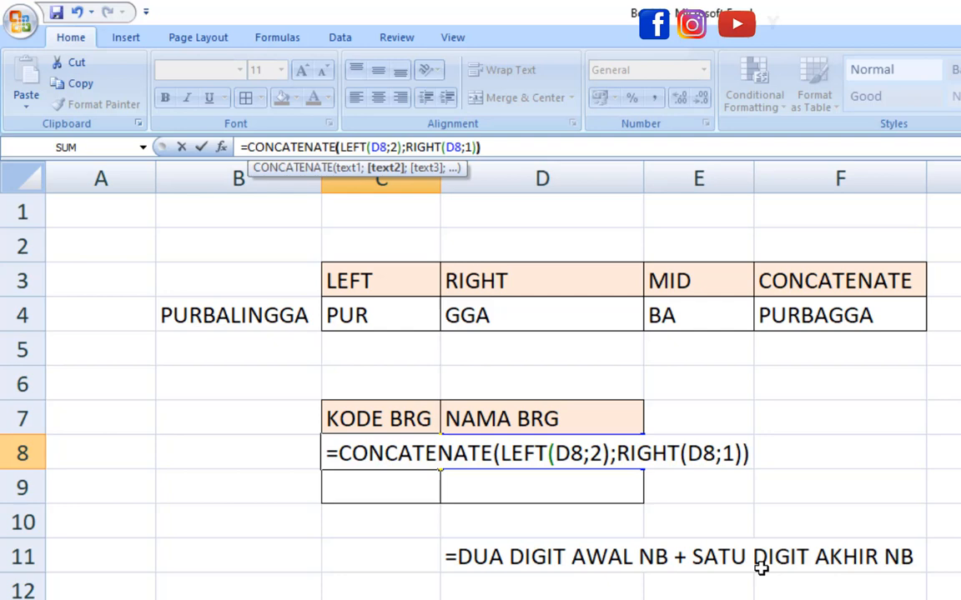
{"action": "key", "text": "Return"}
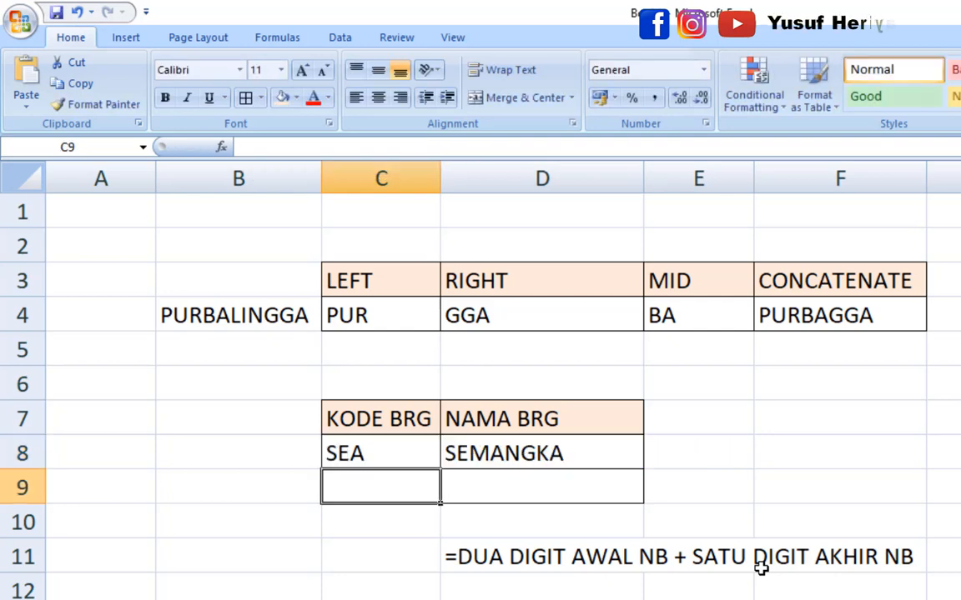
Replace the item name in cell D8 with DURIAN
{"action": "left_click", "coordinate": [360, 451]}
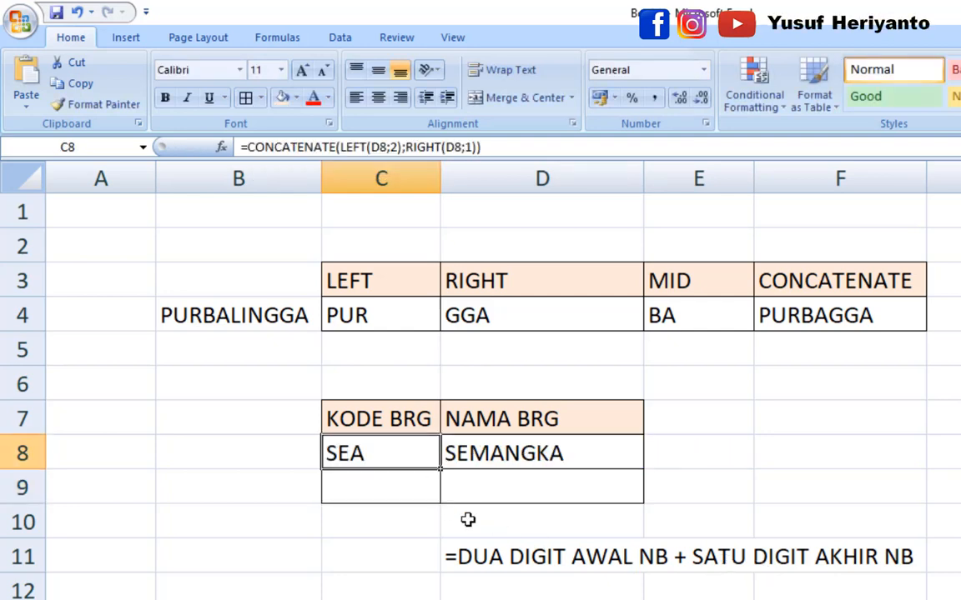
{"action": "left_click", "coordinate": [500, 456]}
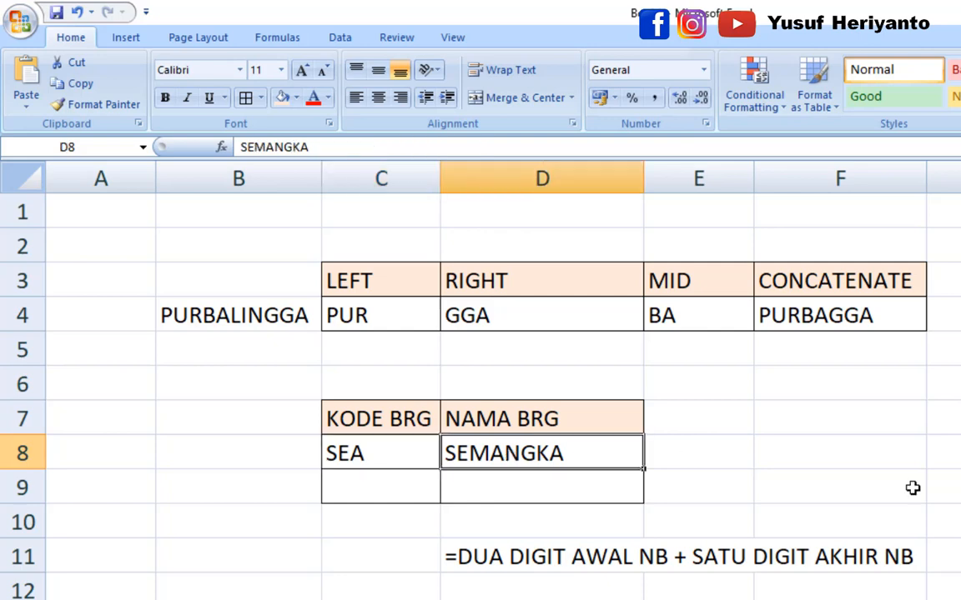
{"action": "type", "text": "DURIAN"}
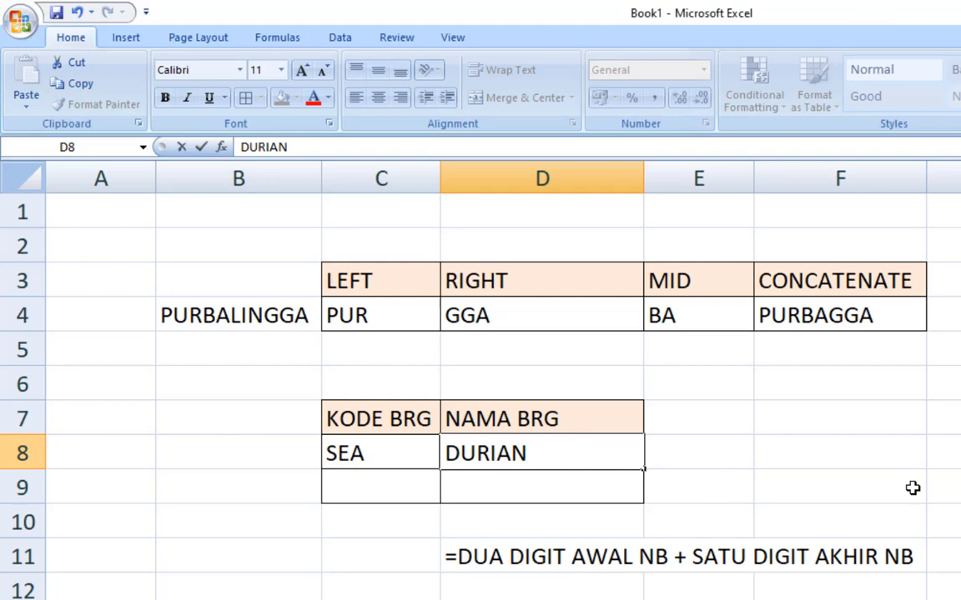
{"action": "key", "text": "Return"}
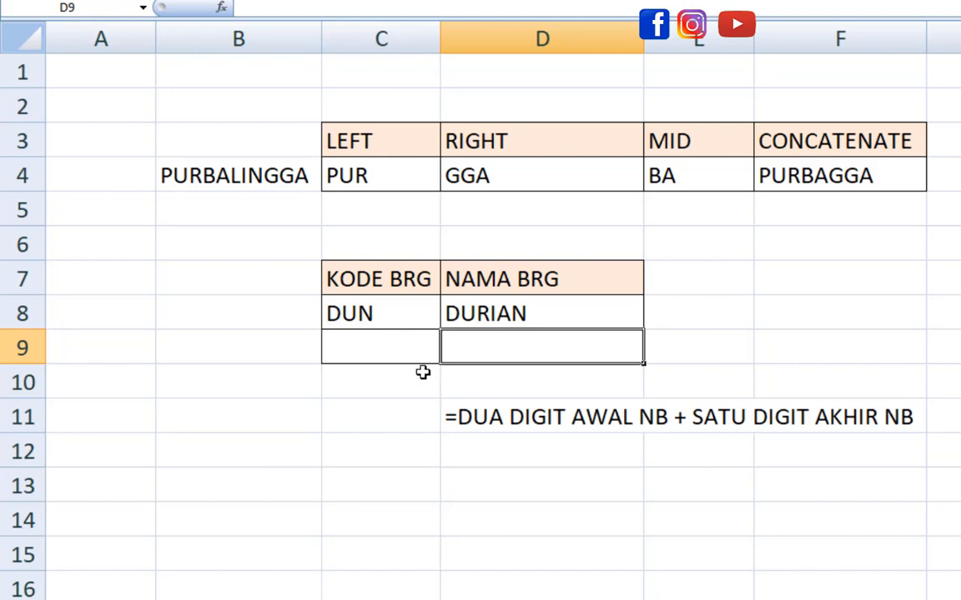
Enter the rule JIKA HURUF DEPAN D MAKA = DURIAN in cell D13 below the code rule
{"action": "left_click", "coordinate": [453, 488]}
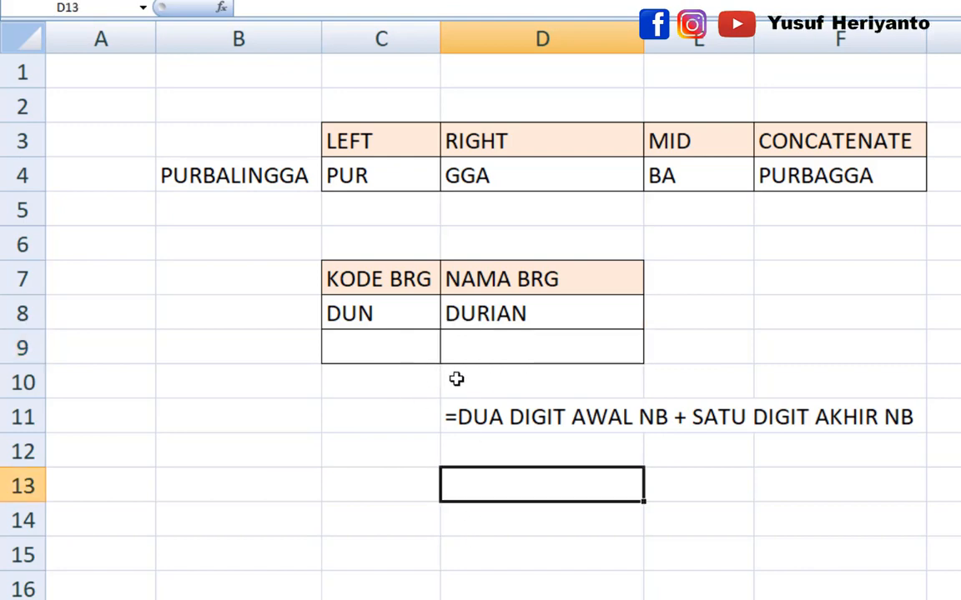
{"action": "type", "text": "= "}
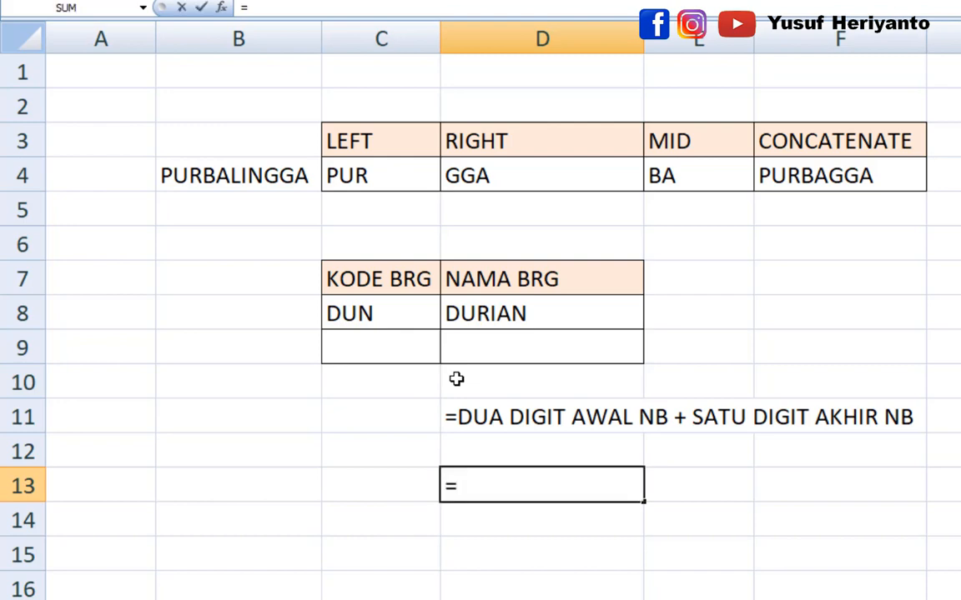
{"action": "type", "text": "D"}
{"action": "key", "text": "BackSpace"}
{"action": "key", "text": "BackSpace"}
{"action": "type", "text": "JIK"}
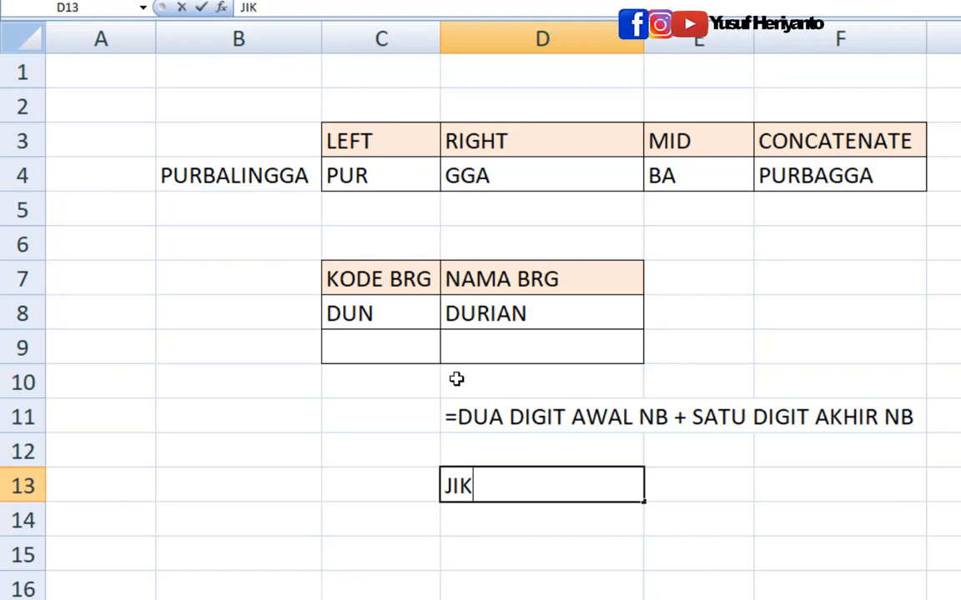
{"action": "type", "text": "A DEPAN"}
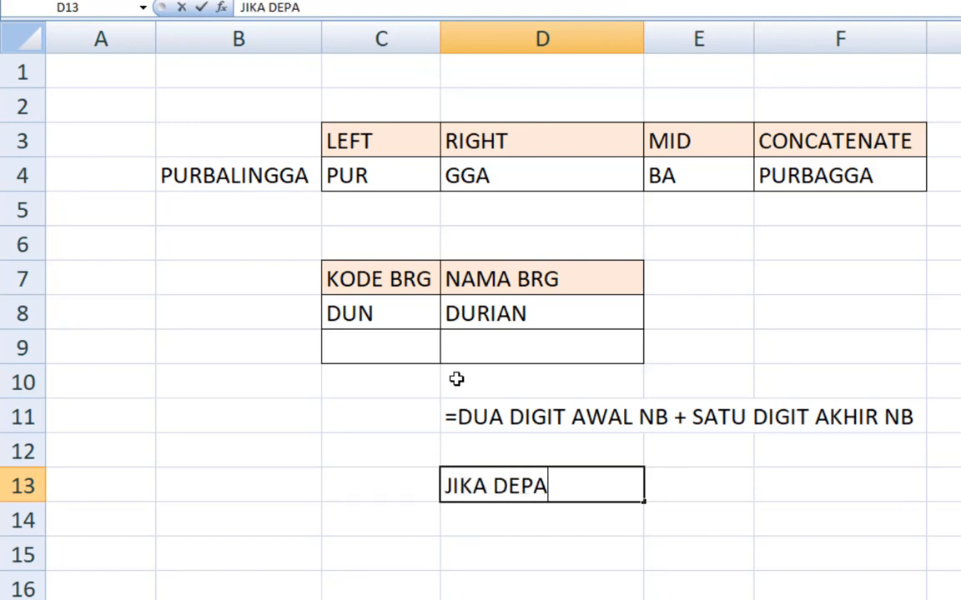
{"action": "key", "text": "BackSpace"}
{"action": "key", "text": "BackSpace"}
{"action": "key", "text": "BackSpace"}
{"action": "key", "text": "BackSpace"}
{"action": "key", "text": "BackSpace"}
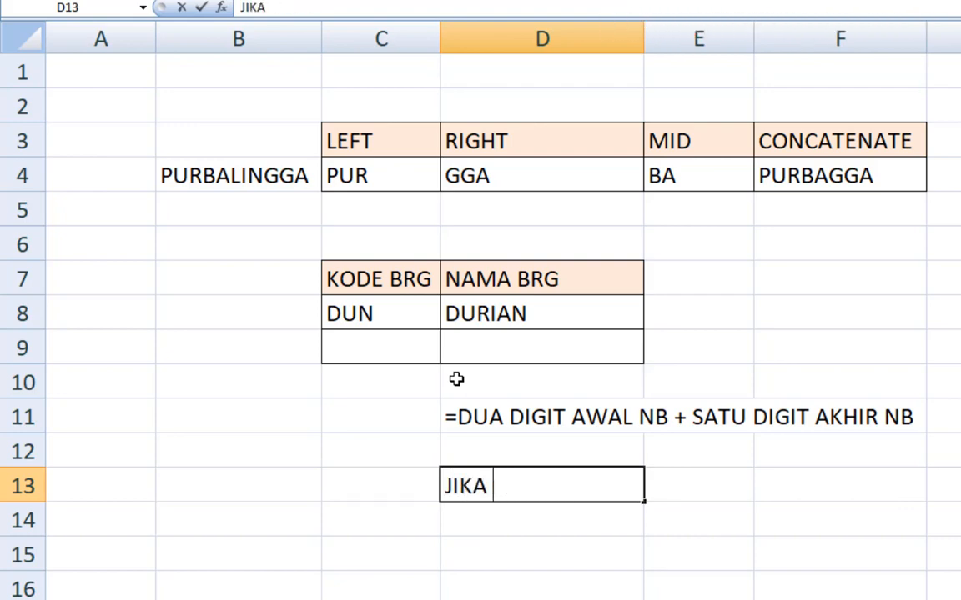
{"action": "type", "text": "HURUF DEPAN "}
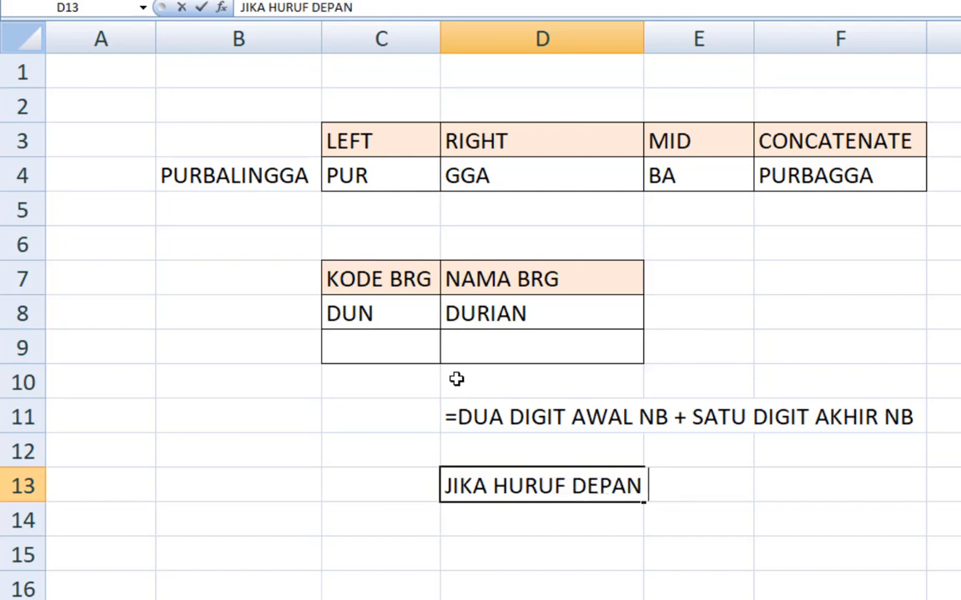
{"action": "type", "text": "D"}
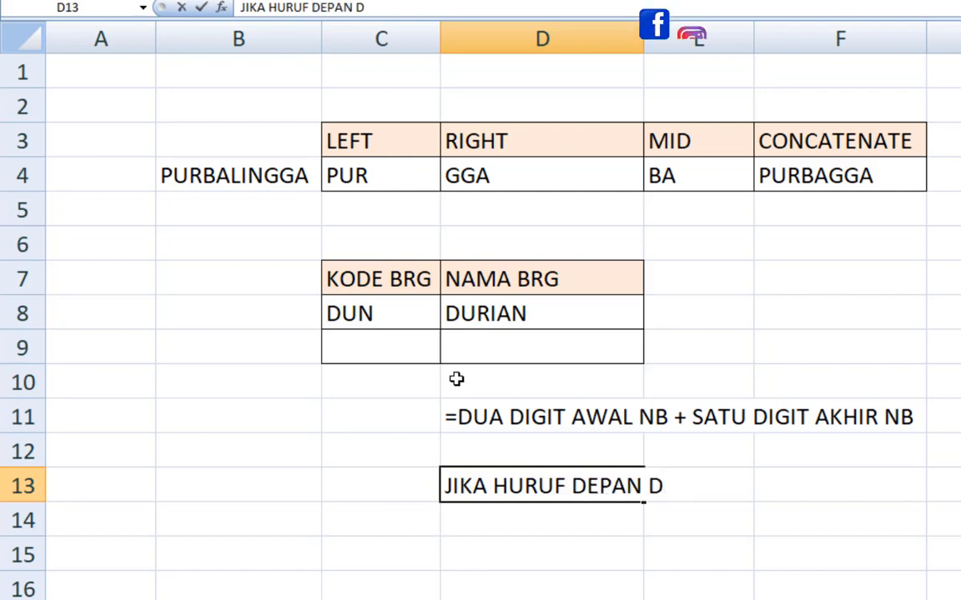
{"action": "type", "text": " MAKA"}
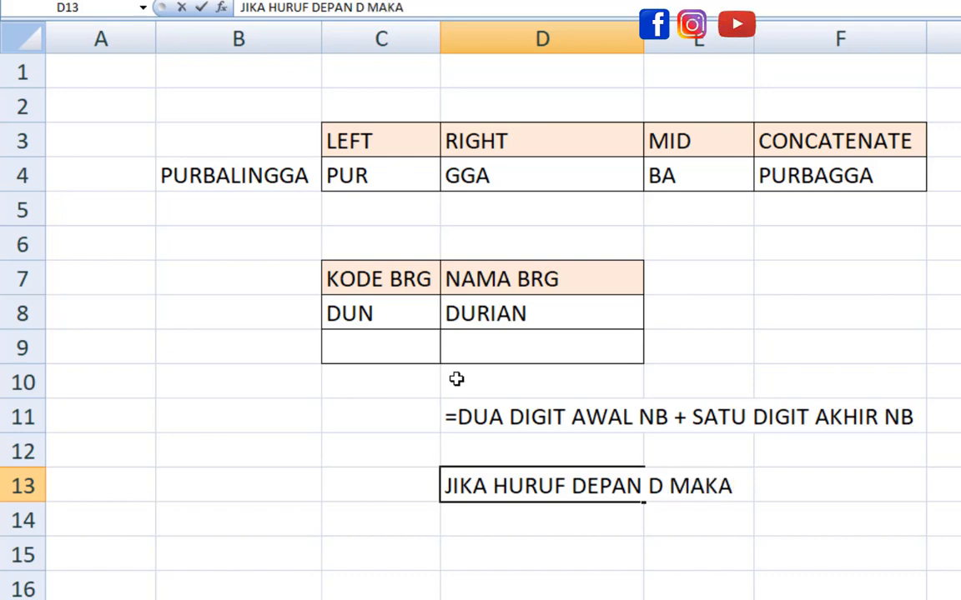
{"action": "type", "text": " = DURIAN"}
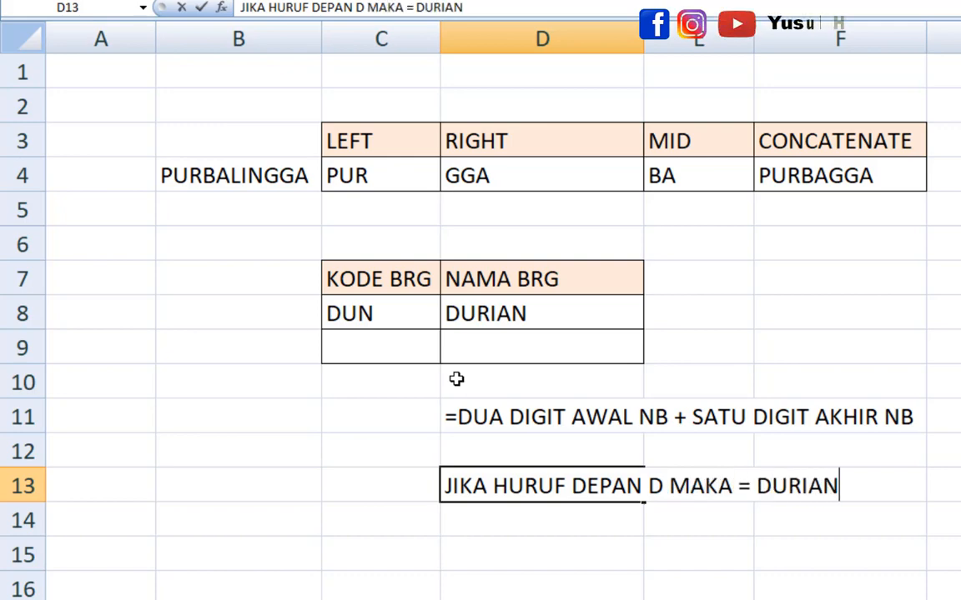
{"action": "key", "text": "Return"}
Enter the rule JIKA DEPANNYA S MAKA = SEMANGKA in cell D14
{"action": "type", "text": "JIKA"}
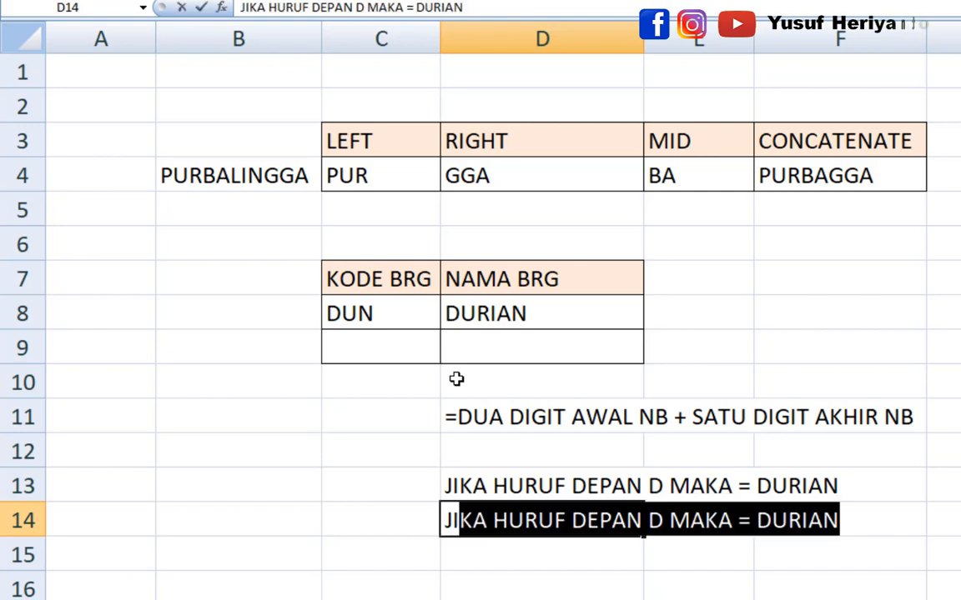
{"action": "type", "text": " DEPANN"}
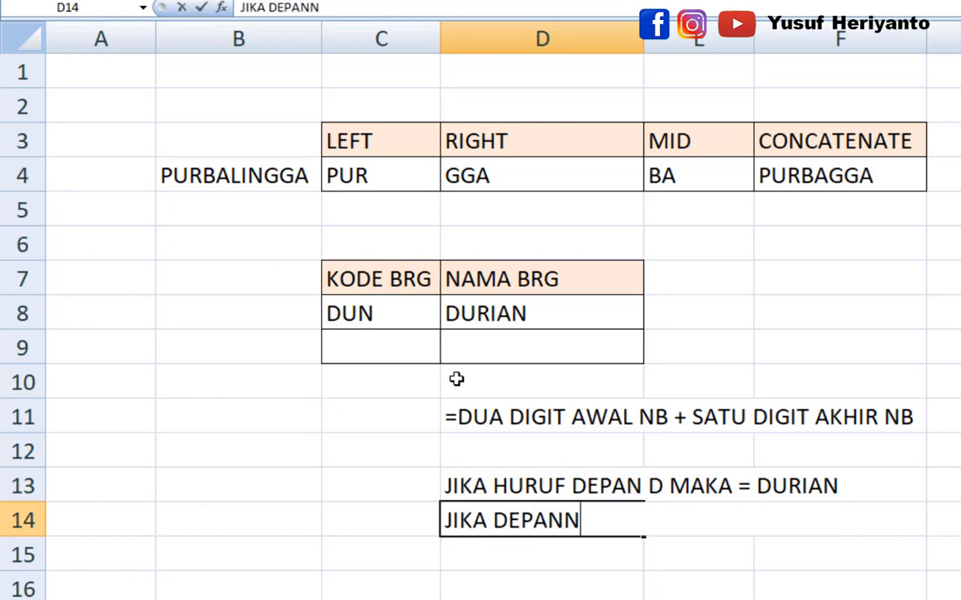
{"action": "type", "text": "YA S"}
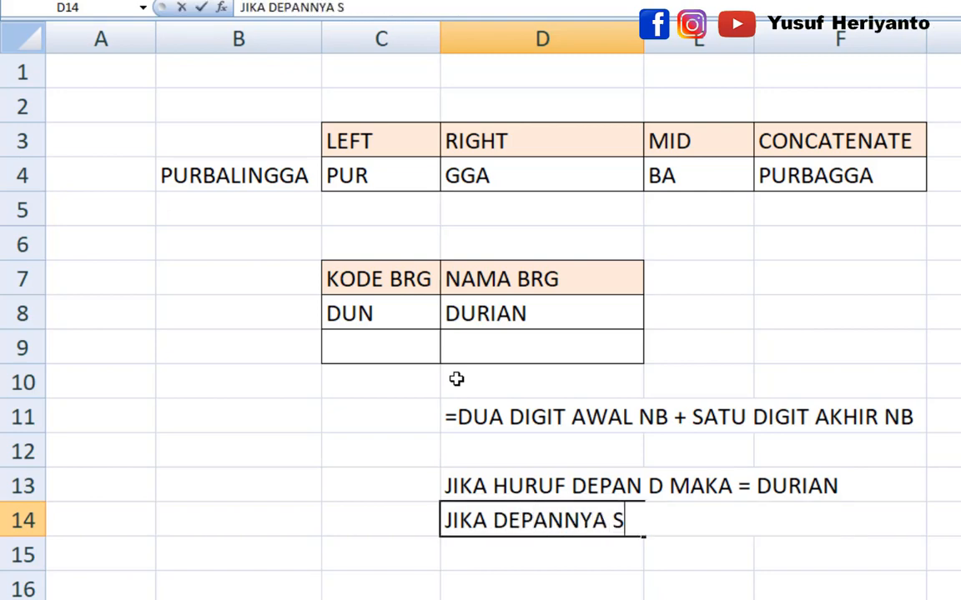
{"action": "type", "text": " MAKA "}
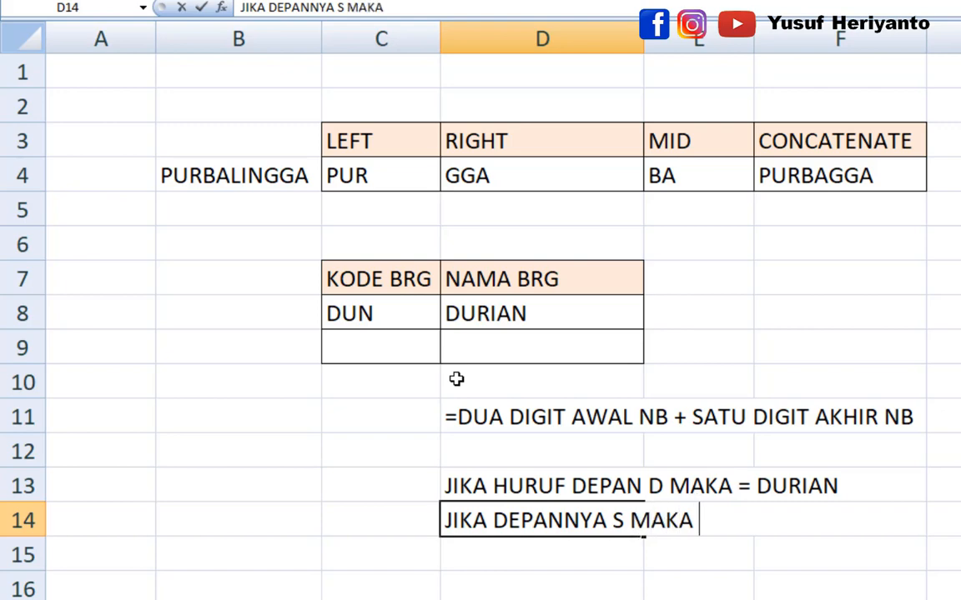
{"action": "type", "text": "= SEMANGKA"}
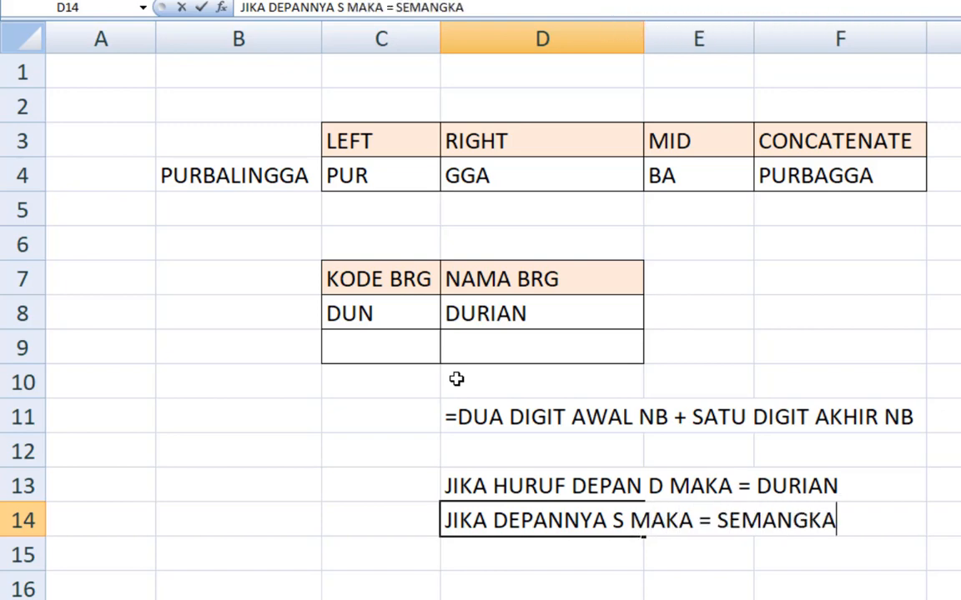
{"action": "key", "text": "Return"}
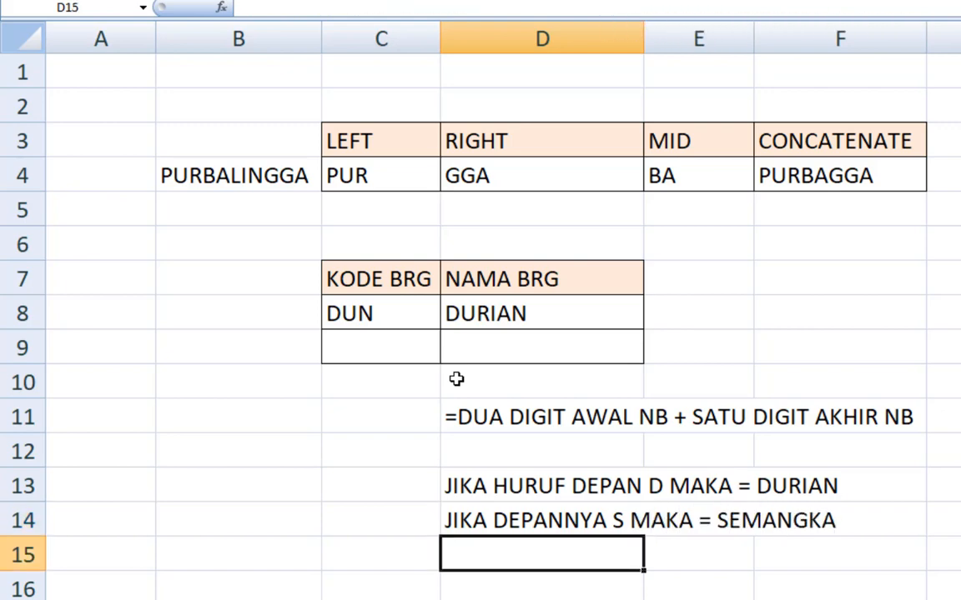
Enter the fallback rule SELAIN ITU = BUAH TIDAK DIKENAL in cell D15
{"action": "type", "text": "JIT"}
{"action": "key", "text": "BackSpace"}
{"action": "key", "text": "BackSpace"}
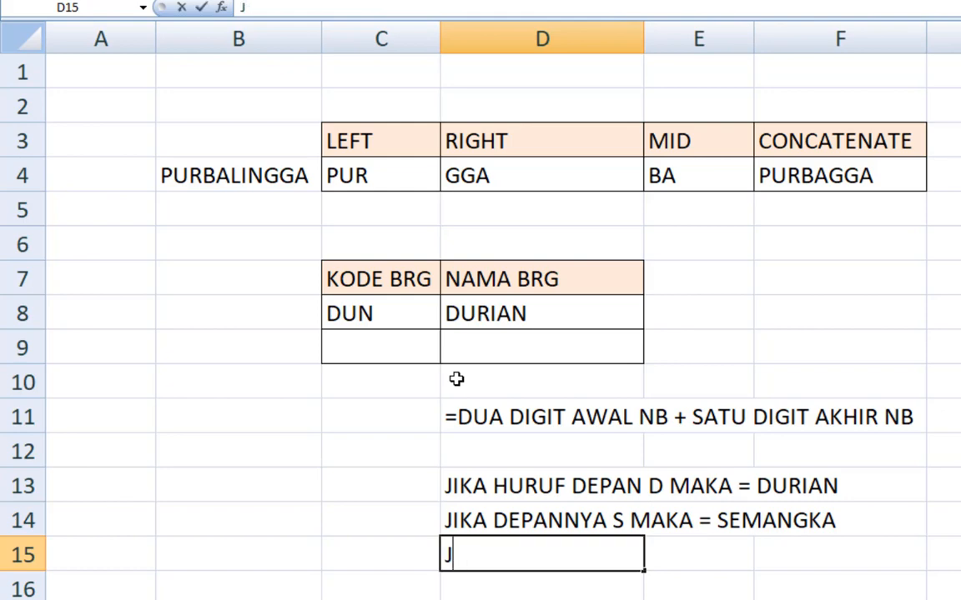
{"action": "type", "text": "IKA"}
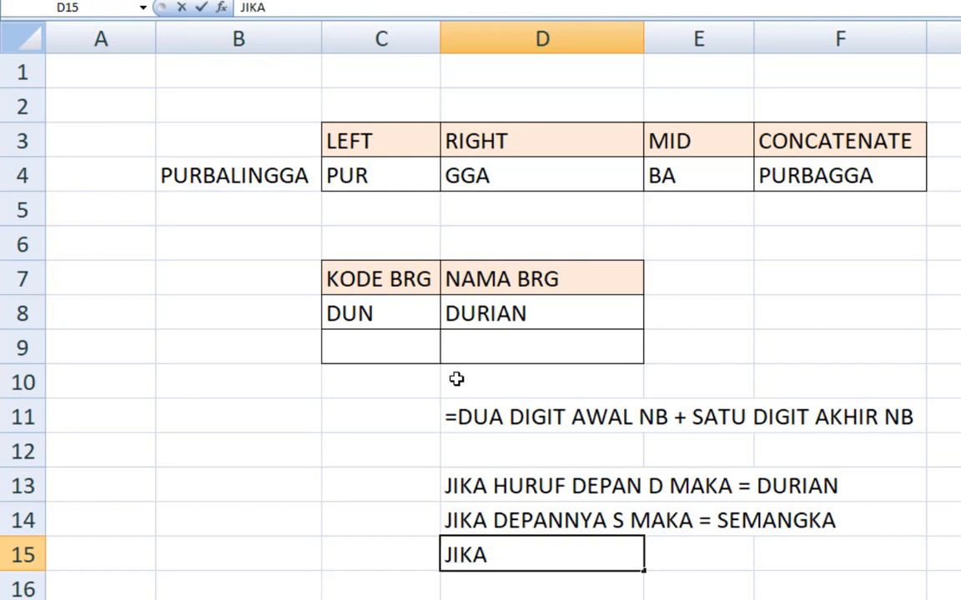
{"action": "key", "text": "BackSpace"}
{"action": "key", "text": "BackSpace"}
{"action": "key", "text": "BackSpace"}
{"action": "key", "text": "BackSpace"}
{"action": "key", "text": "BackSpace"}
{"action": "type", "text": "SE"}
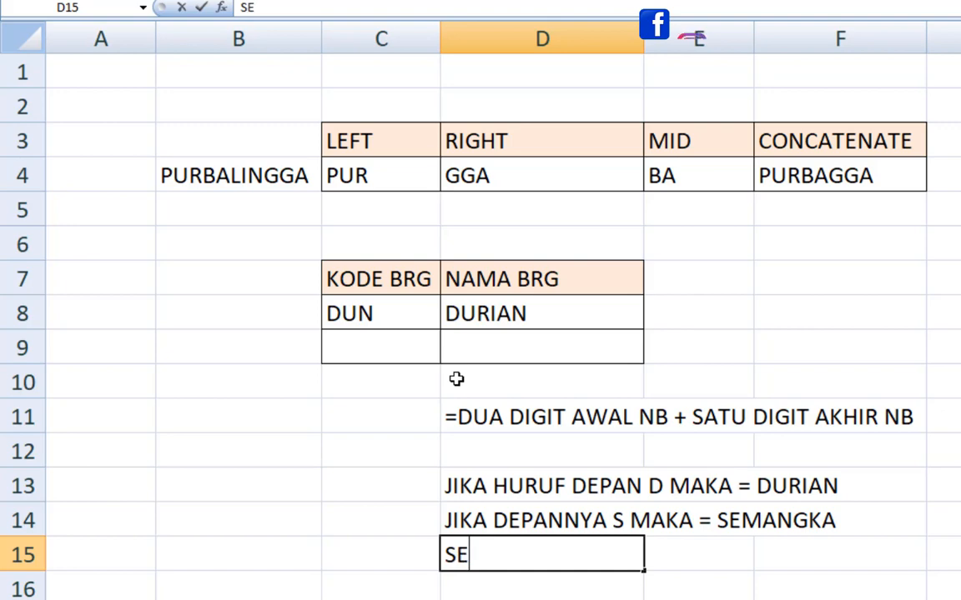
{"action": "type", "text": "LAIN ITU"}
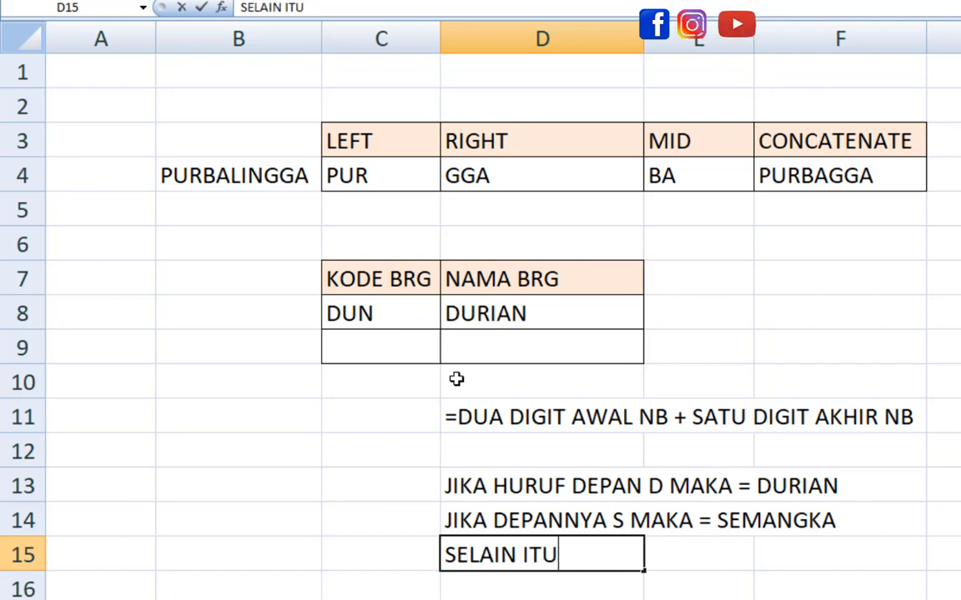
{"action": "type", "text": " = BUA"}
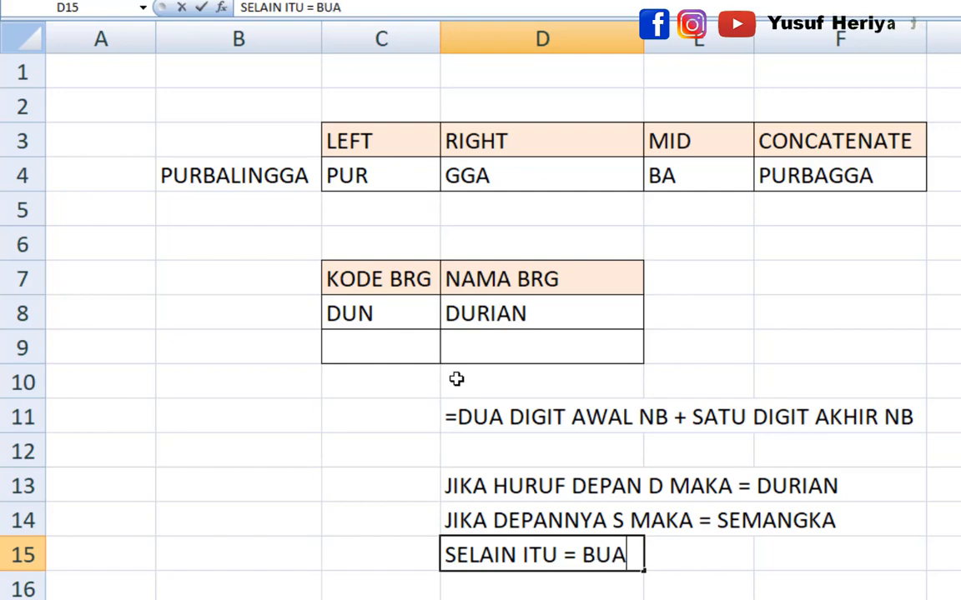
{"action": "type", "text": "H TIDAK DIKENAL"}
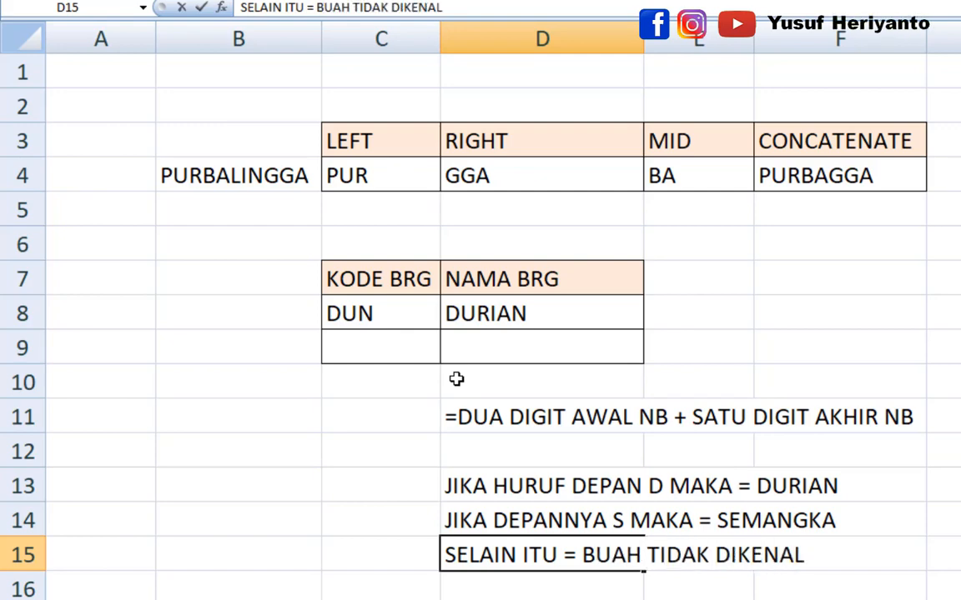
{"action": "key", "text": "Return"}
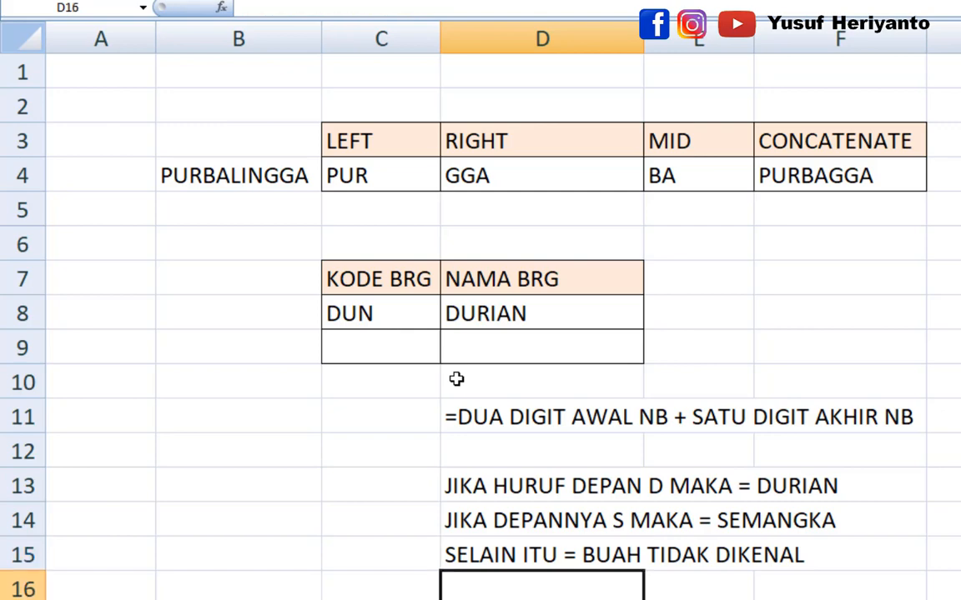
Review the three item-name rules in D13 to D15 against the empty item name cell D9
{"action": "left_click", "coordinate": [472, 565]}
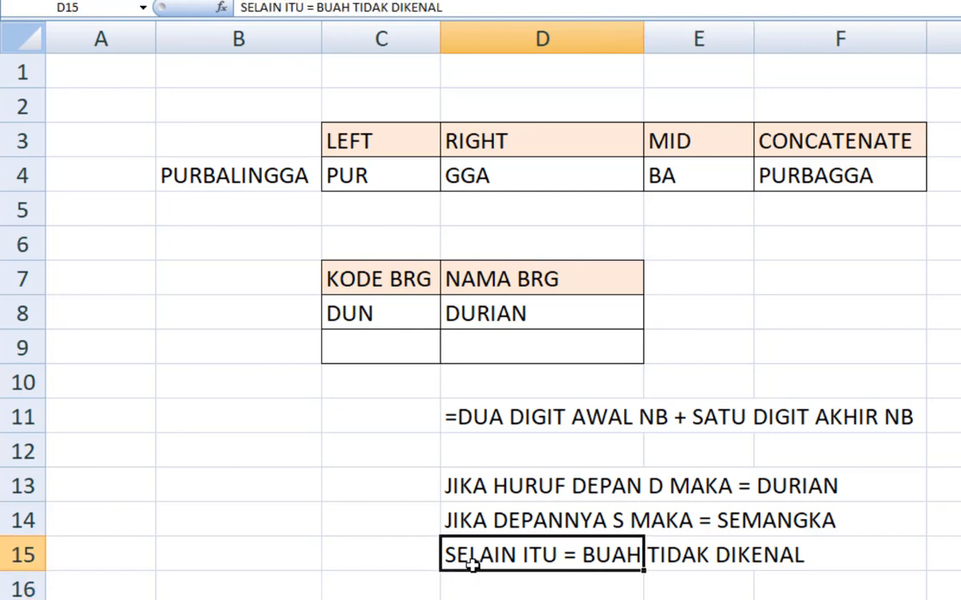
{"action": "key", "text": "Up"}
{"action": "key", "text": "Up"}
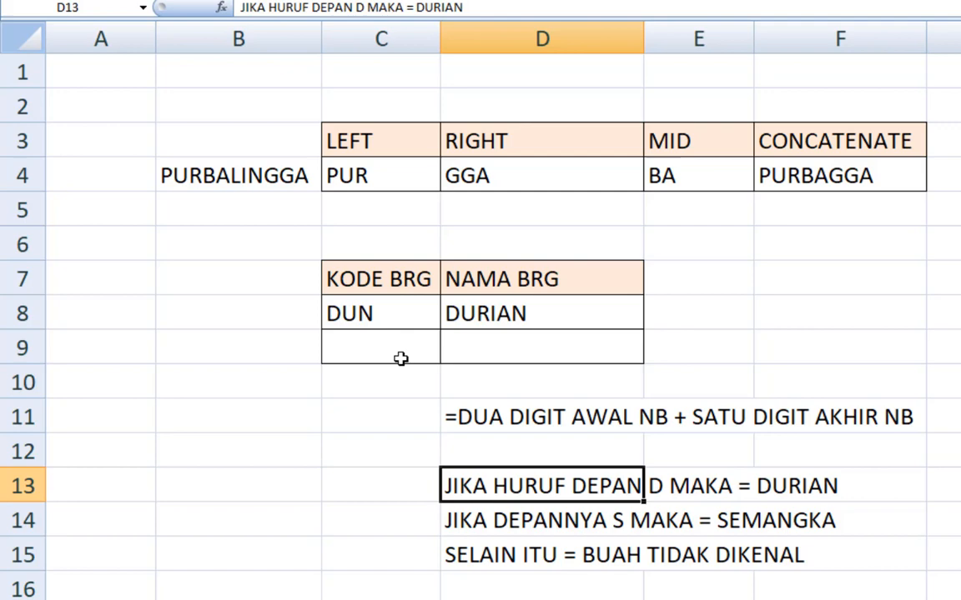
{"action": "left_click", "coordinate": [496, 347]}
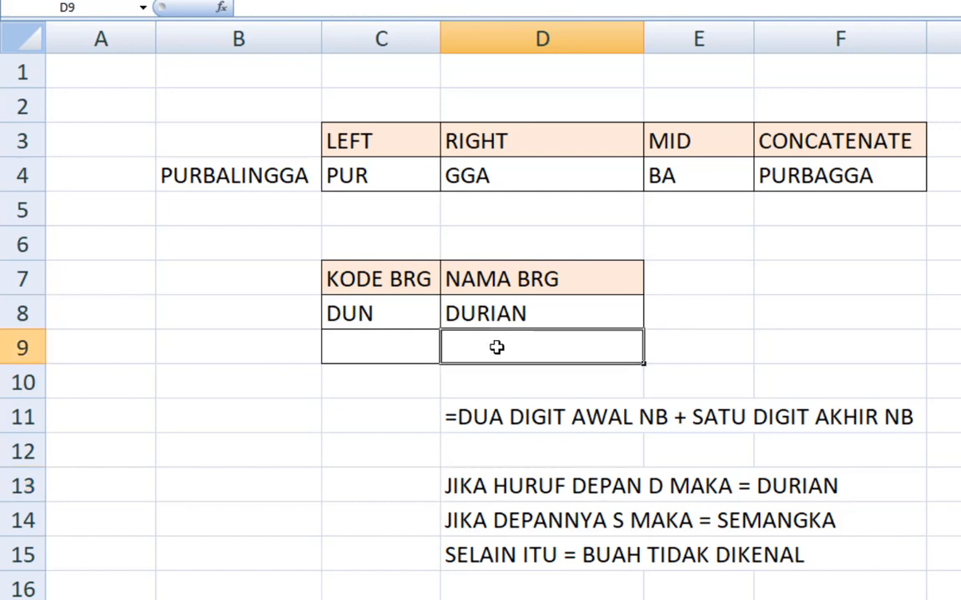
{"action": "left_click", "coordinate": [453, 554]}
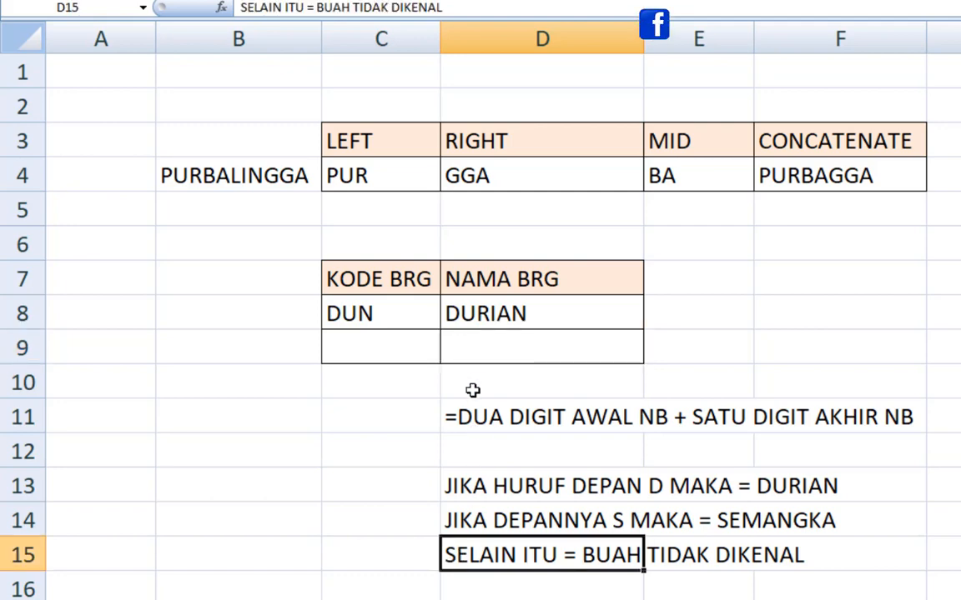
{"action": "left_click", "coordinate": [475, 353]}
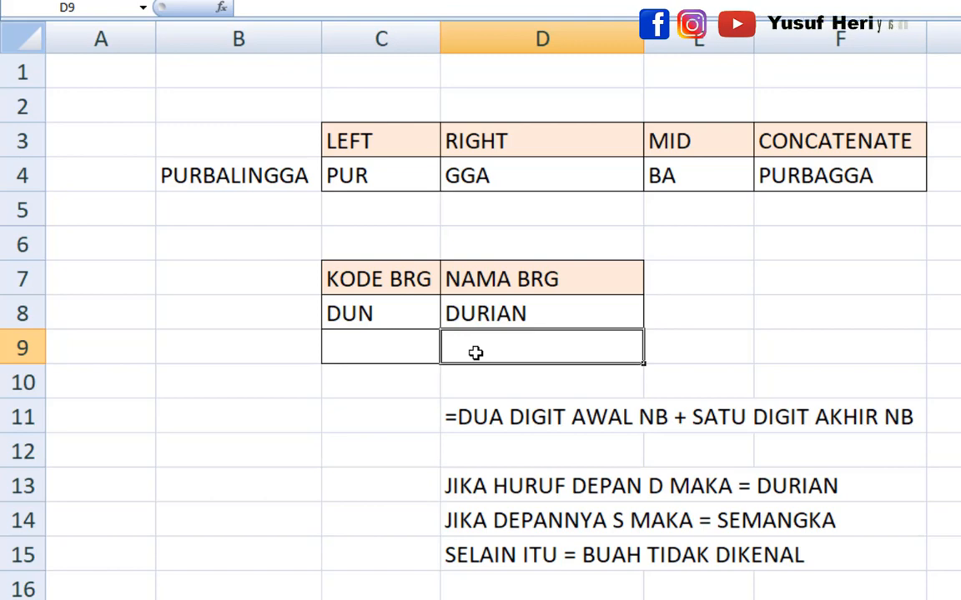
{"action": "left_click", "coordinate": [457, 554]}
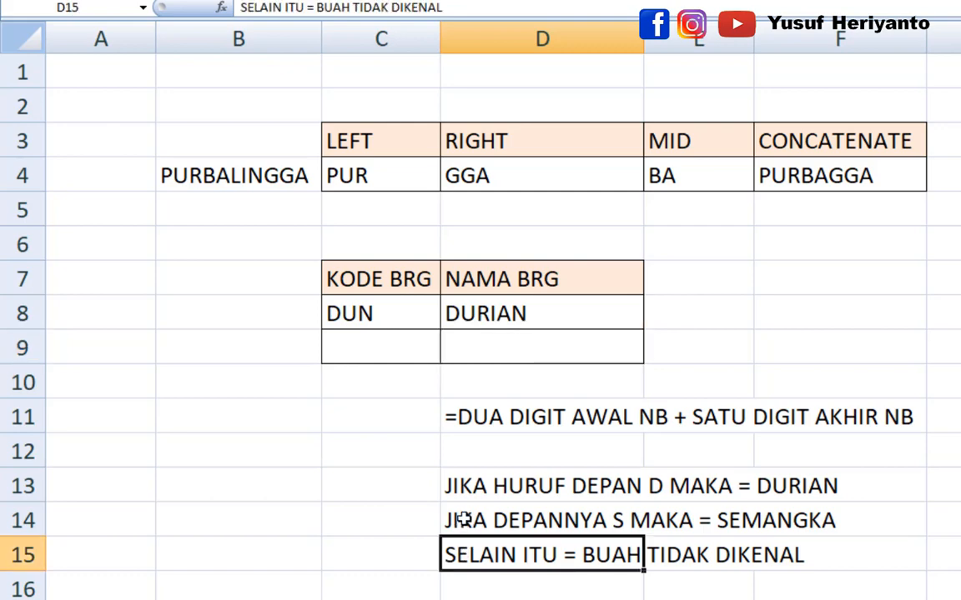
{"action": "left_click", "coordinate": [464, 518]}
{"action": "left_click", "coordinate": [468, 487]}
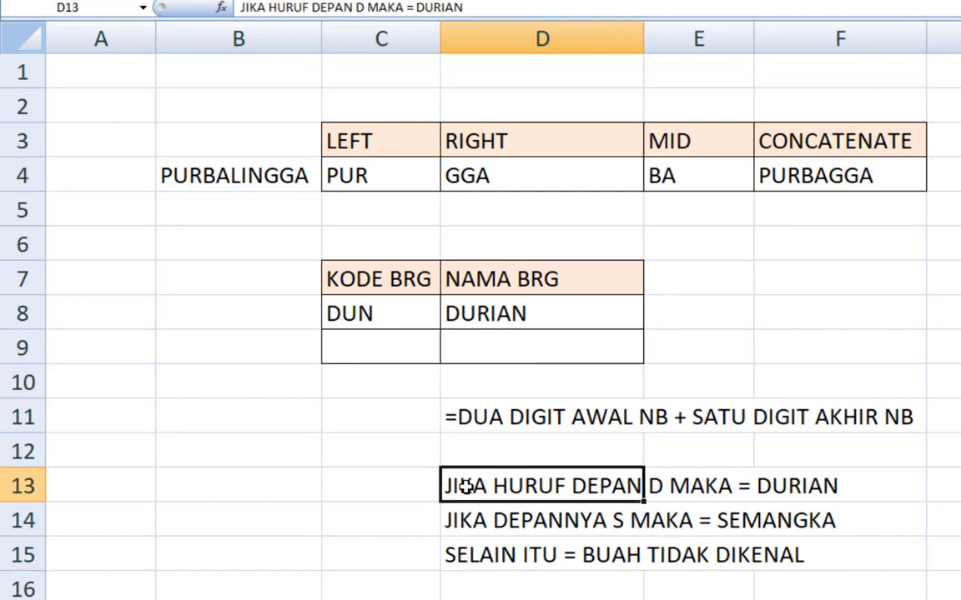
{"action": "left_click", "coordinate": [466, 554]}
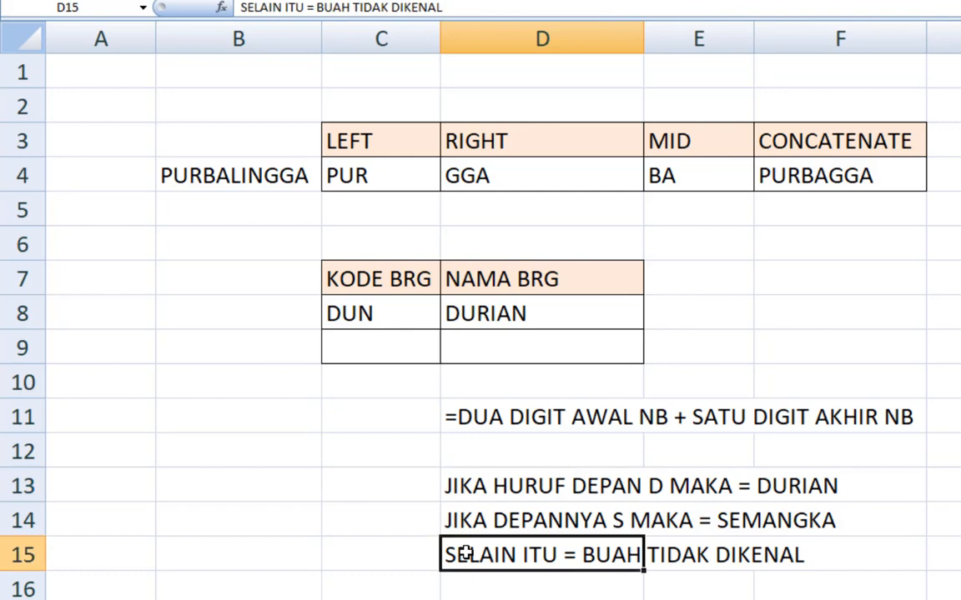
{"action": "left_click", "coordinate": [463, 487]}
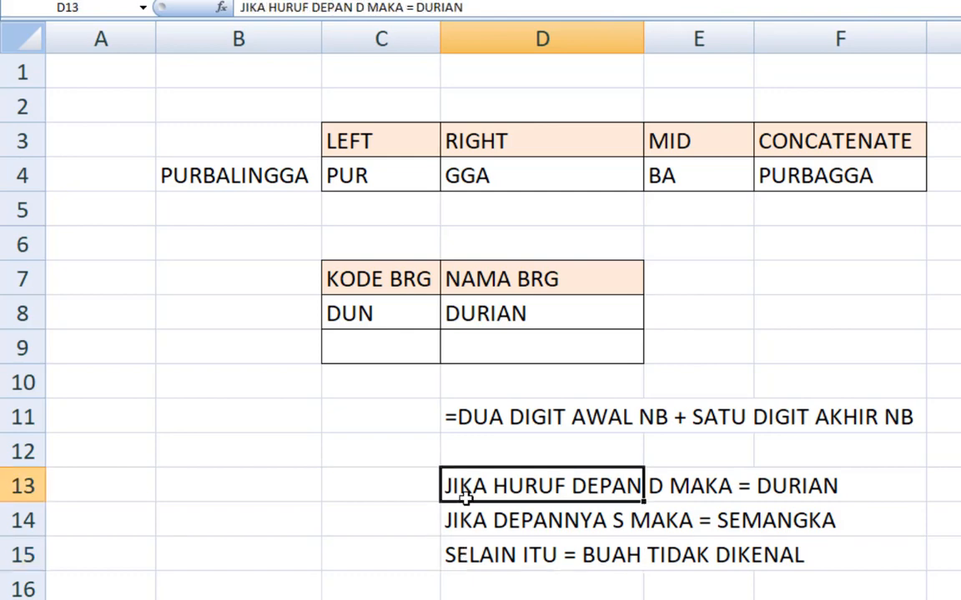
{"action": "left_click", "coordinate": [463, 519]}
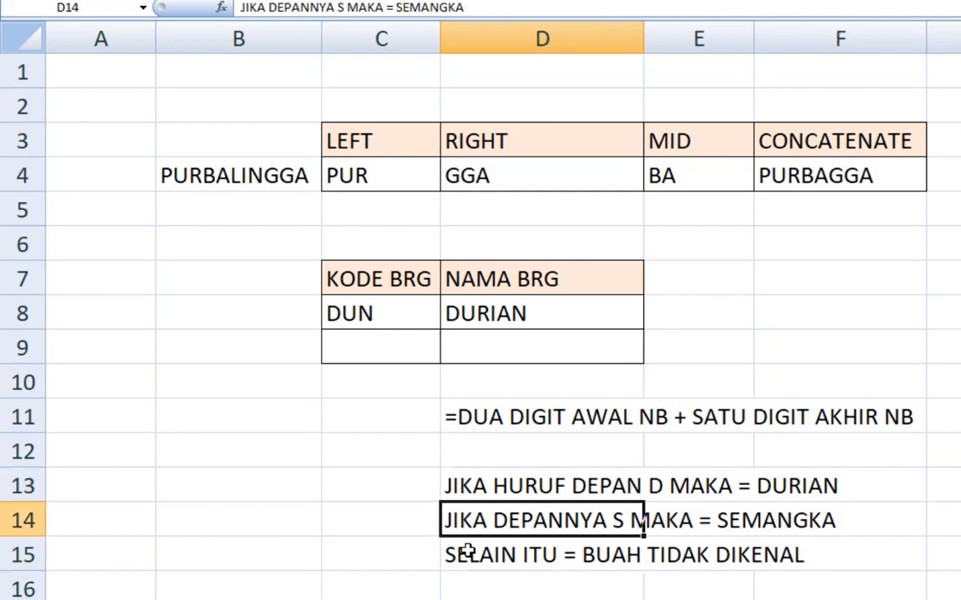
{"action": "left_click", "coordinate": [468, 552]}
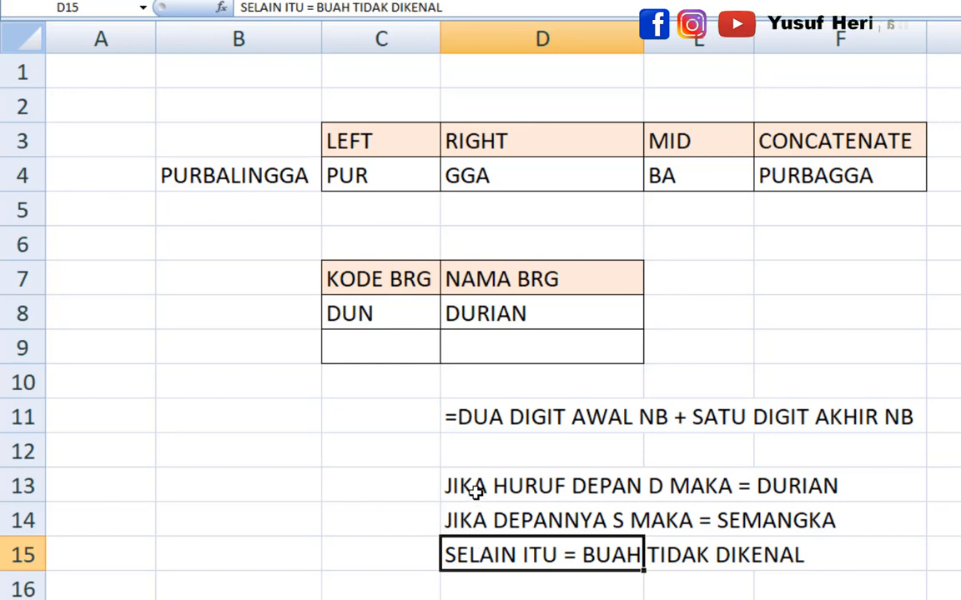
Start an IF formula in cell D9 with the logical test LEFT(C9)="D"
{"action": "left_click", "coordinate": [481, 347]}
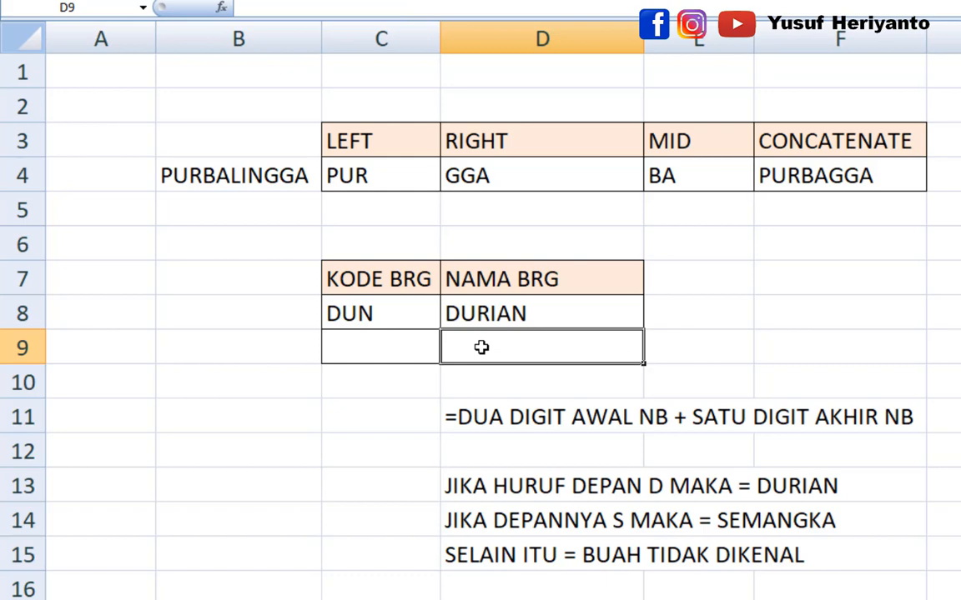
{"action": "type", "text": "IF("}
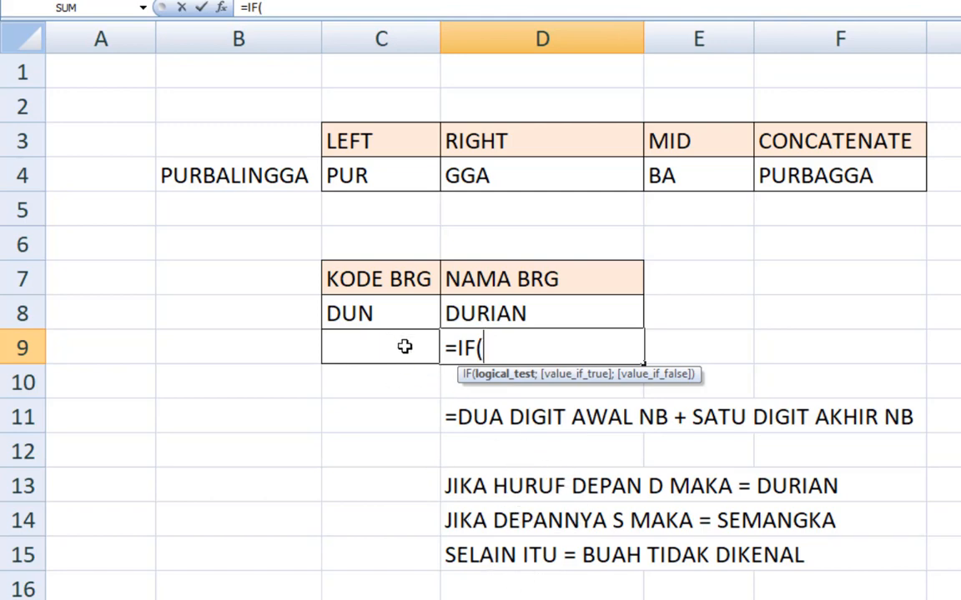
{"action": "type", "text": "LEFT("}
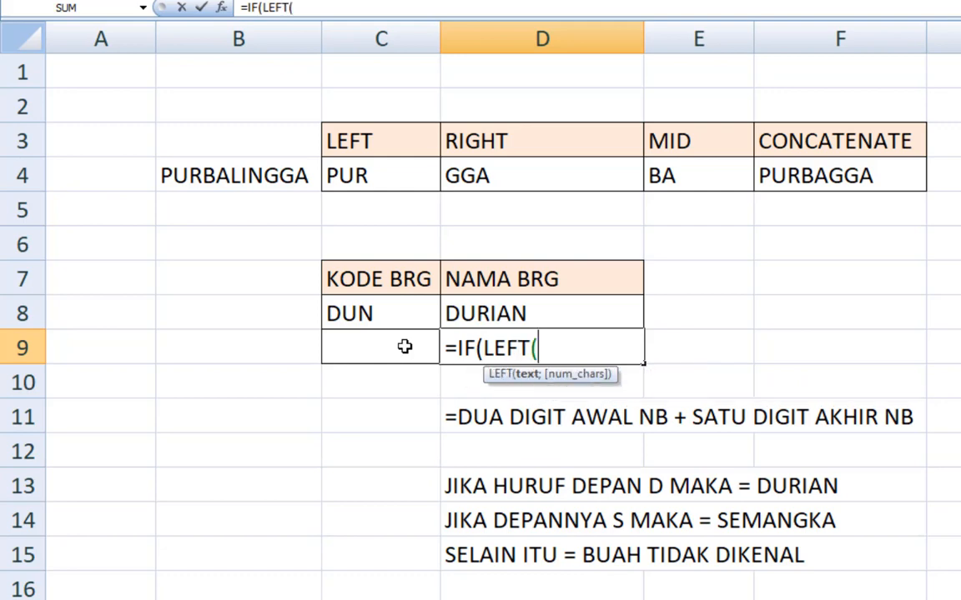
{"action": "left_click", "coordinate": [404, 347]}
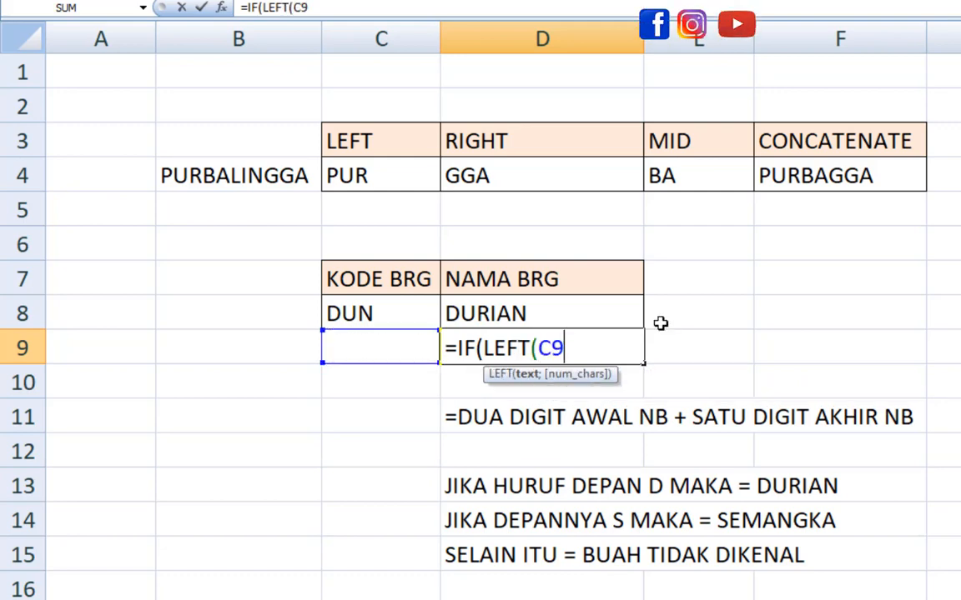
{"action": "type", "text": ")=\"d"}
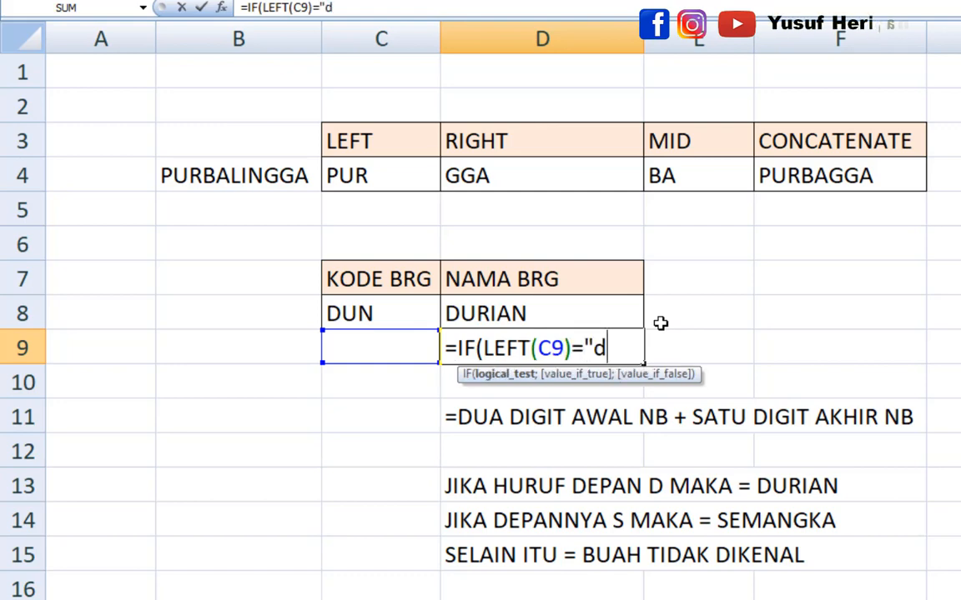
{"action": "key", "text": "BackSpace"}
{"action": "type", "text": "D\""}
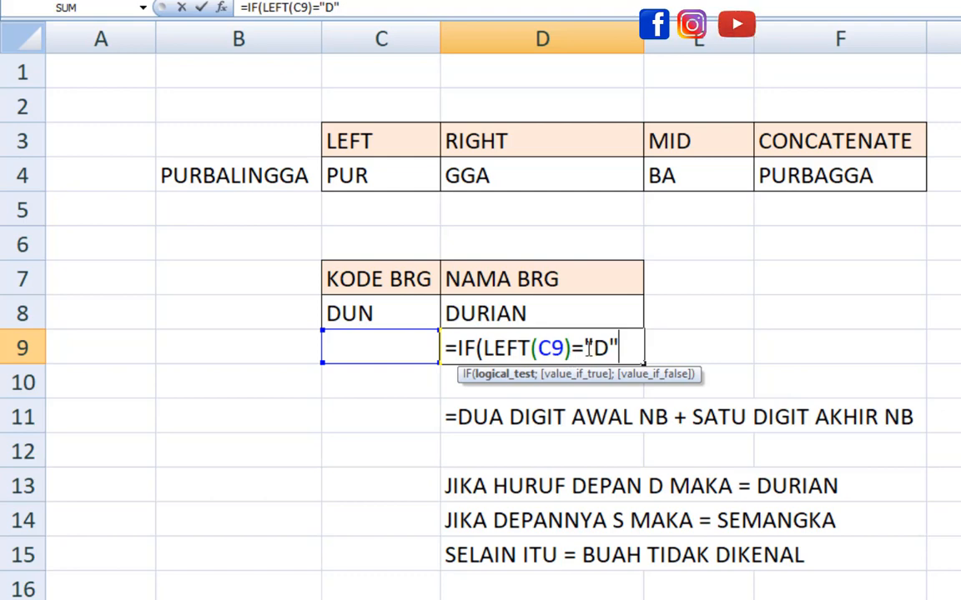
Add "DURIAN" as the value returned when the IF test in D9 is true
{"action": "type", "text": ";"}
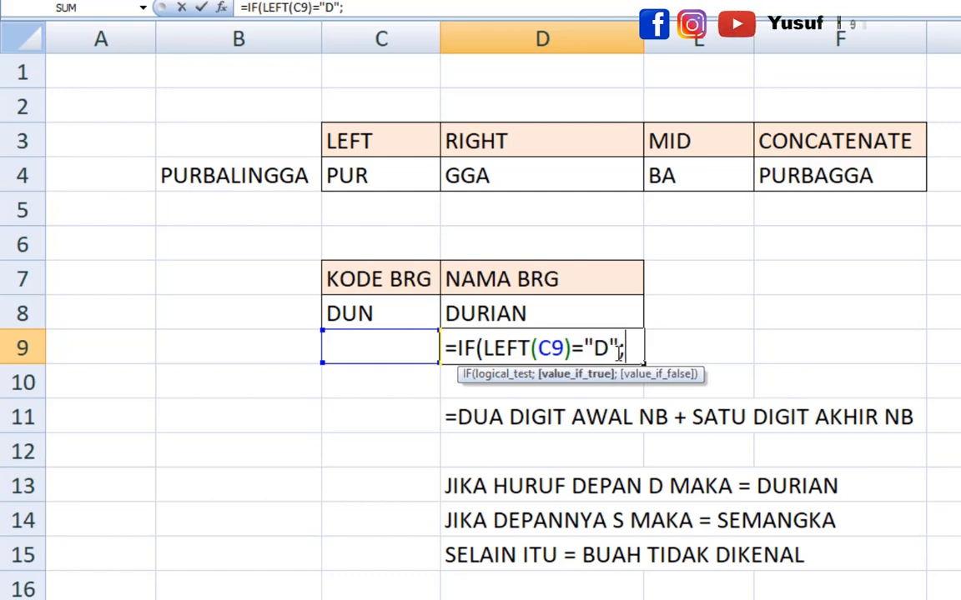
{"action": "type", "text": "\"DURIAN"}
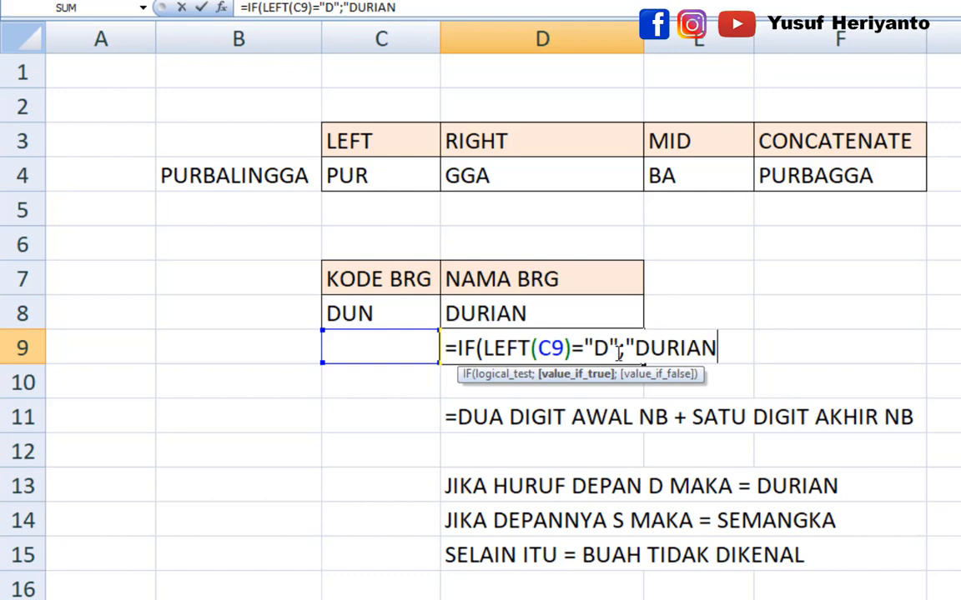
{"action": "type", "text": "\")"}
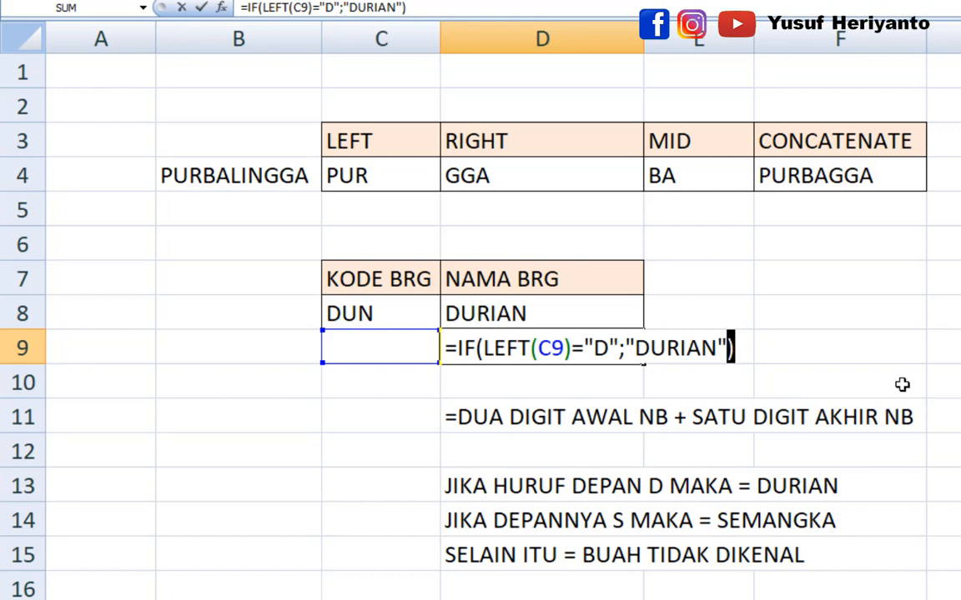
Nest a second IF in the D9 formula that tests LEFT(C9)="S" and returns "SEMANGKA" when true
{"action": "type", "text": ";"}
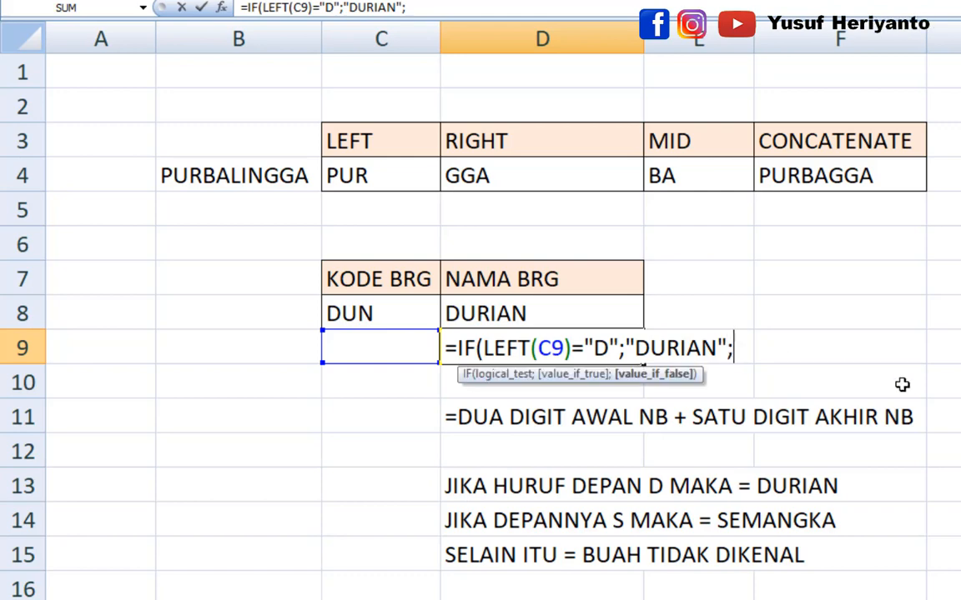
{"action": "type", "text": "IF("}
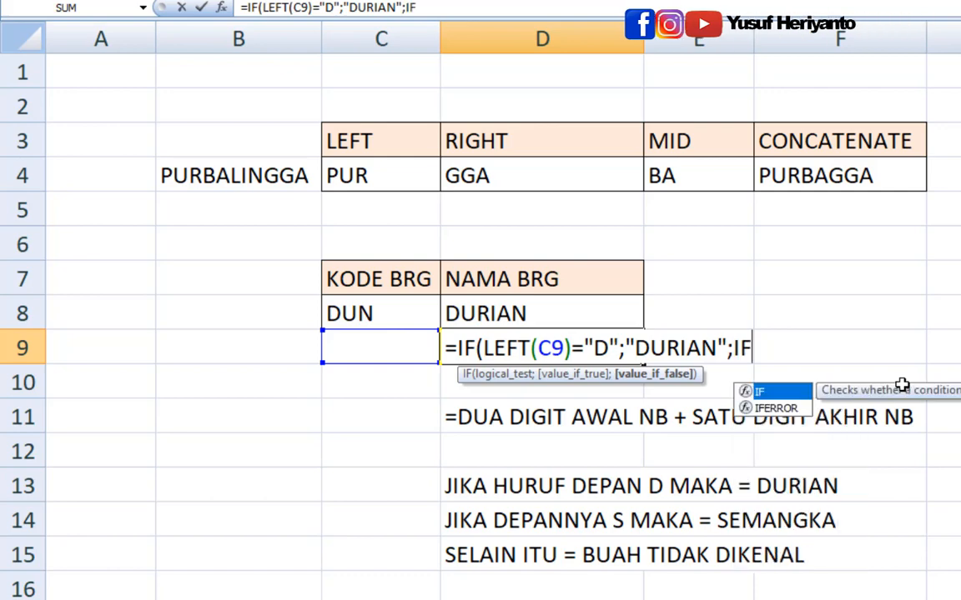
{"action": "type", "text": "LEFT("}
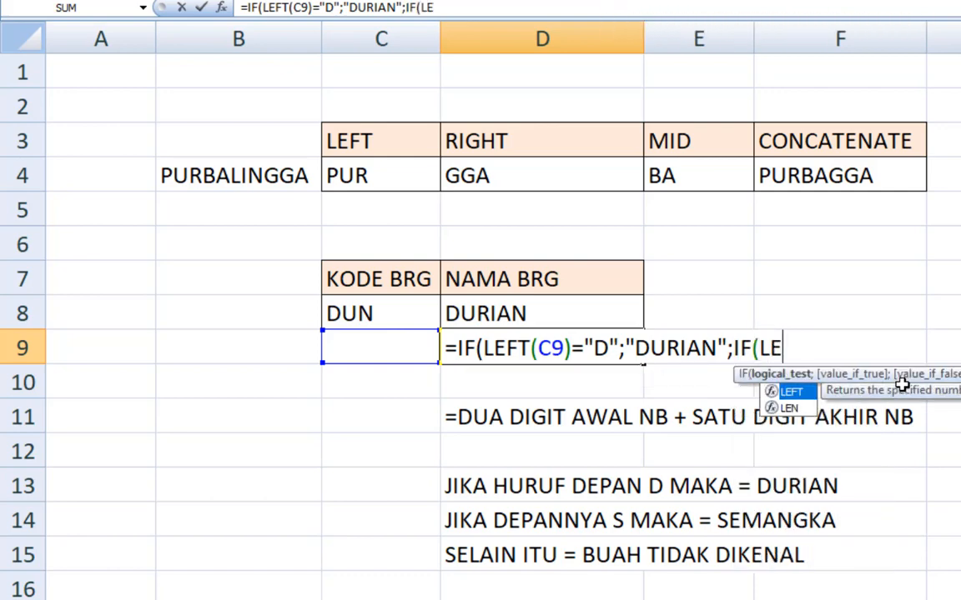
{"action": "type", "text": "C9"}
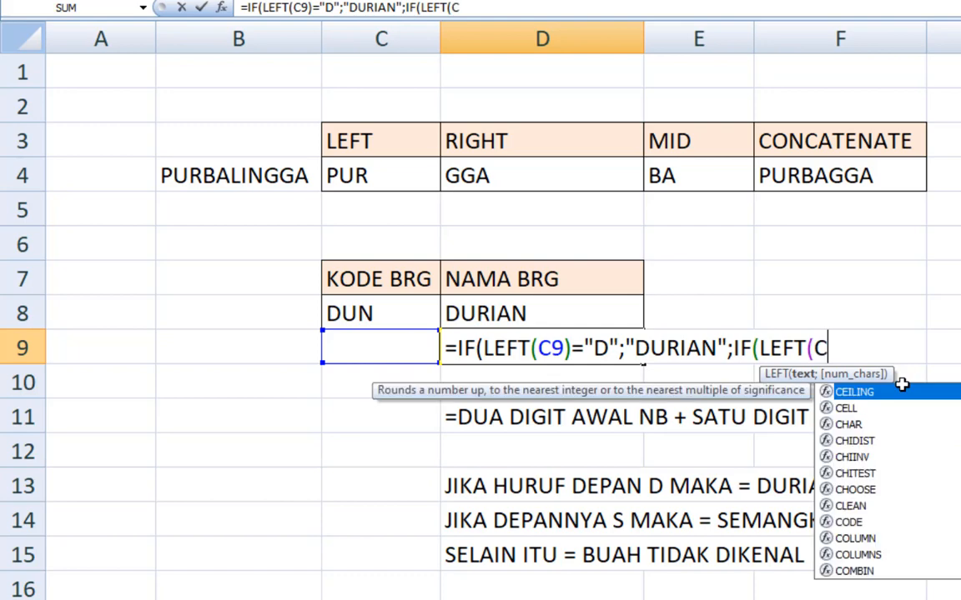
{"action": "type", "text": ")"}
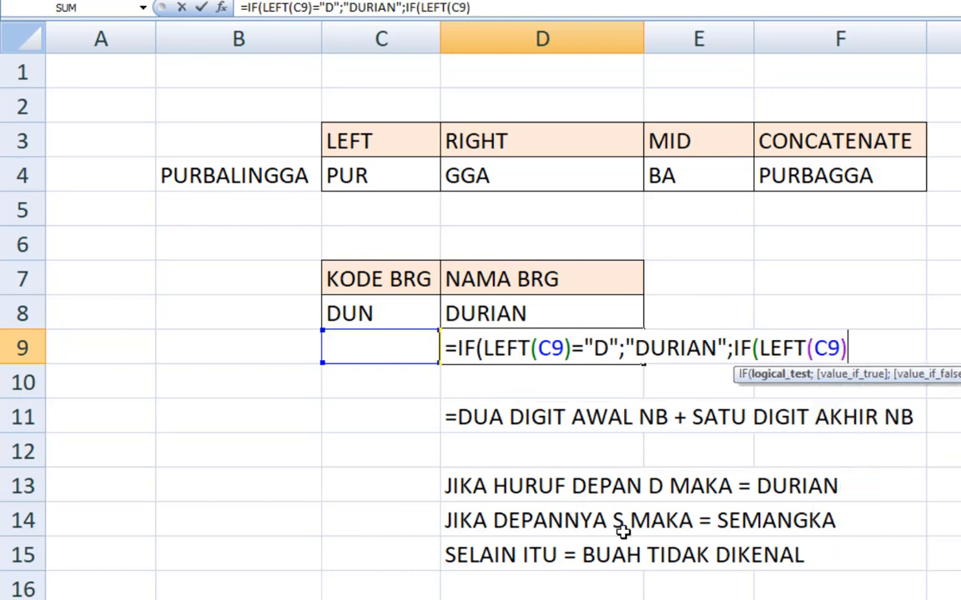
{"action": "type", "text": "=\"S"}
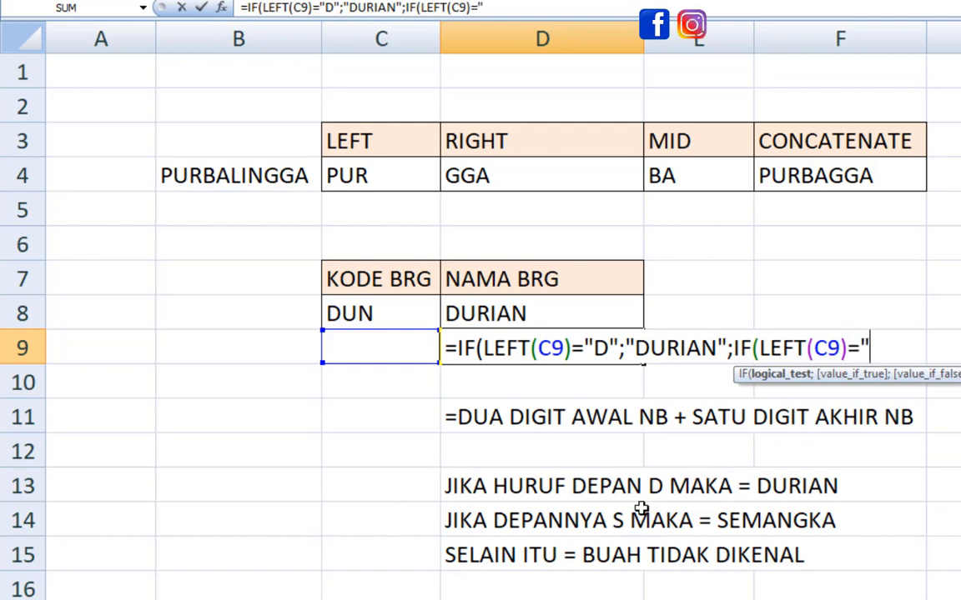
{"action": "type", "text": "\";"}
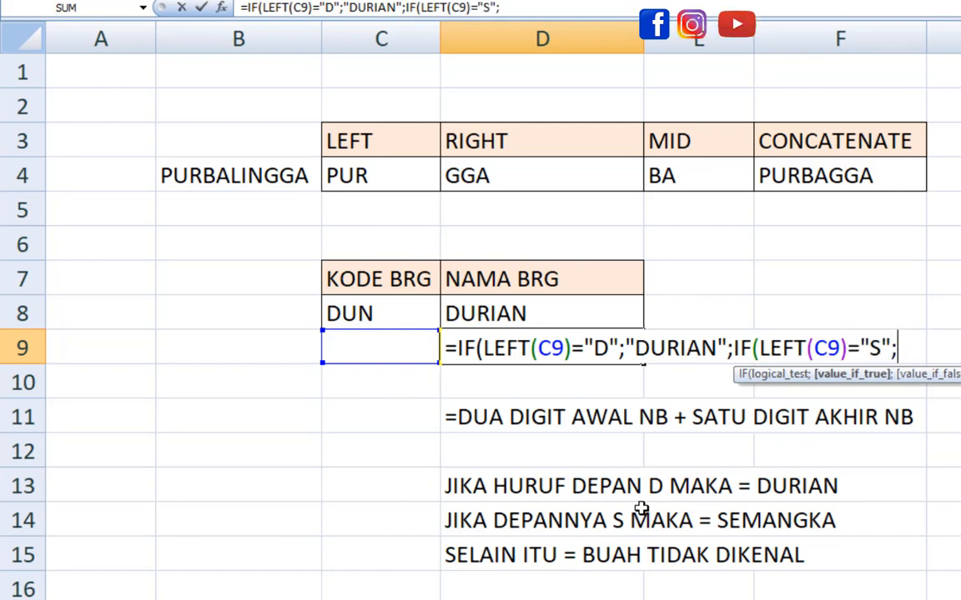
{"action": "type", "text": "\"SEMANGK"}
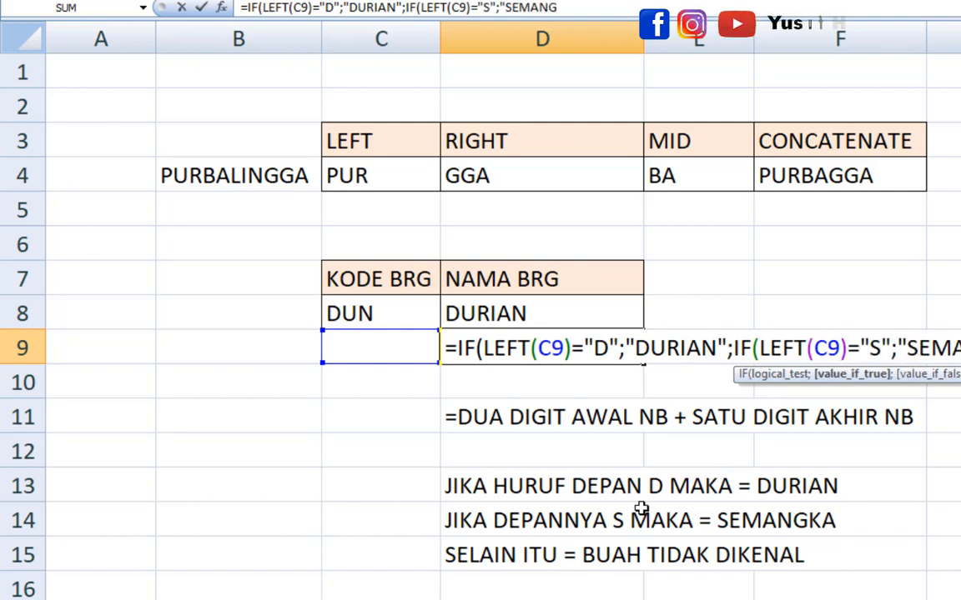
{"action": "type", "text": "A\""}
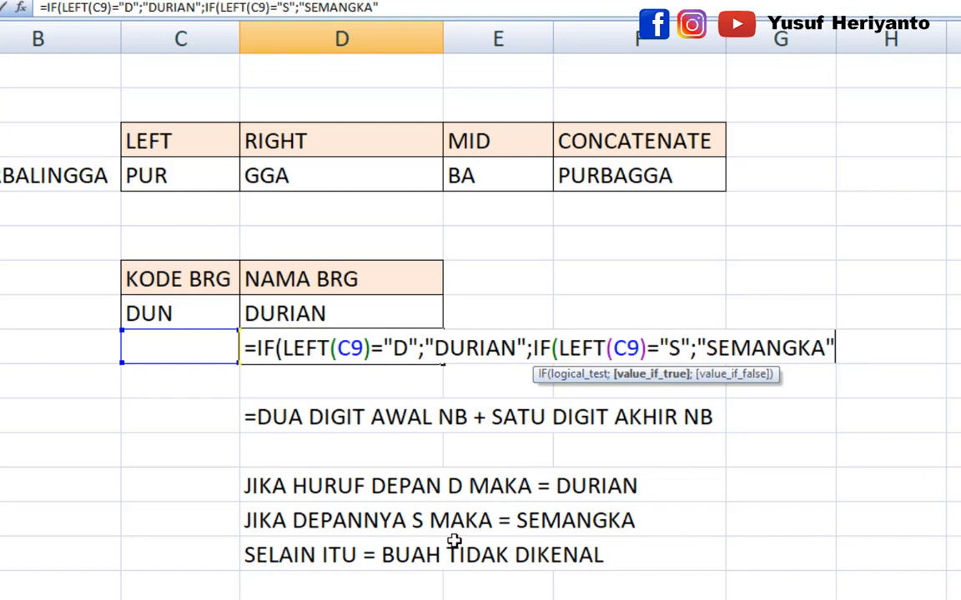
Add "TIDAK DIKENAL" as the nested IF's value if false, close both IF functions and commit the formula in D9
{"action": "type", "text": ";\""}
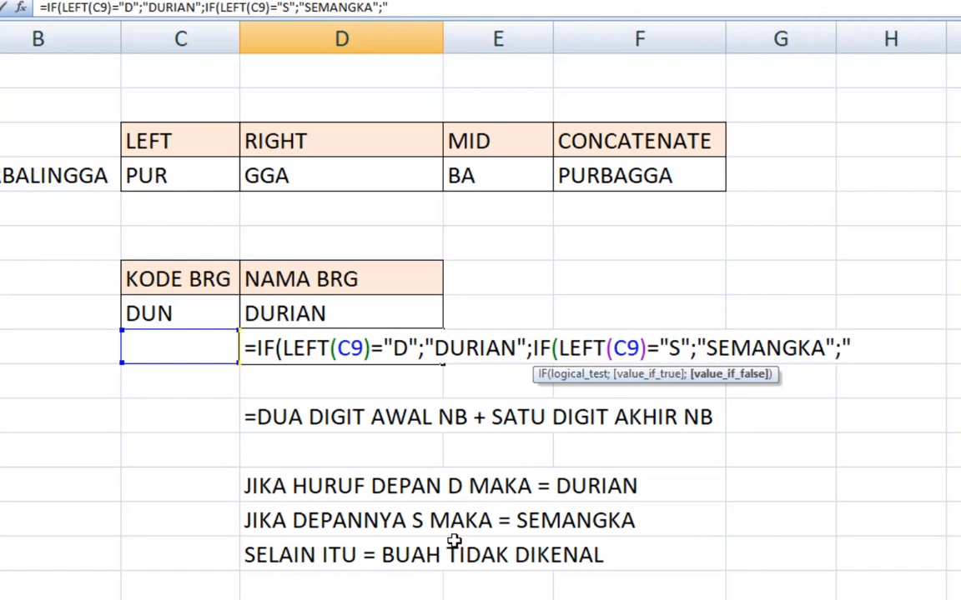
{"action": "type", "text": "TIDAK DINE"}
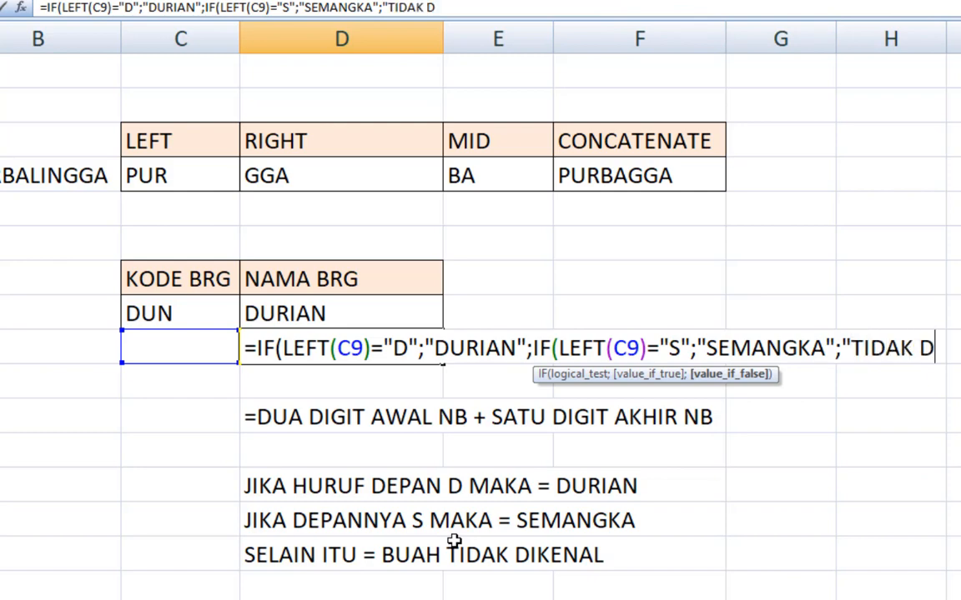
{"action": "key", "text": "BackSpace"}
{"action": "key", "text": "BackSpace"}
{"action": "type", "text": "KENAL"}
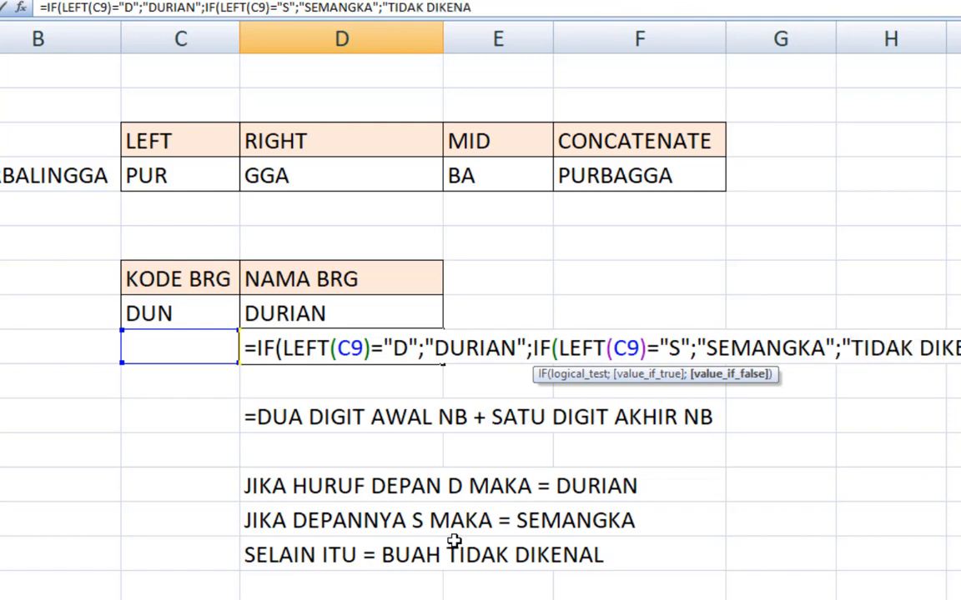
{"action": "type", "text": "\")"}
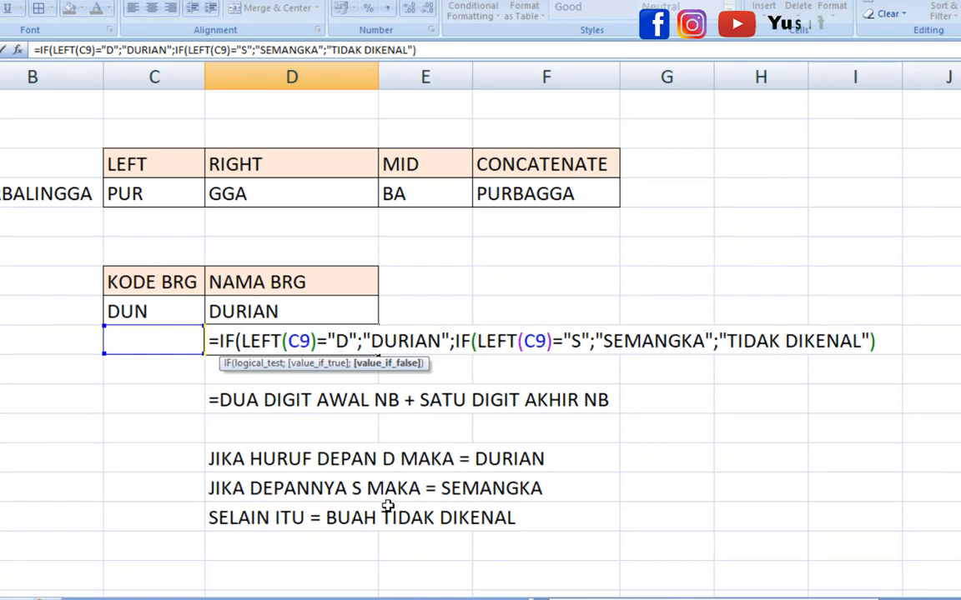
{"action": "type", "text": ")"}
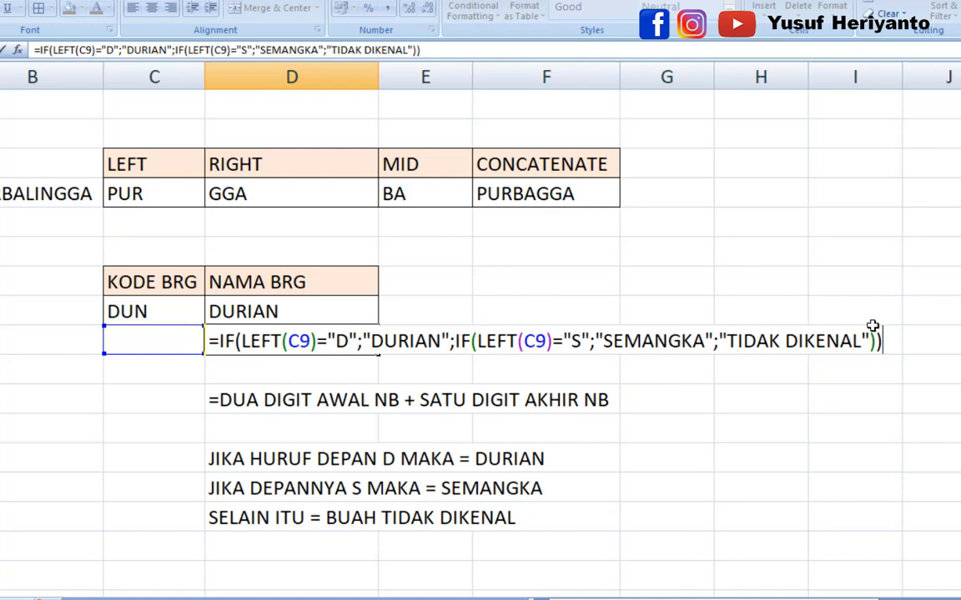
{"action": "key", "text": "Return"}
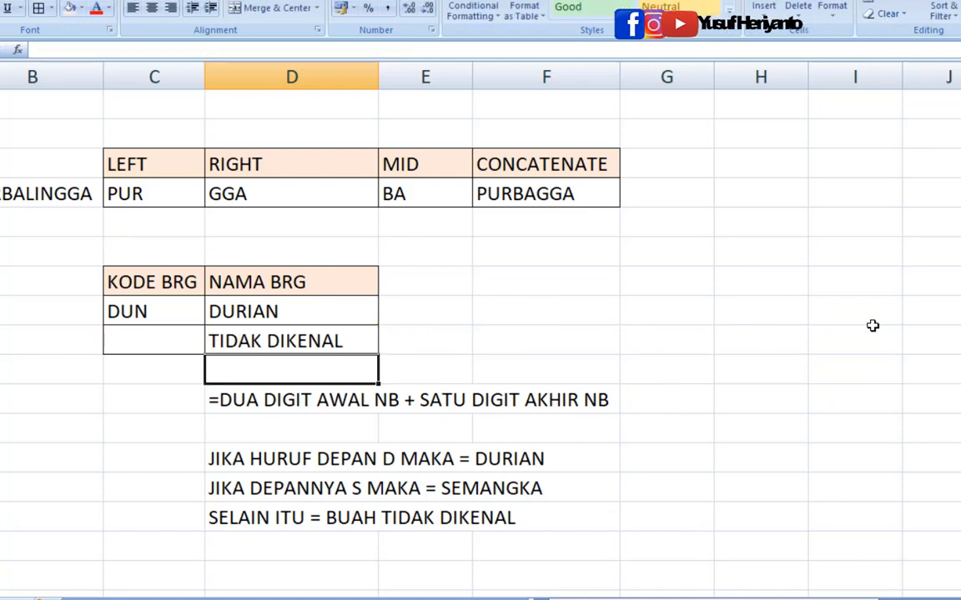
Enter the item code DUN in cell C9 to test the nested IF formula
{"action": "left_click", "coordinate": [163, 337]}
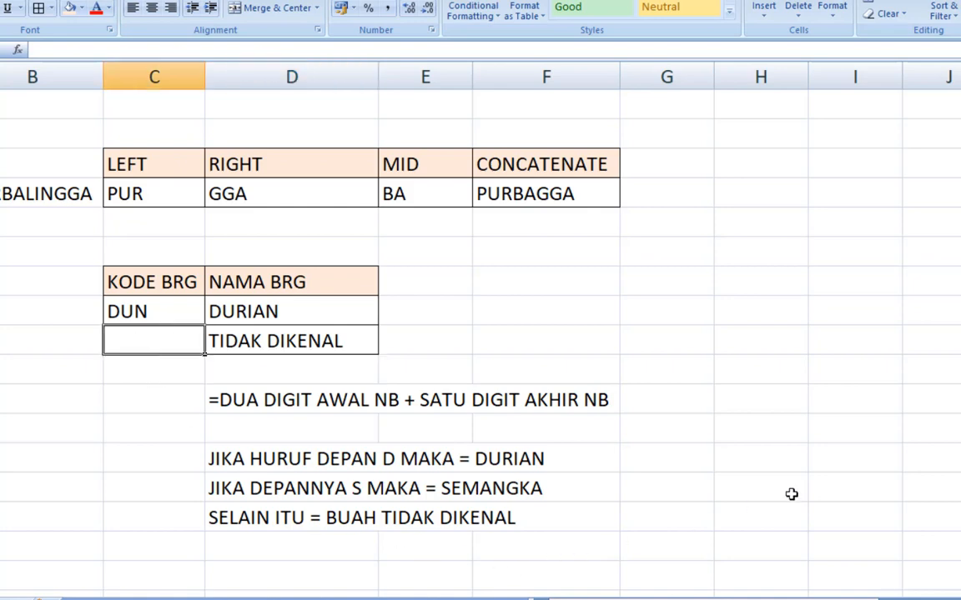
{"action": "type", "text": "DUN"}
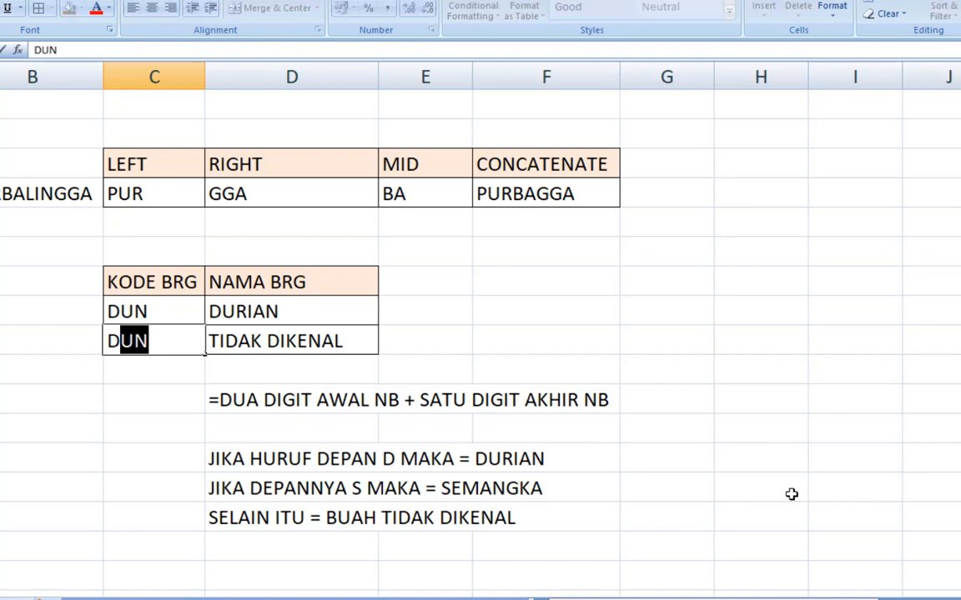
{"action": "key", "text": "Return"}
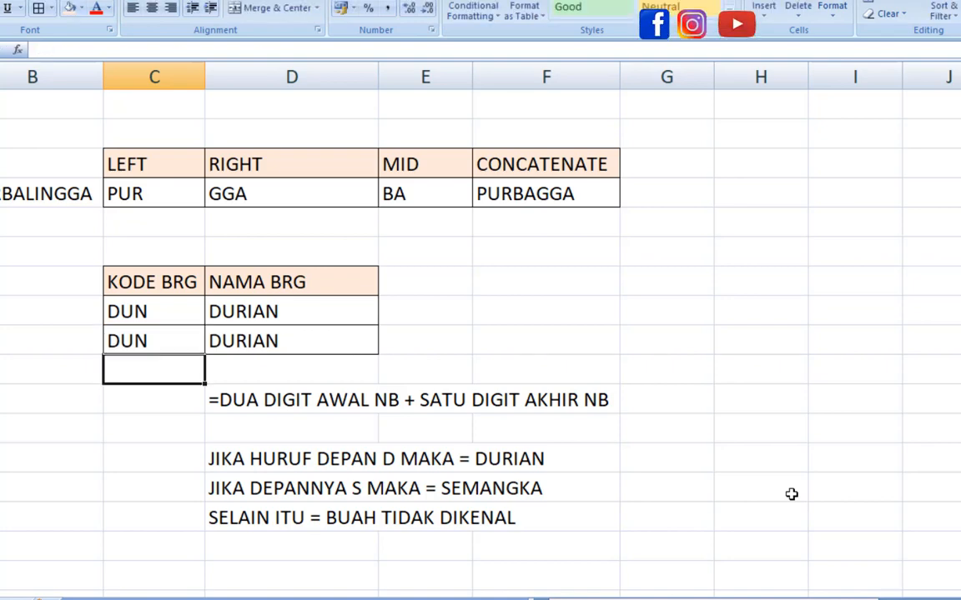
Replace the item code in cell C9 with SMK to test the formula's S condition
{"action": "key", "text": "Up"}
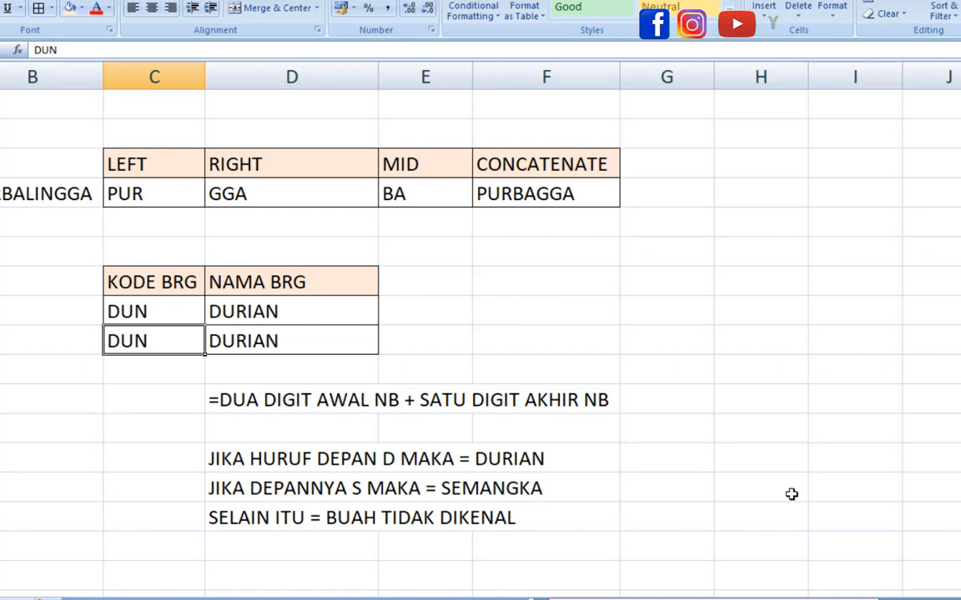
{"action": "type", "text": "SMK"}
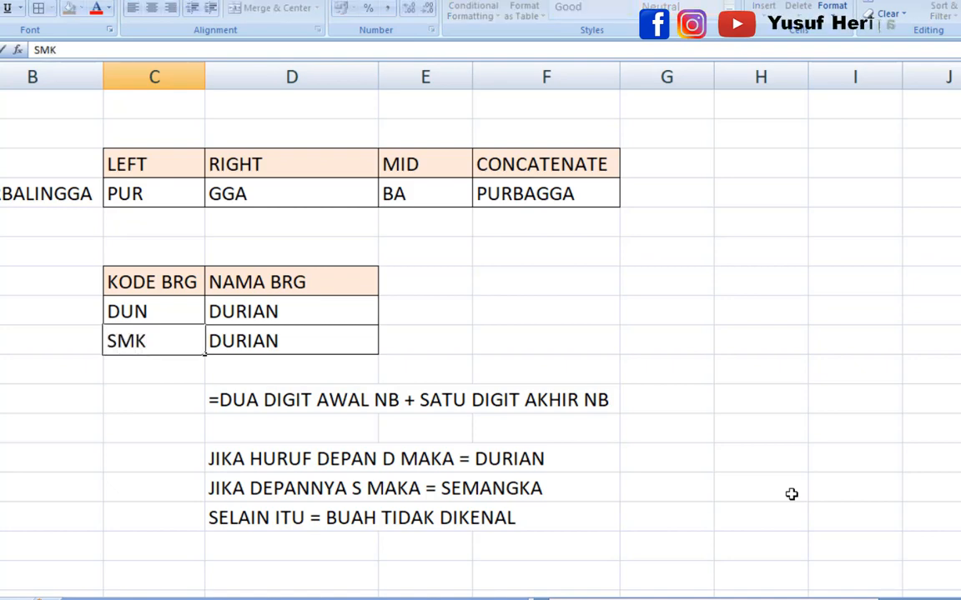
{"action": "key", "text": "Return"}
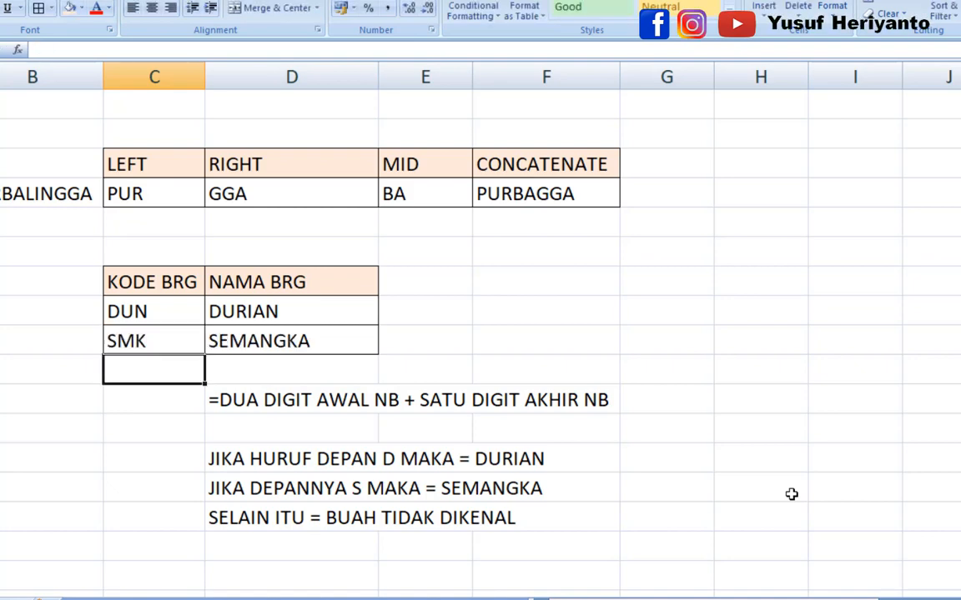